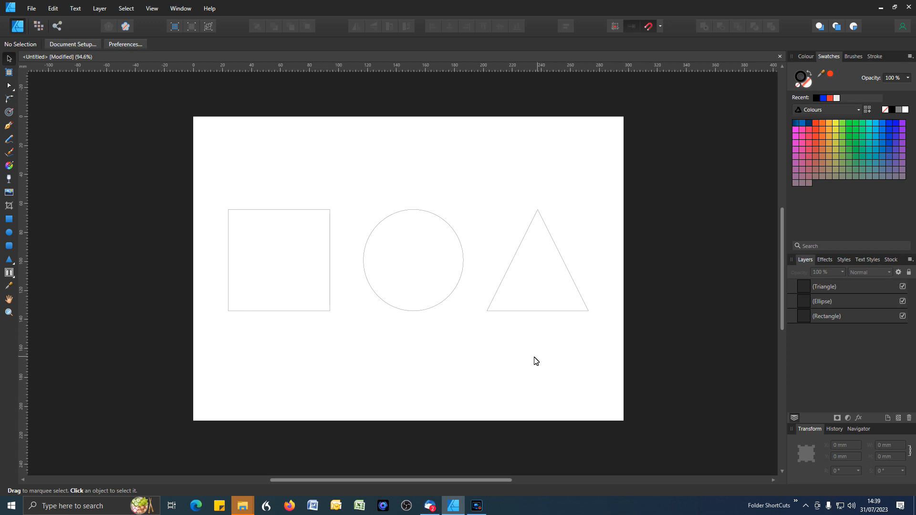
Select the square, circle and triangle individually, combine all three into one selection, and clear that selection.
left_click(328, 310)
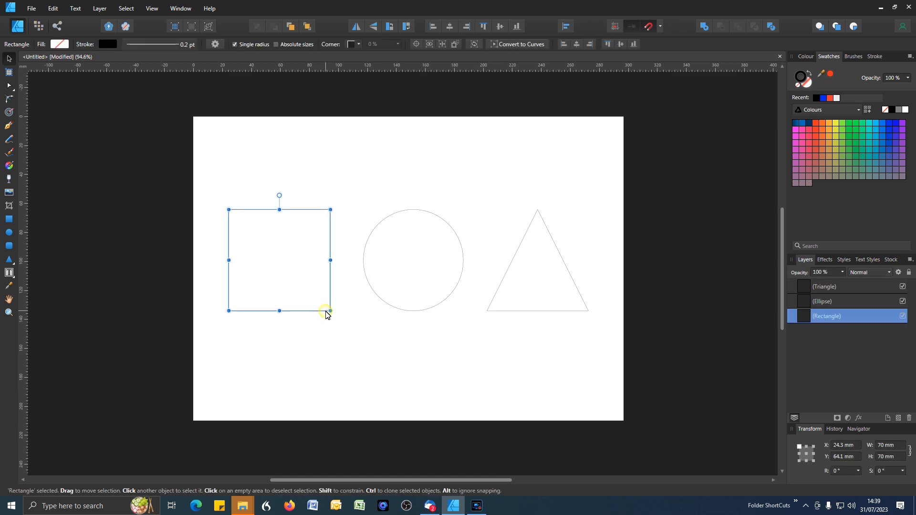
left_click(436, 311)
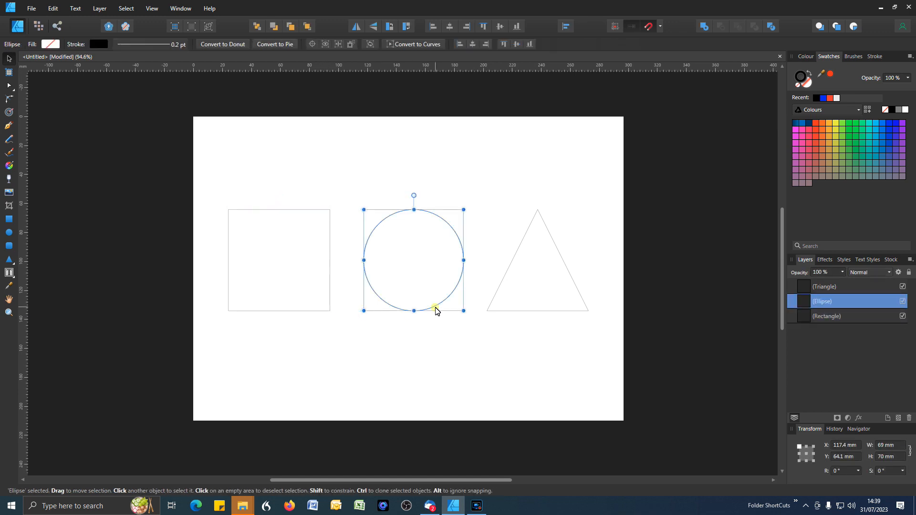
left_click(496, 314)
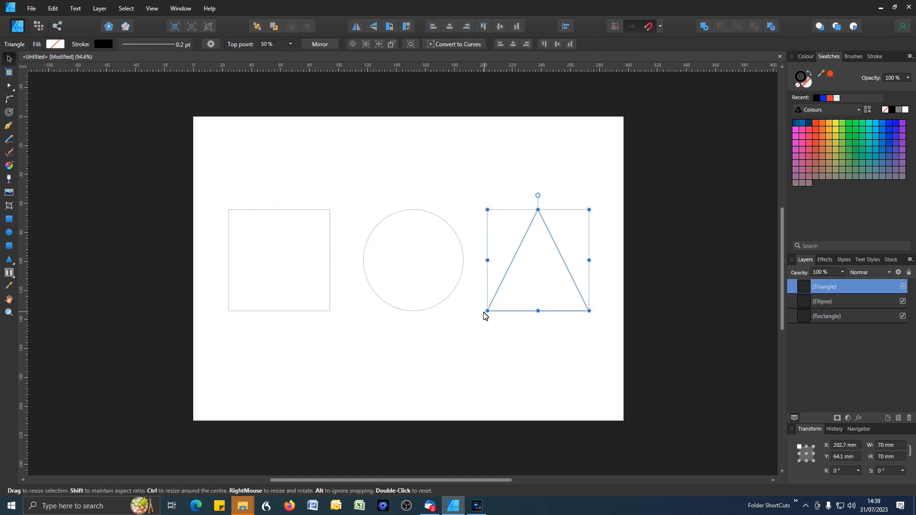
left_click(445, 305, "shift")
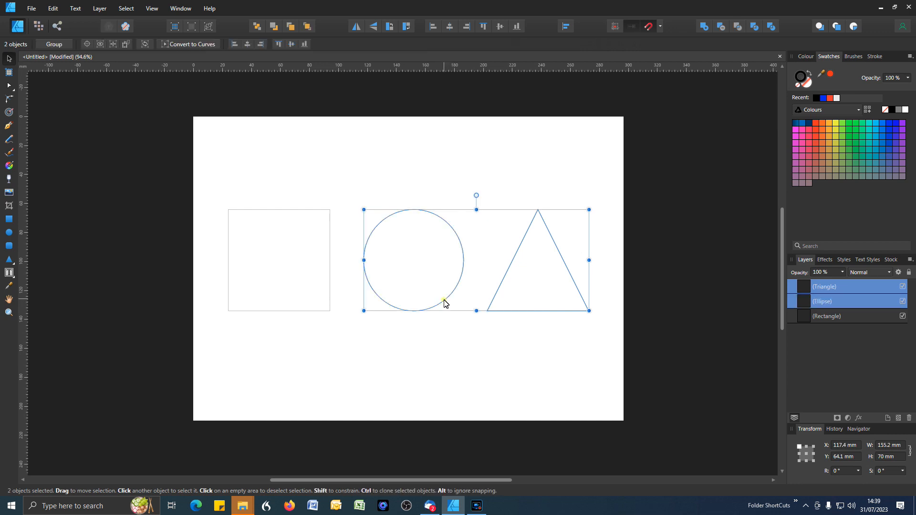
left_click(329, 311, "shift")
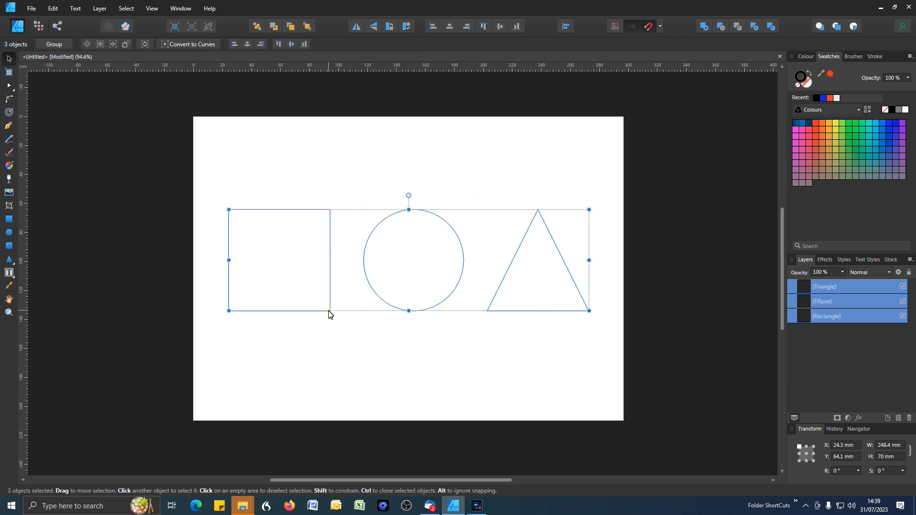
left_click(367, 352)
Set the stroke width of the square, circle and triangle together to 5 pt.
left_click_drag(212, 193, 607, 337)
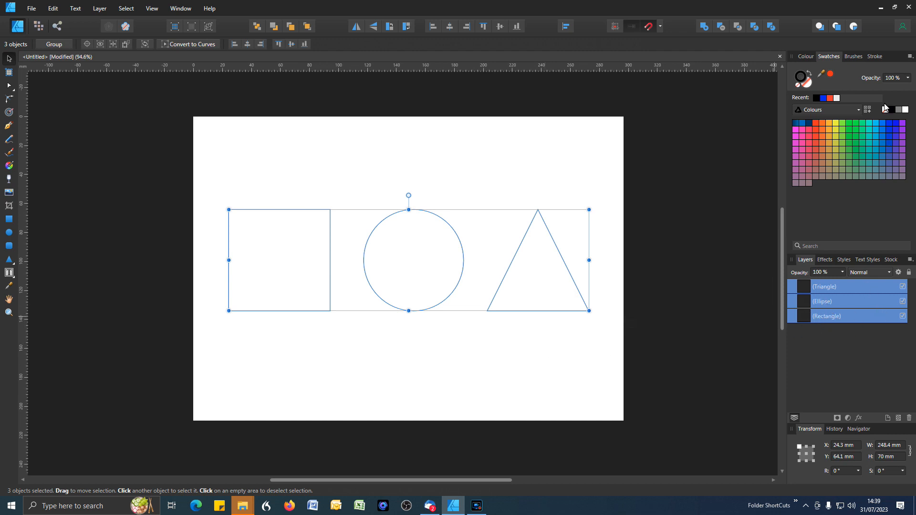
left_click(875, 57)
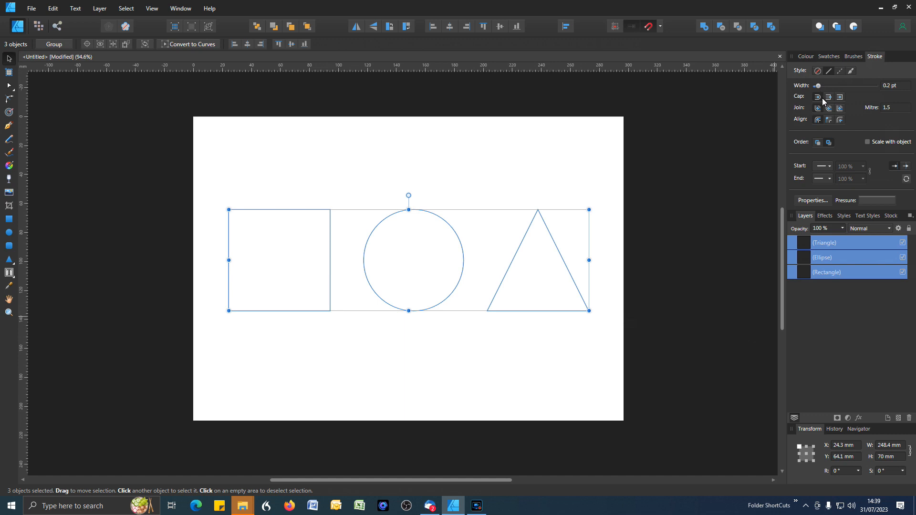
left_click_drag(819, 87, 900, 95)
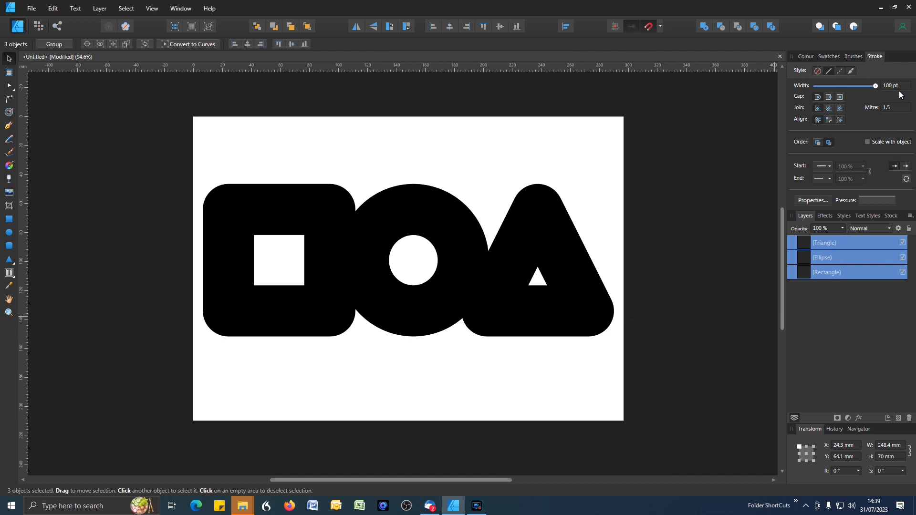
mouse_move(901, 94)
left_mouse_down()
mouse_move(814, 89)
mouse_move(834, 87)
left_mouse_up()
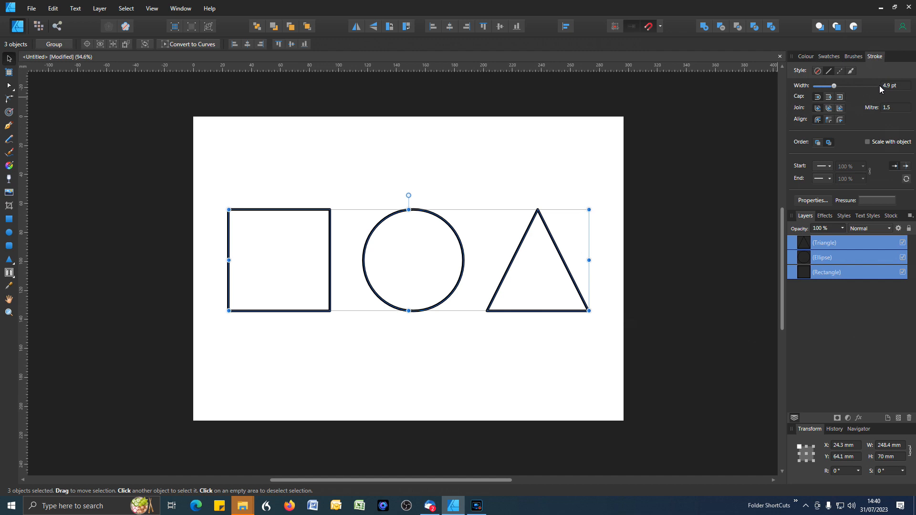
left_click(896, 89)
type("5")
key("Return")
left_click(469, 179)
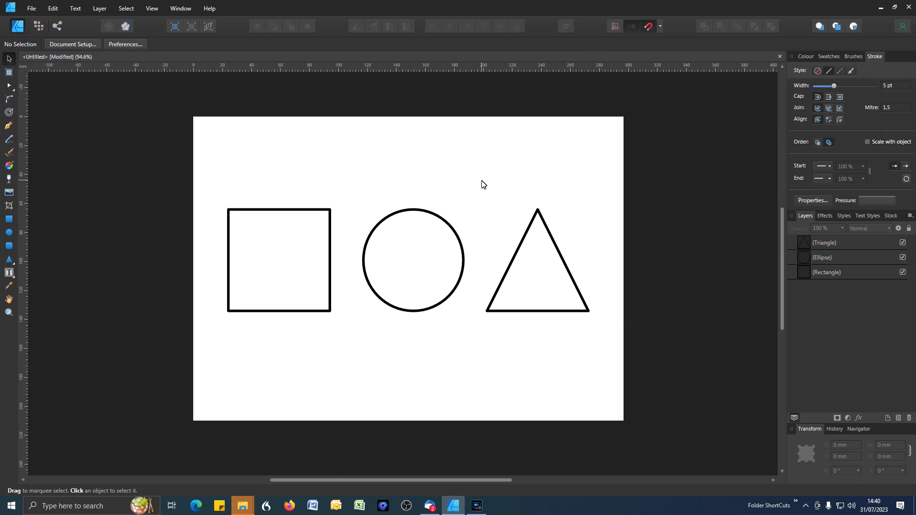
Colour the square's stroke yellow, the circle's stroke light green and the triangle's stroke turquoise.
left_click(298, 210)
left_click(298, 210)
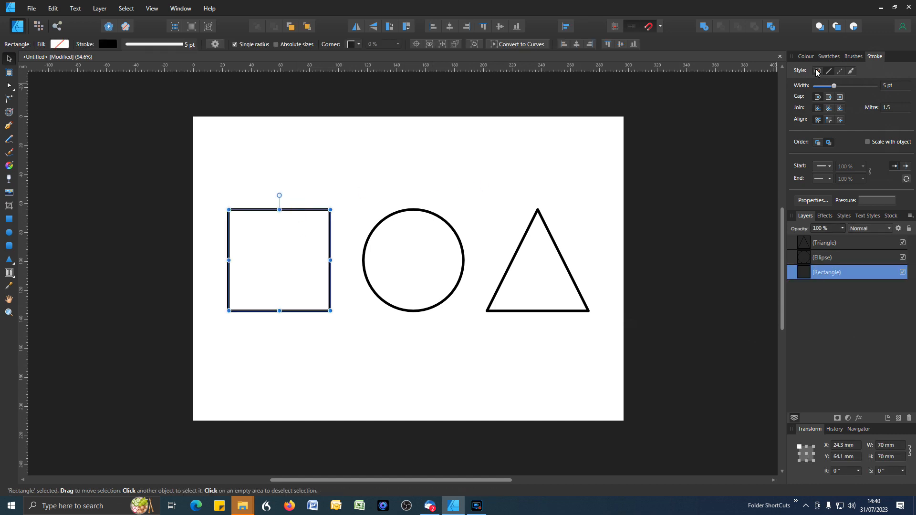
left_click(837, 58)
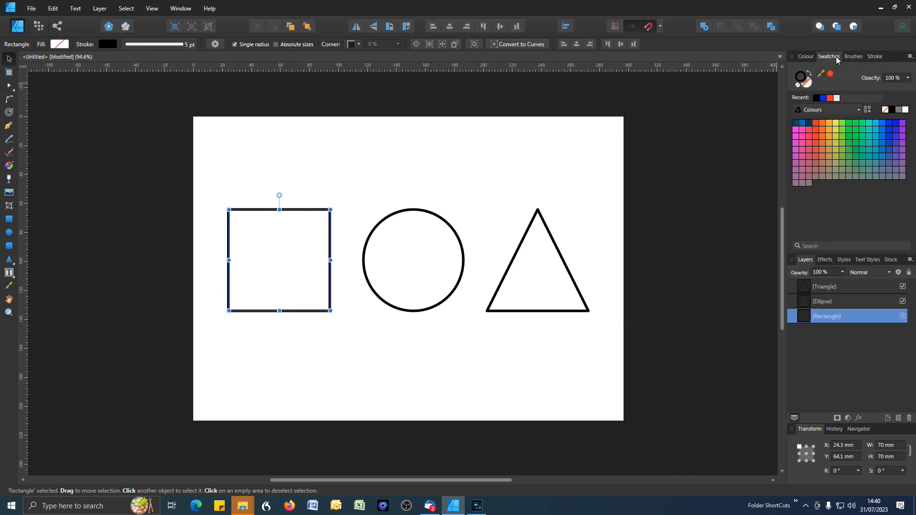
left_click(839, 125)
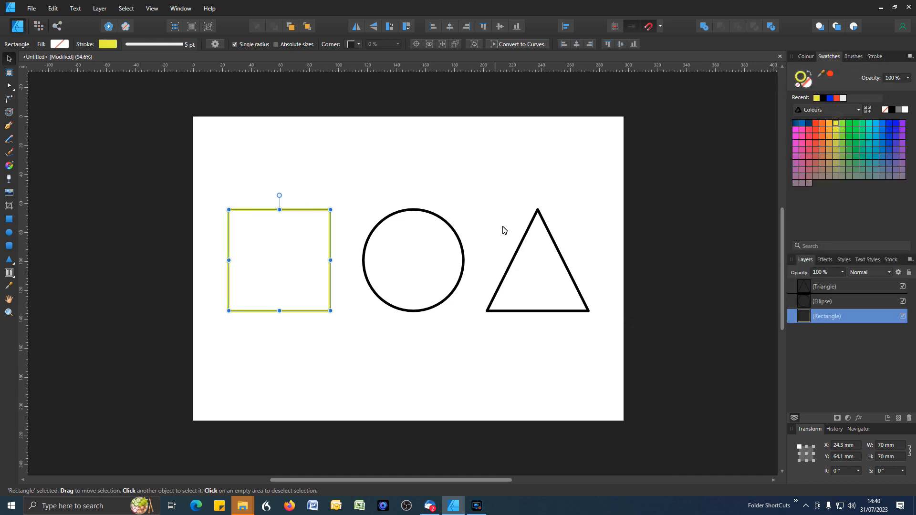
left_click(443, 221)
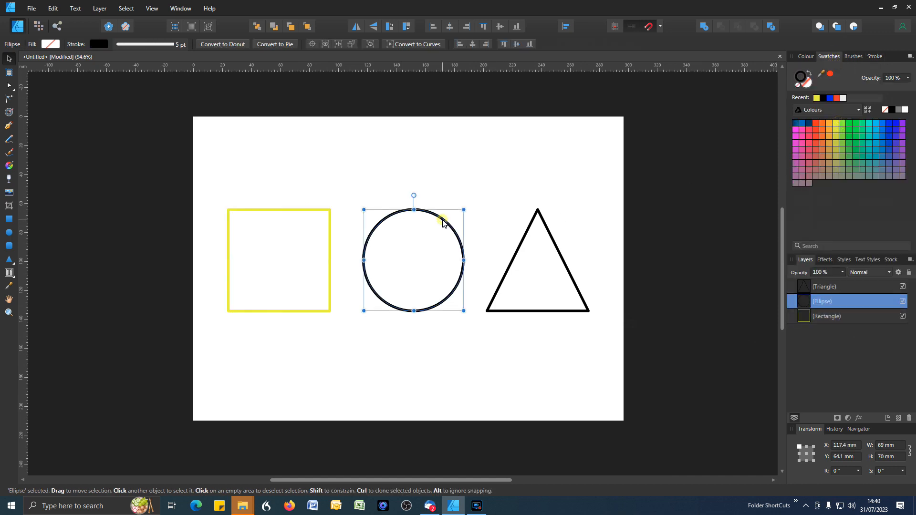
left_click(843, 123)
left_click(552, 237)
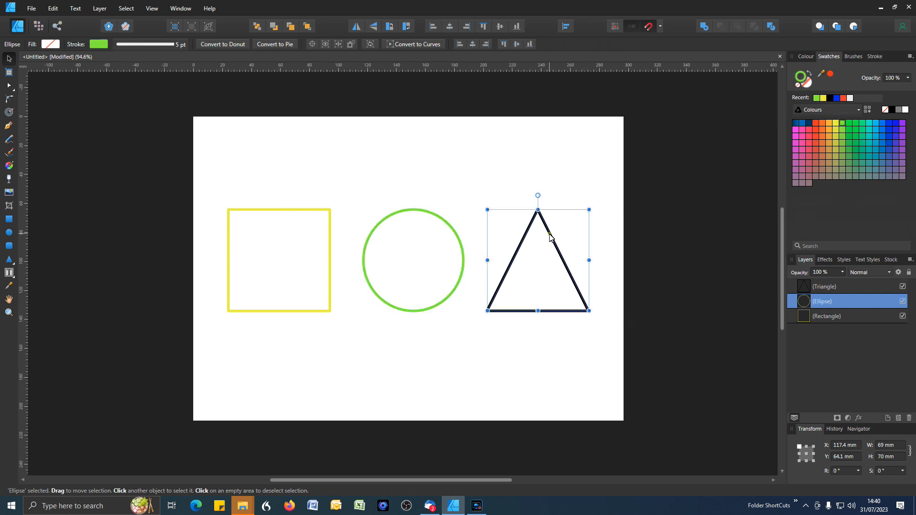
left_click(868, 123)
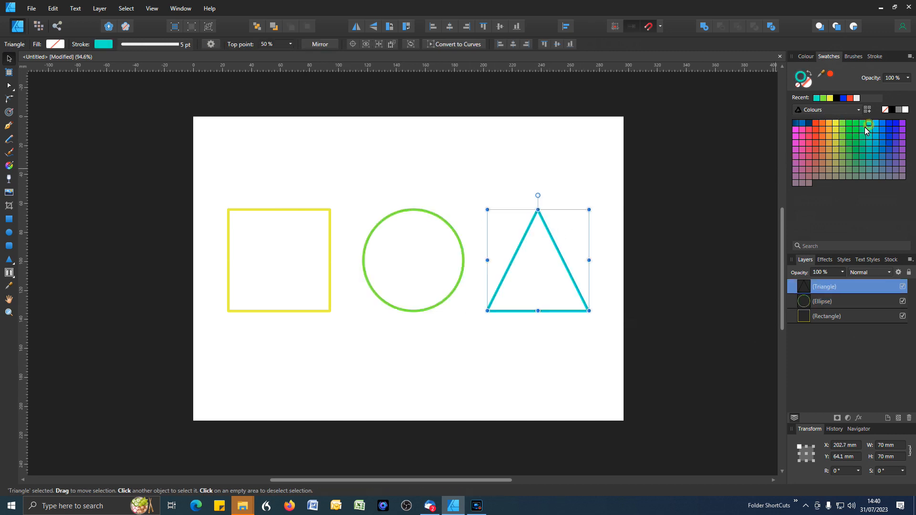
left_click(591, 184)
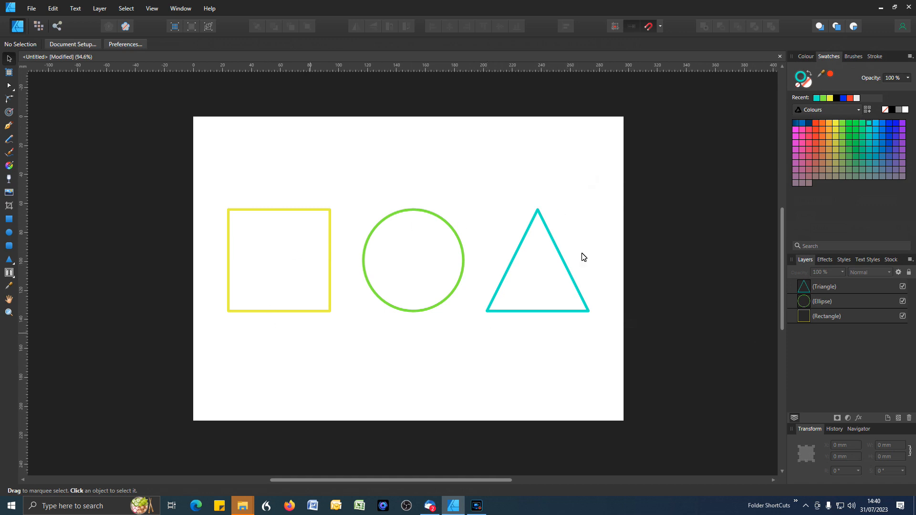
Recolour the strokes: dark blue for the triangle, red for the circle and purple for the square.
left_click(801, 76)
left_click(811, 121)
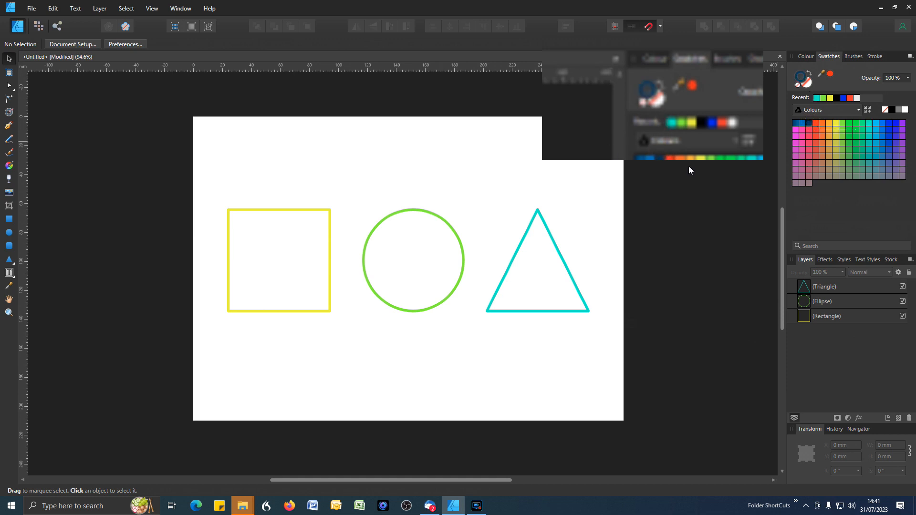
left_click(553, 242)
left_click(810, 121)
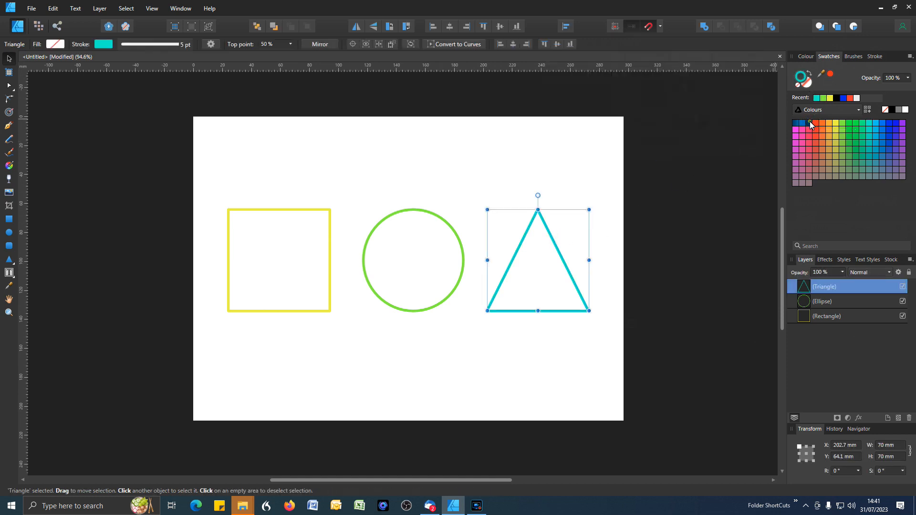
left_click(453, 230)
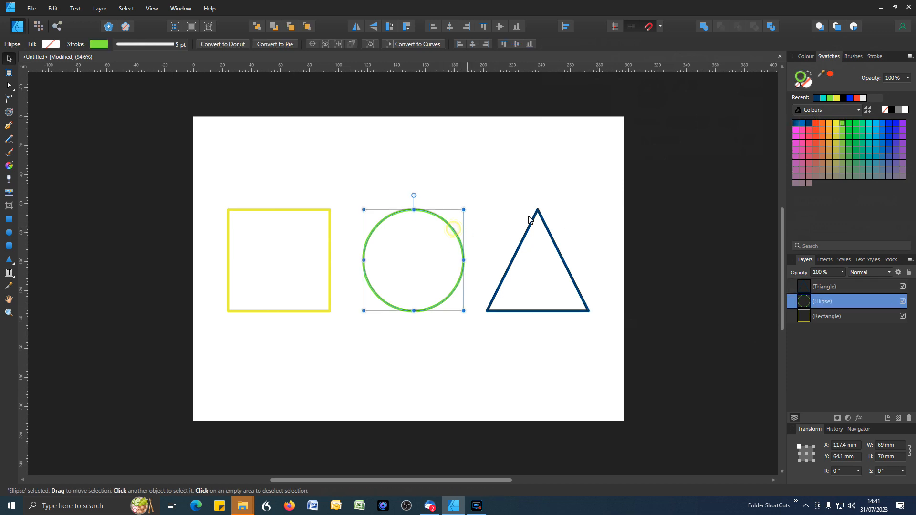
left_click(813, 136)
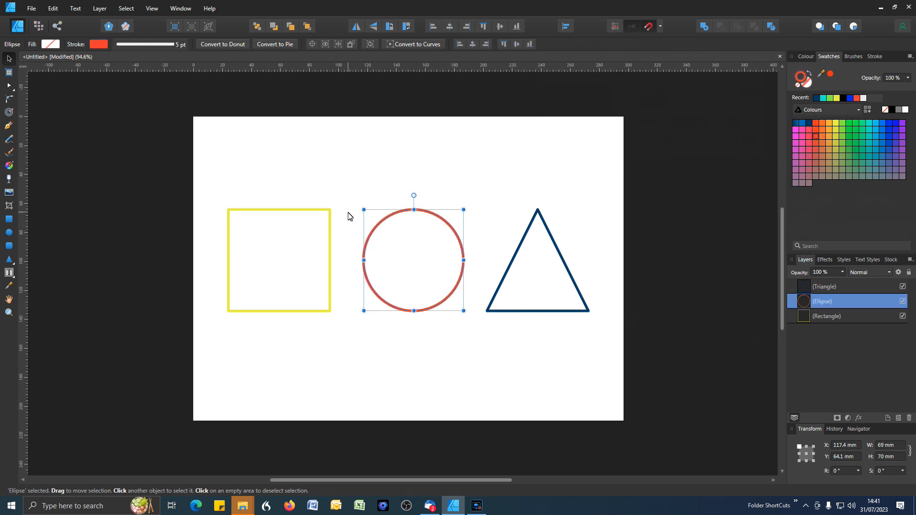
left_click(330, 217)
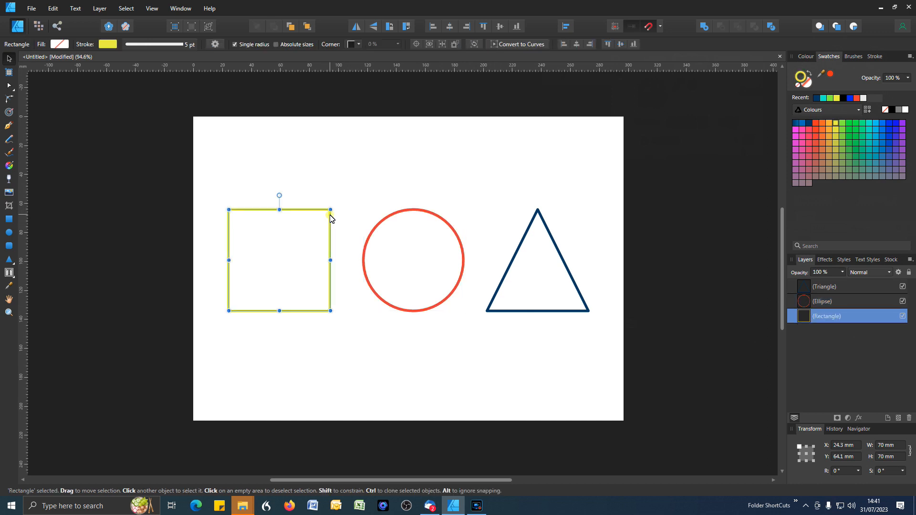
left_click(903, 124)
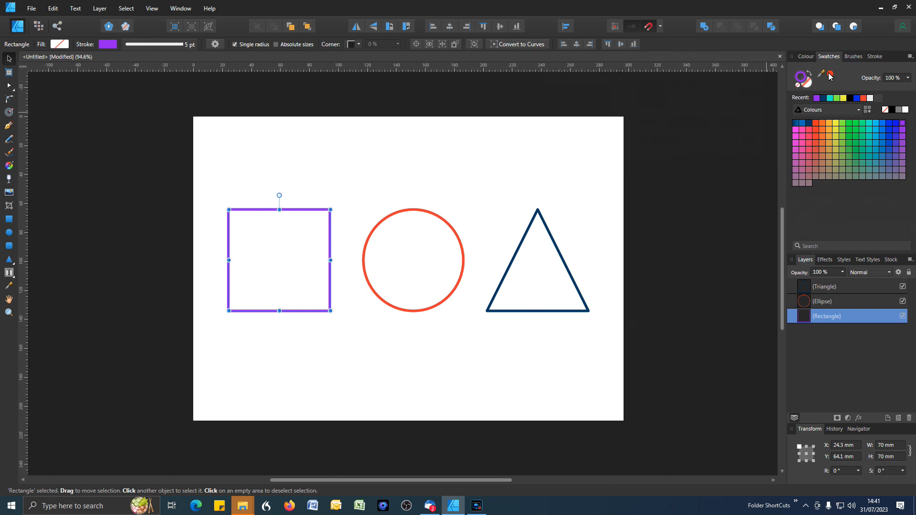
Fill the square with yellow, the circle with green and the triangle with pink.
left_click(807, 84)
left_click(835, 123)
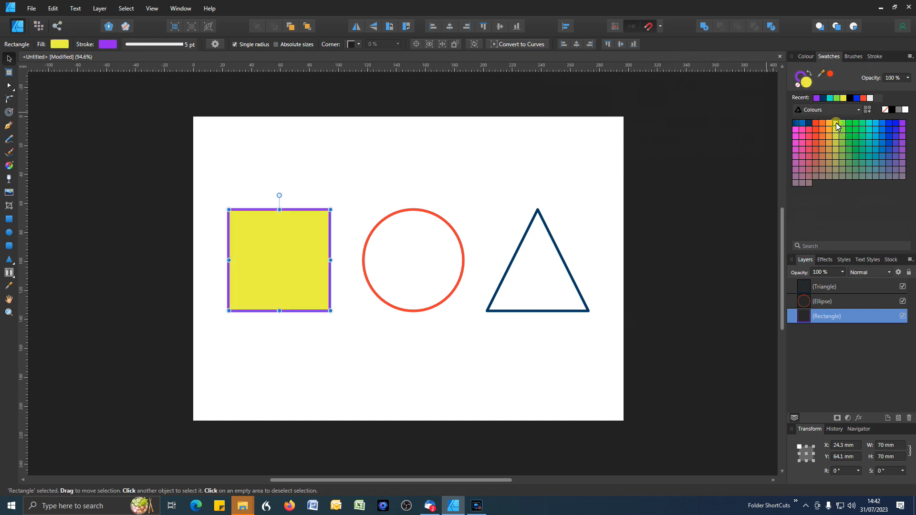
left_click(431, 218)
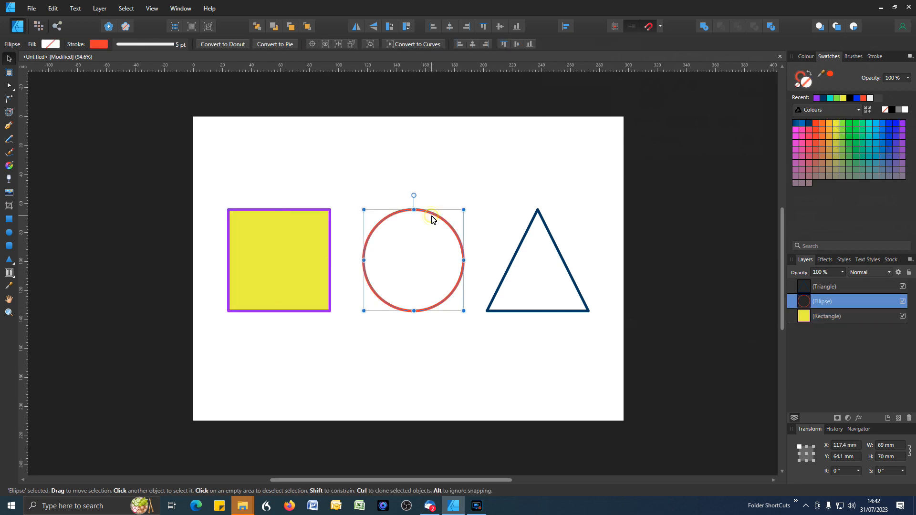
left_click(849, 123)
left_click(545, 229)
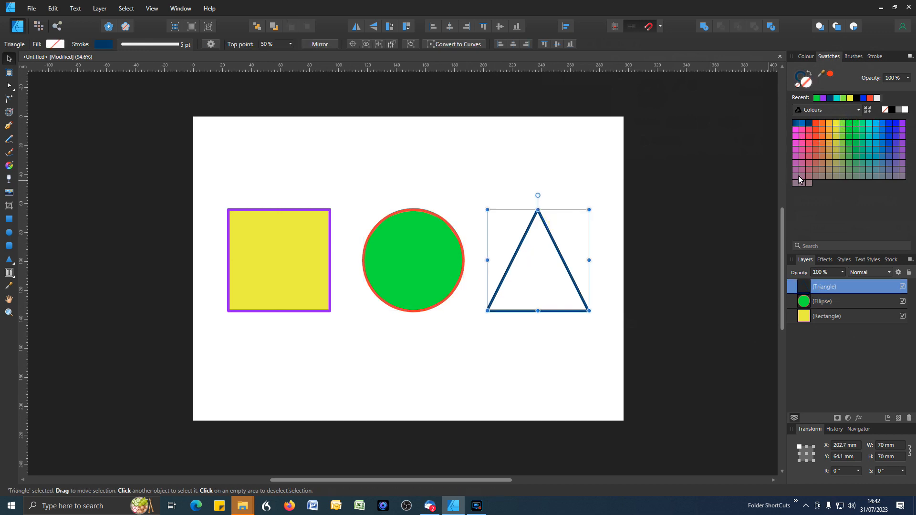
left_click(795, 129)
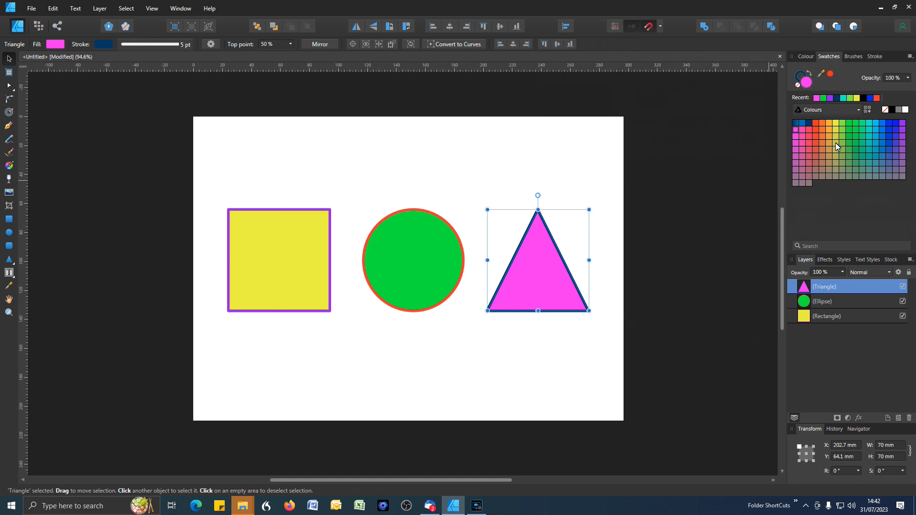
left_click(477, 180)
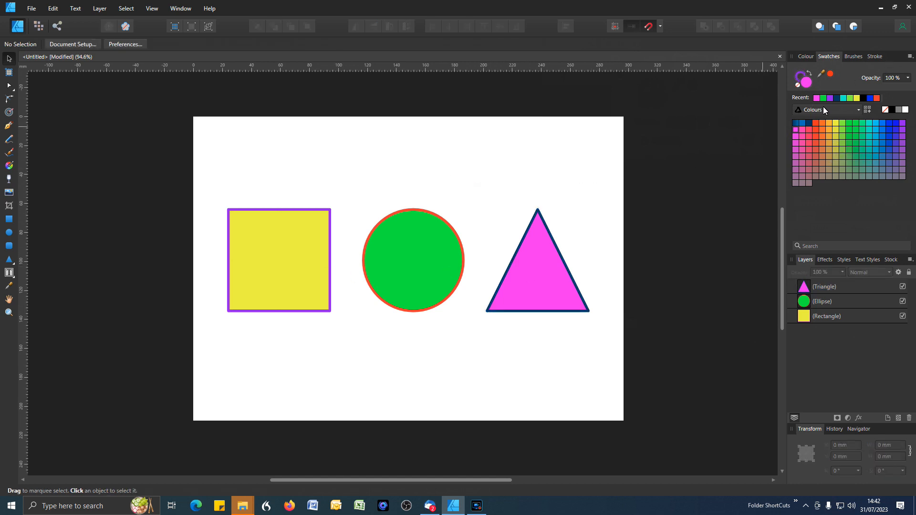
Remove the square's fill and revert that change through the document history.
left_click(305, 235)
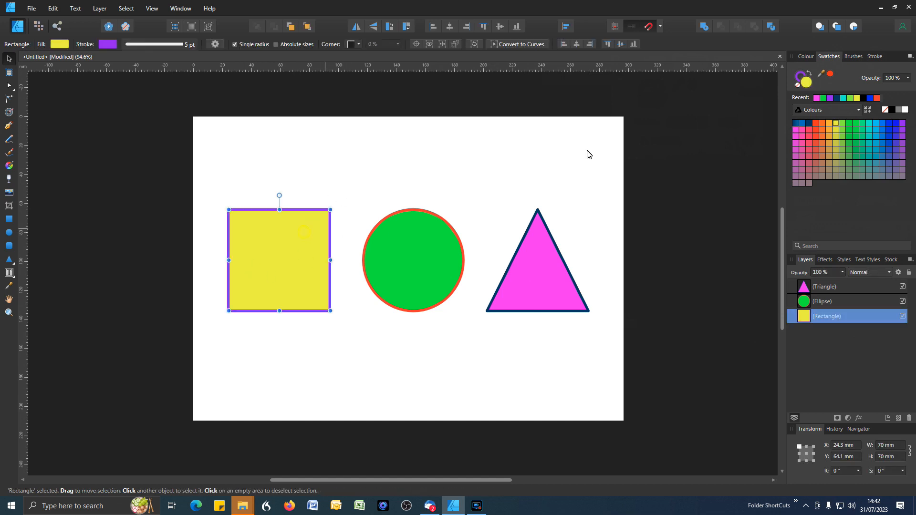
left_click(799, 89)
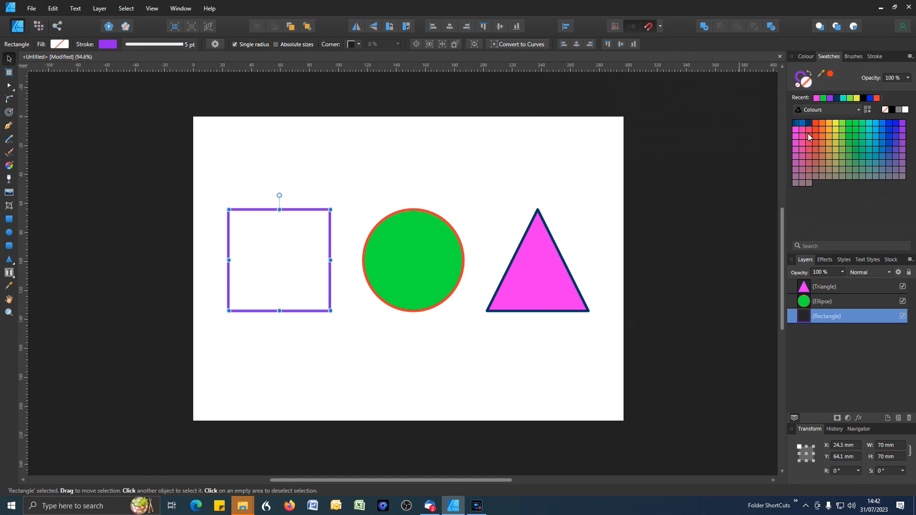
left_click(834, 429)
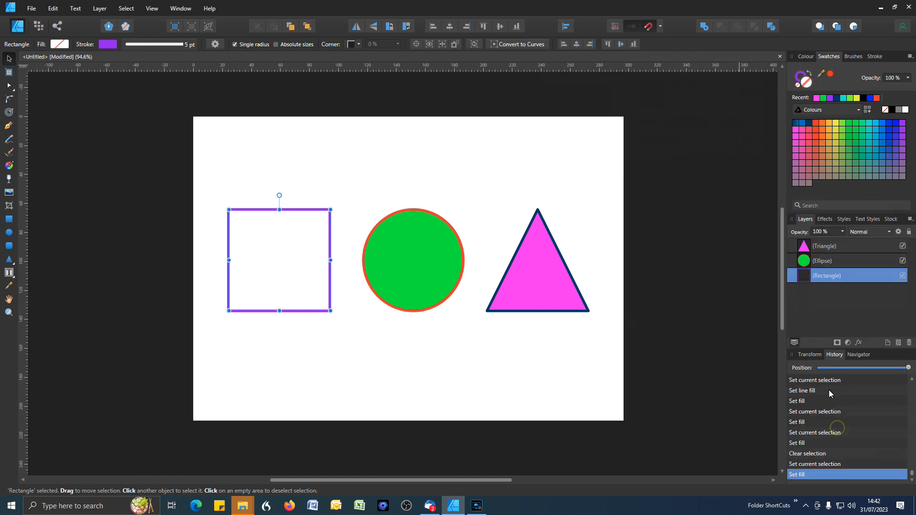
left_click(834, 465)
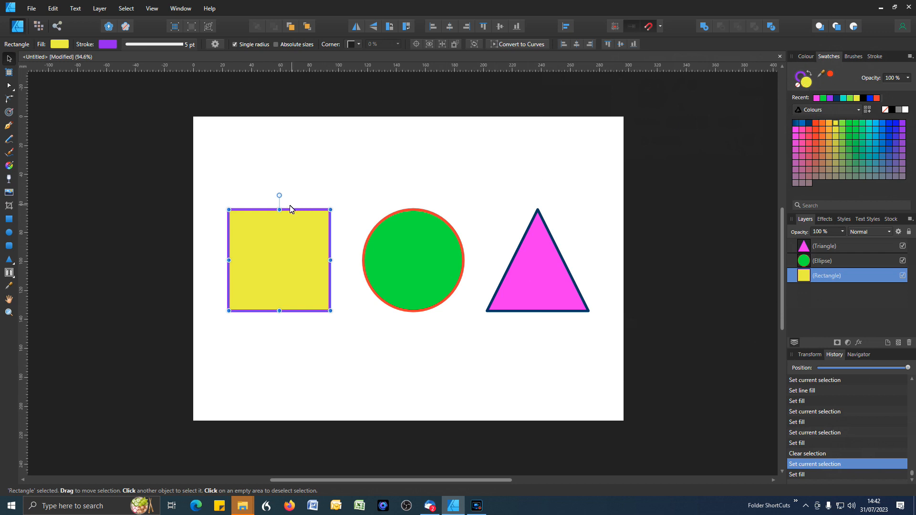
Remove the stroke colour from the square, circle and triangle, keeping only their fills.
left_click(804, 73)
left_click(799, 88)
left_click_drag(339, 175, 606, 350)
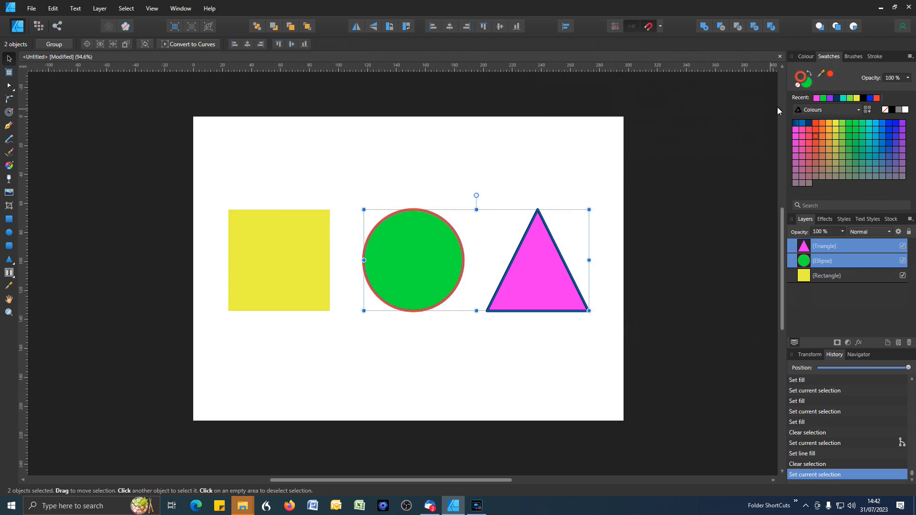
left_click(799, 87)
left_click(506, 179)
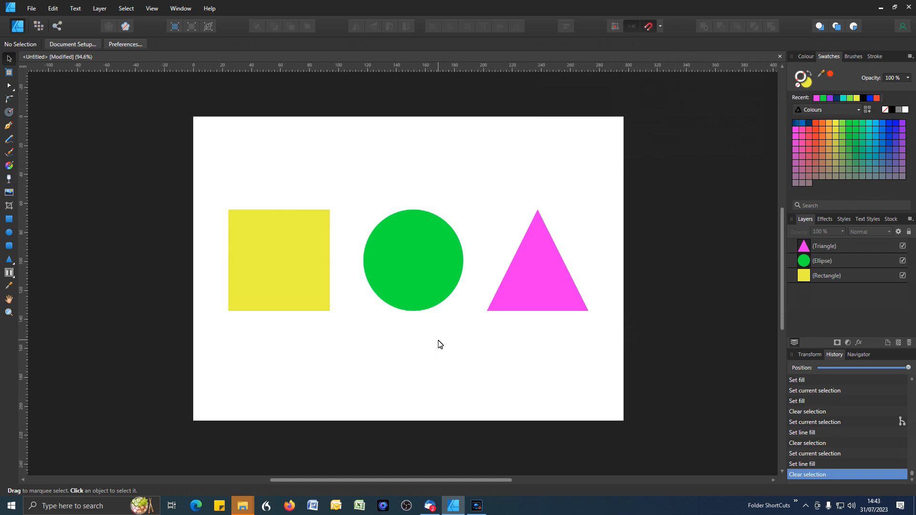
Change the square's fill to turquoise and the circle's fill to a muted green.
left_click(297, 259)
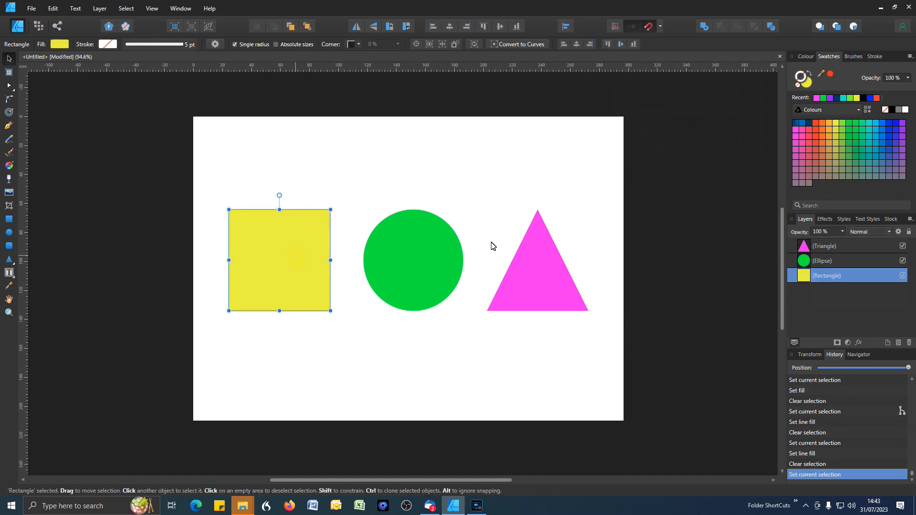
left_click(876, 129)
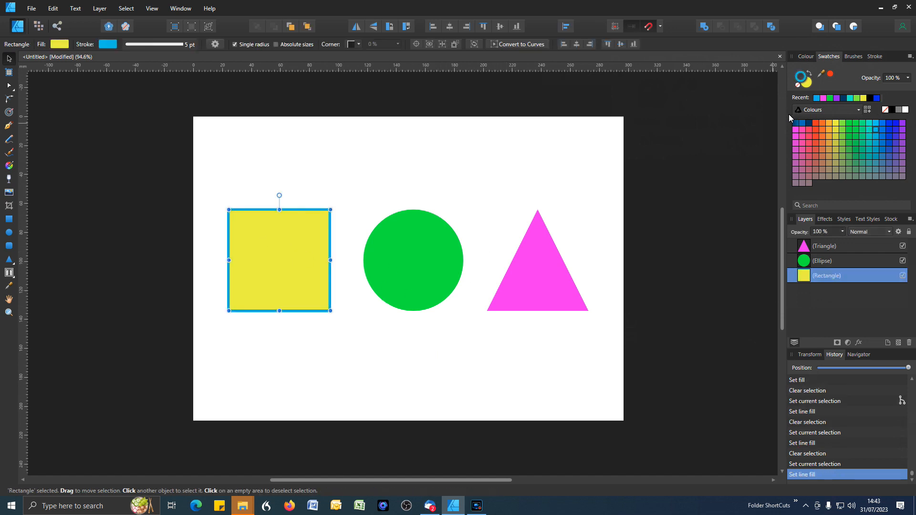
key("ctrl+z")
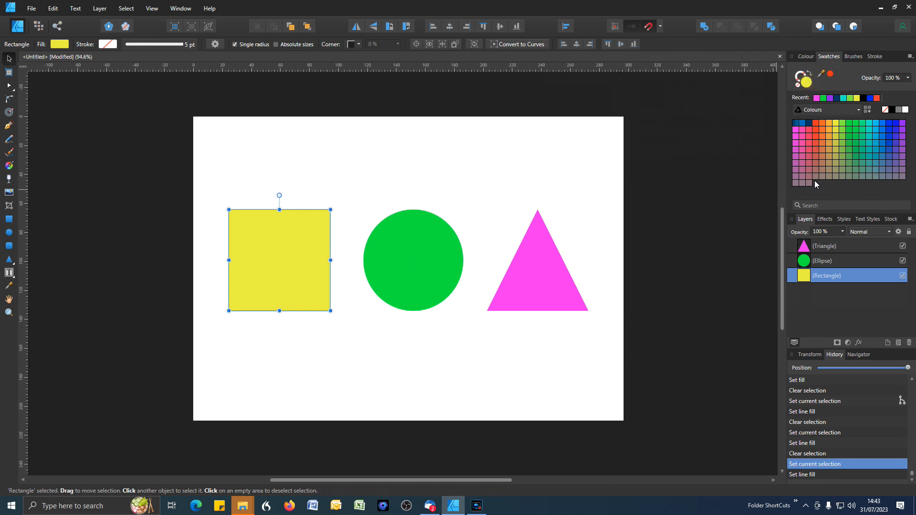
left_click(869, 130)
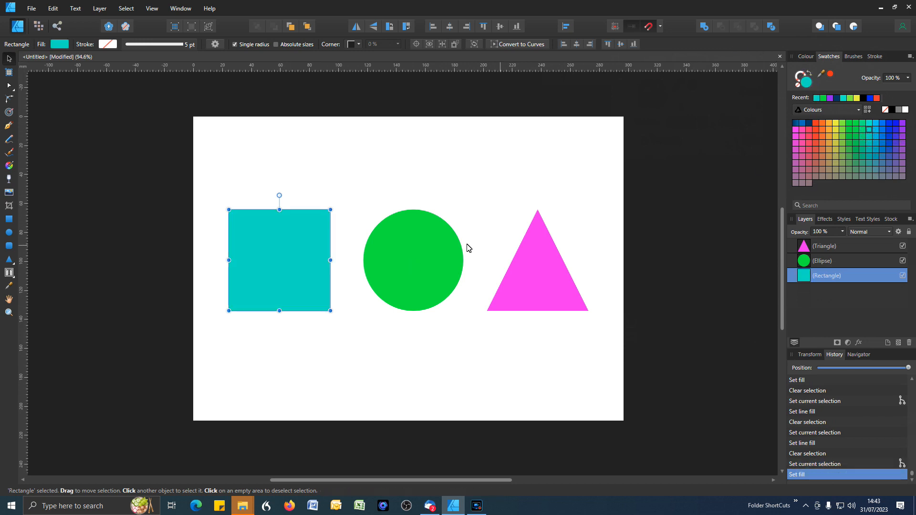
left_click(416, 248)
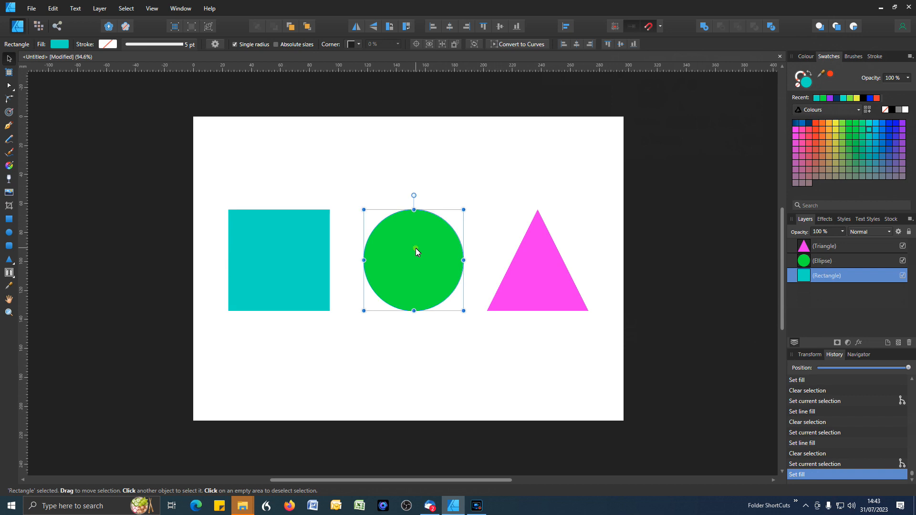
left_click(855, 156)
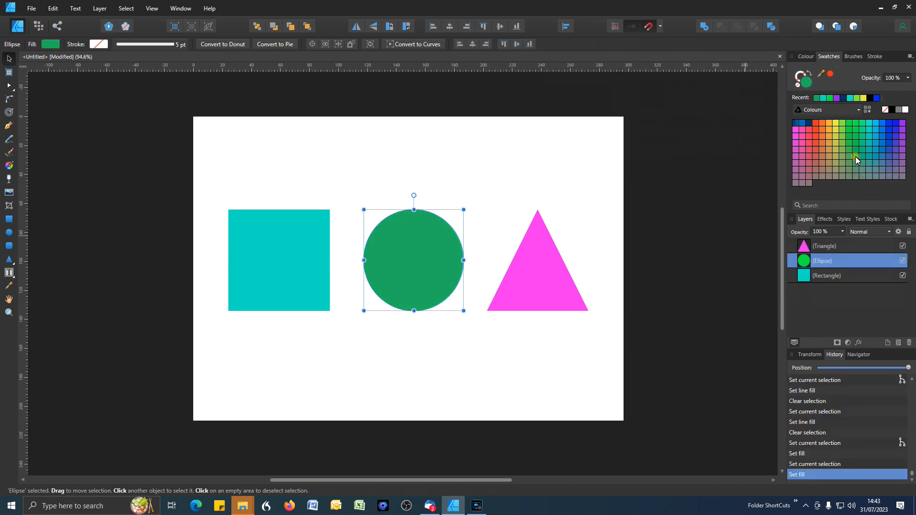
left_click(850, 157)
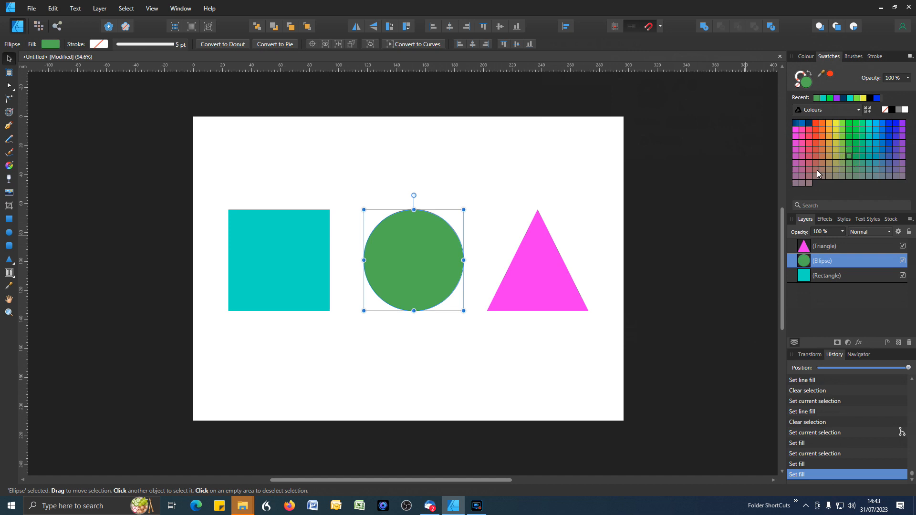
left_click(567, 166)
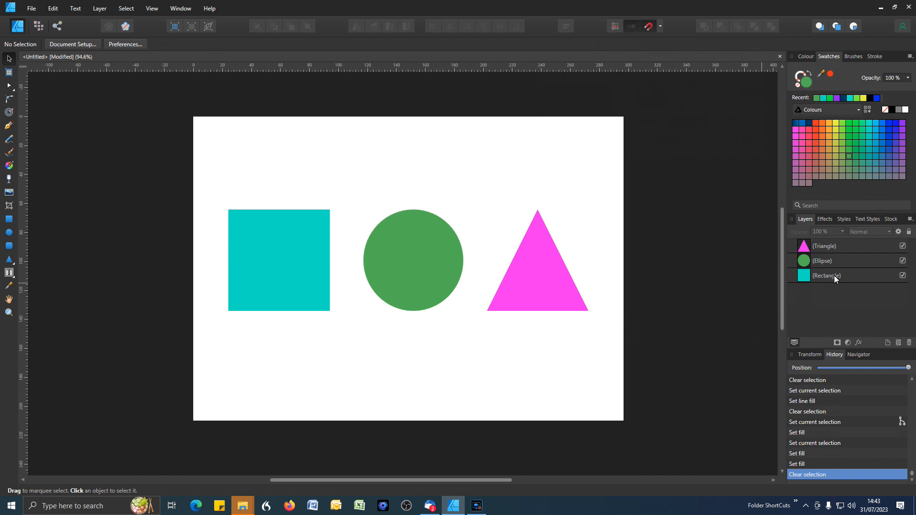
Select the triangle, circle and square one after another from the layer stack to identify each shape's layer.
left_click(854, 245)
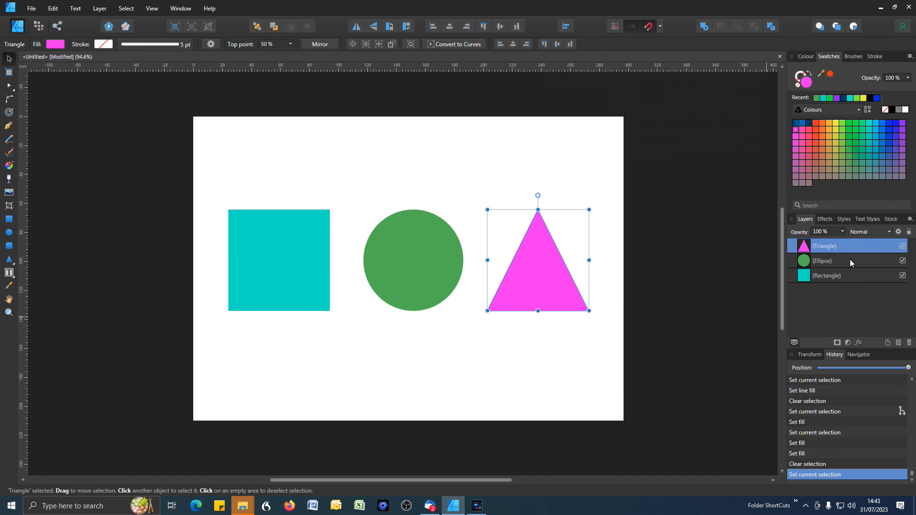
left_click(851, 263)
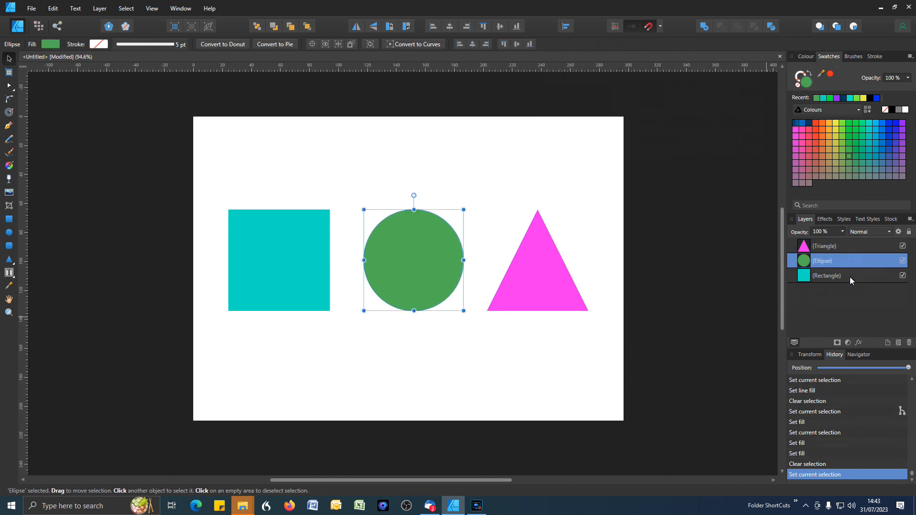
left_click(850, 278)
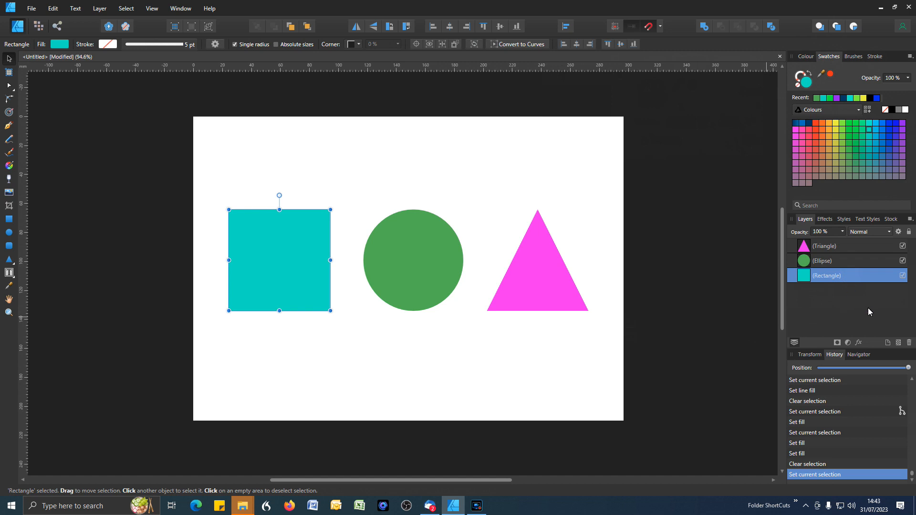
Move the square to overlap the circle's upper part and the triangle to overlap its lower part.
left_click_drag(287, 256, 394, 197)
left_click_drag(493, 304, 377, 339)
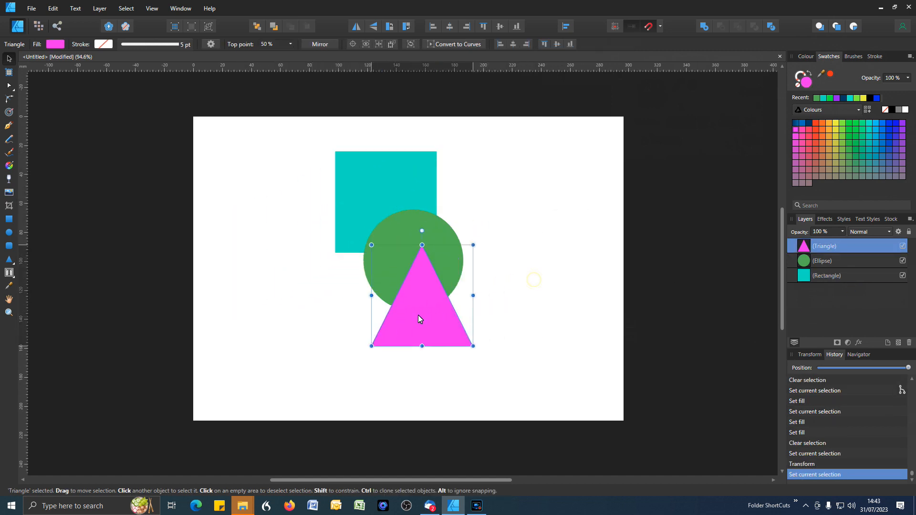
left_click(546, 309)
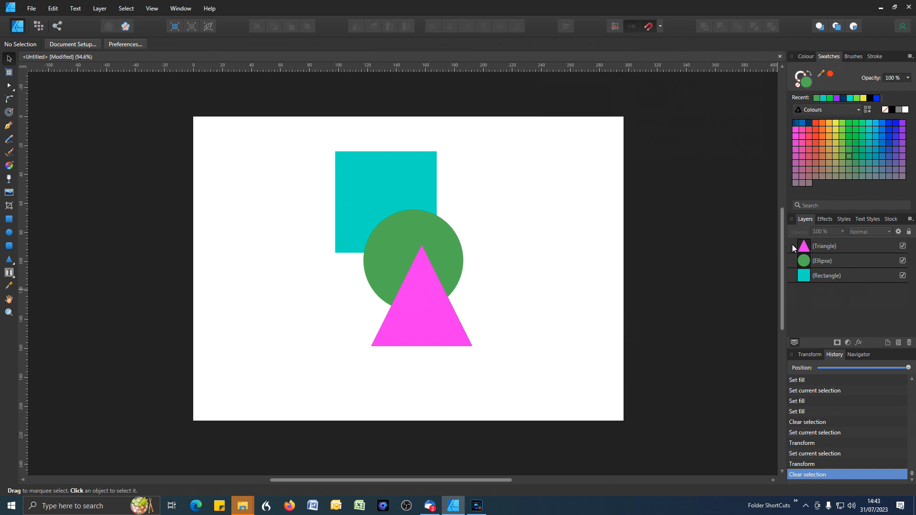
Reorder the layers so the triangle is at the bottom and the circle lies beneath the square.
left_click_drag(792, 244, 793, 290)
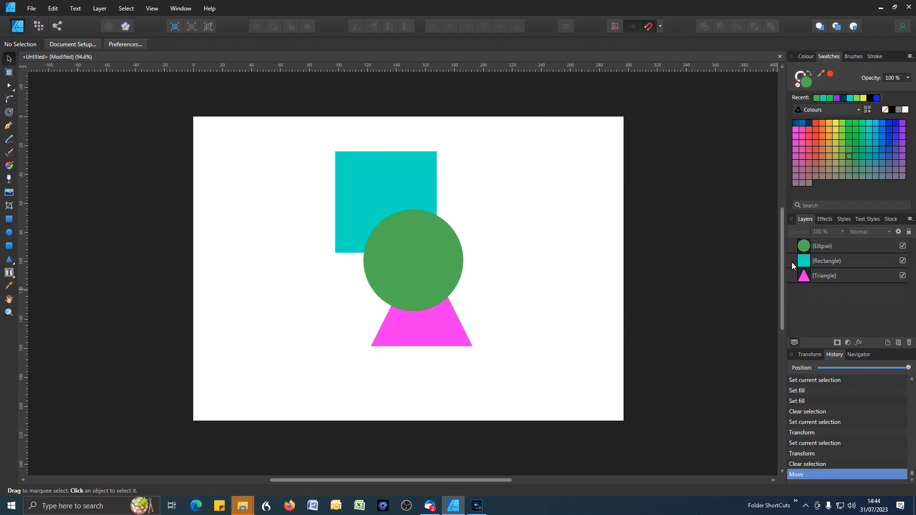
left_click_drag(791, 244, 788, 269)
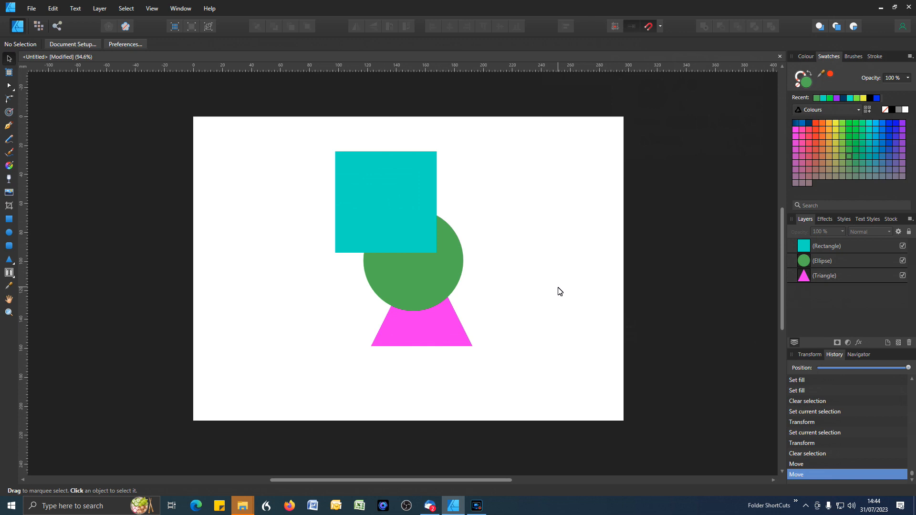
Bring the triangle to the front of the stack and send the square to the back.
left_click(446, 336)
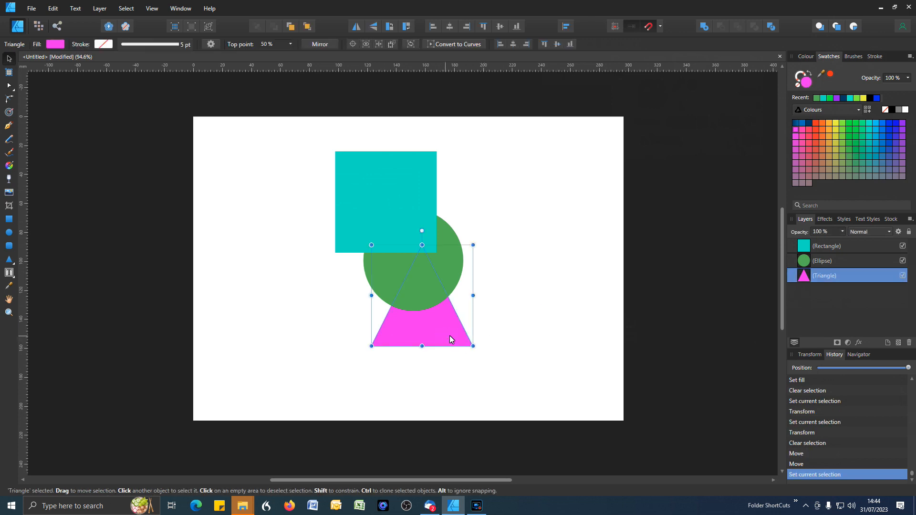
left_click(307, 28)
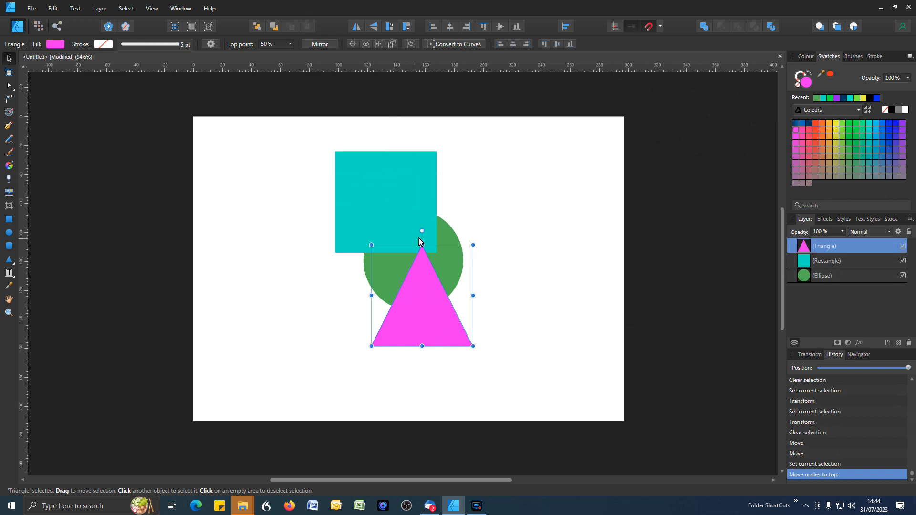
left_click(387, 186)
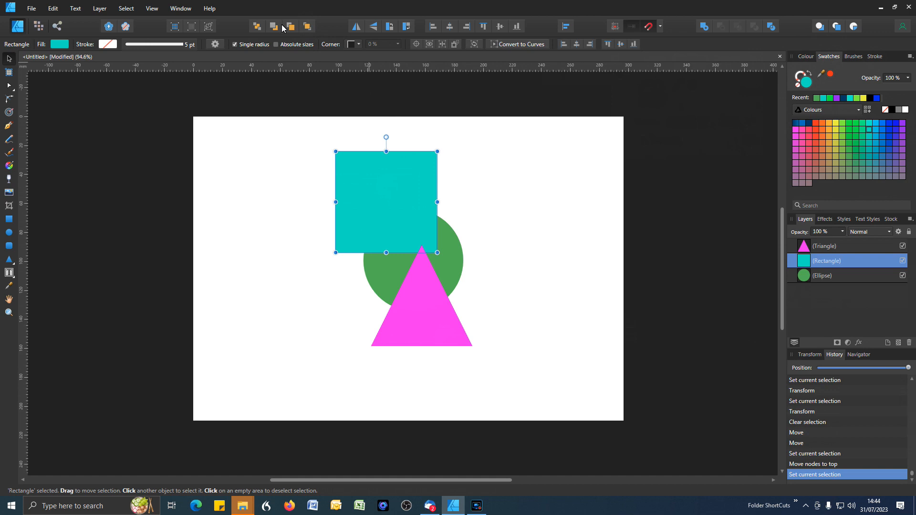
left_click(256, 26)
left_click(521, 265)
Rearrange the shapes so the circle and the triangle each overlap one of the square's upper corners.
left_click_drag(445, 258, 469, 200)
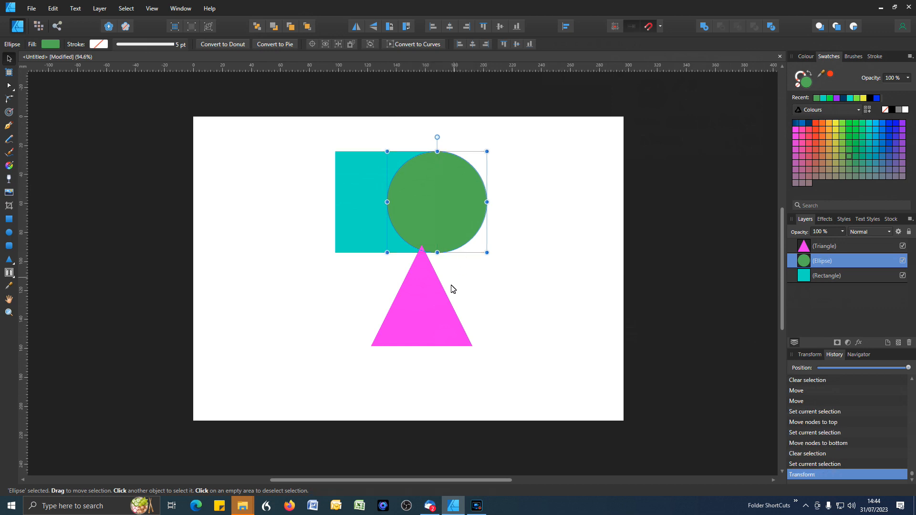
left_click_drag(427, 305, 493, 211)
left_click_drag(381, 236, 413, 299)
left_click_drag(413, 185, 345, 202)
left_click_drag(490, 232, 480, 239)
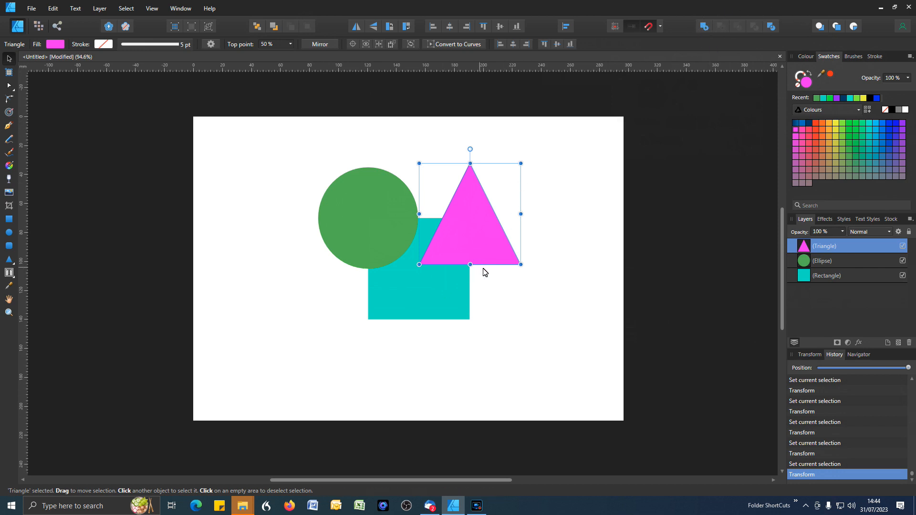
Move the triangle clear of the other shapes and hide its layer.
left_click_drag(484, 241, 564, 214)
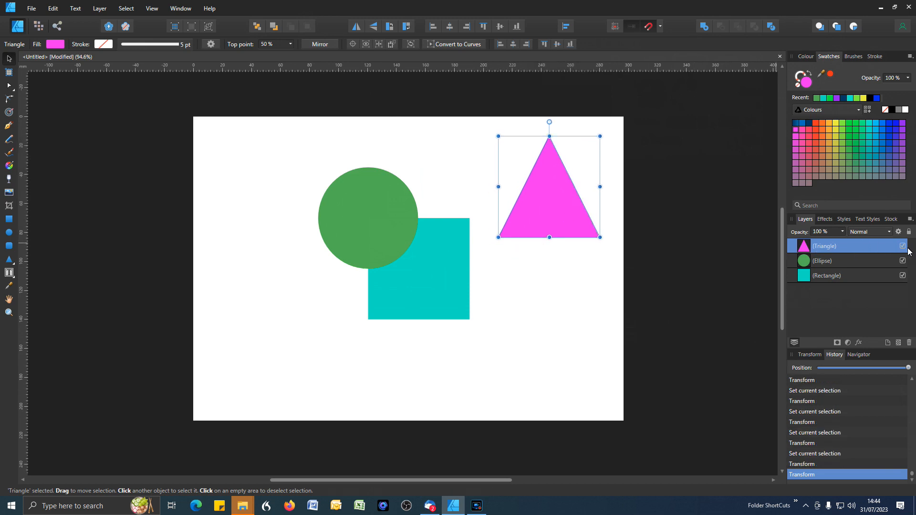
left_click(902, 247)
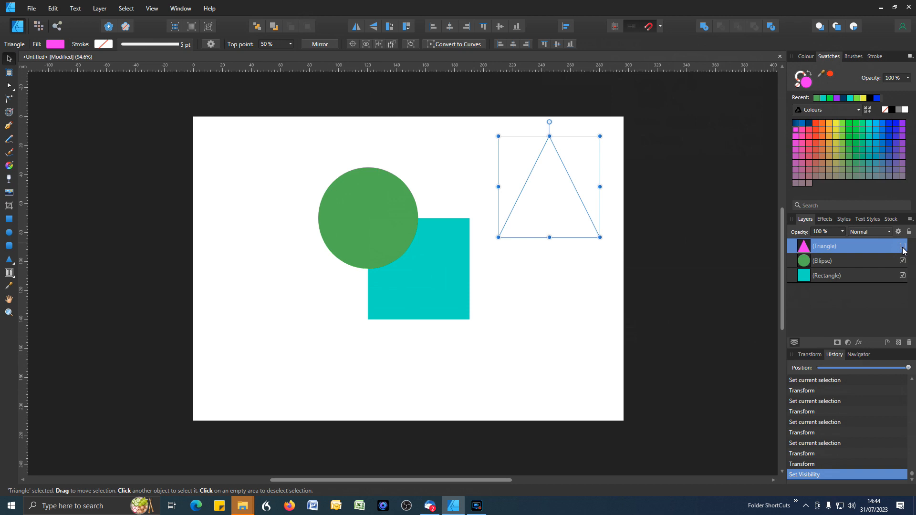
left_click(531, 302)
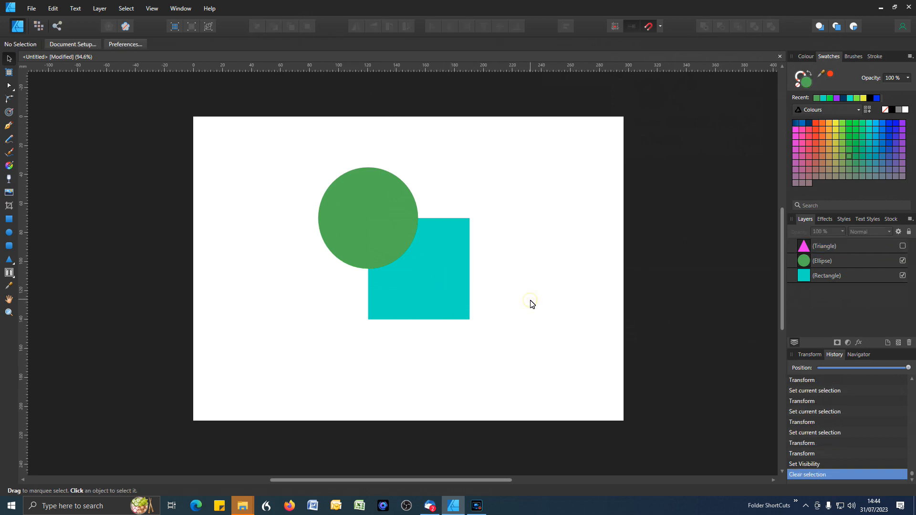
Reposition the circle over the square's upper-left corner and try the Add operation with only the circle selected.
left_click_drag(367, 233, 359, 224)
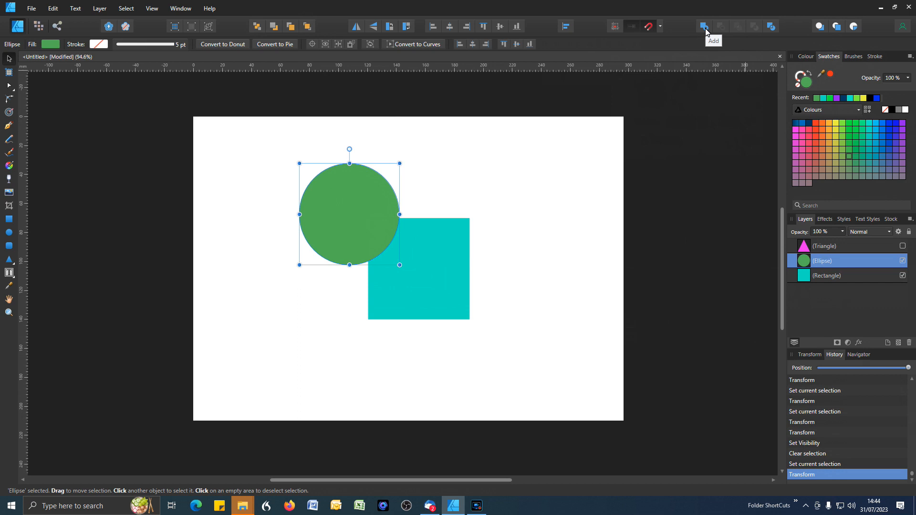
left_click_drag(361, 222, 389, 232)
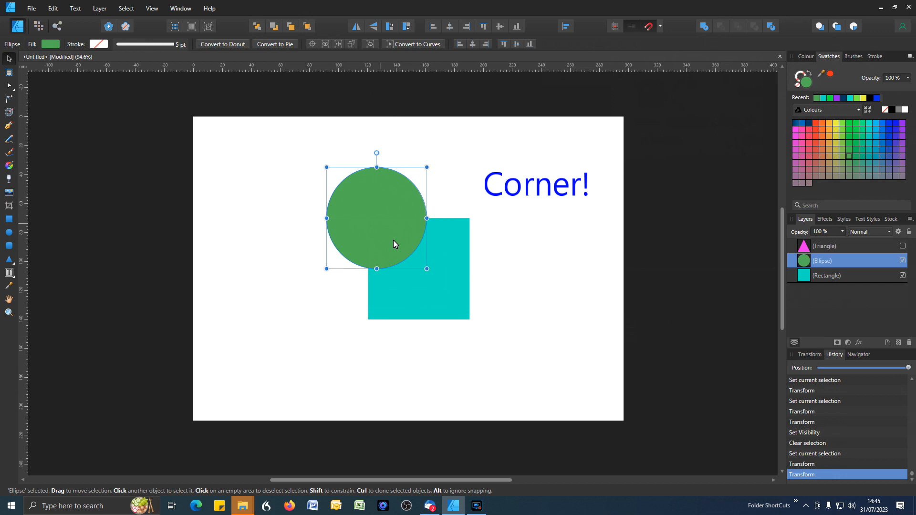
left_click(703, 29)
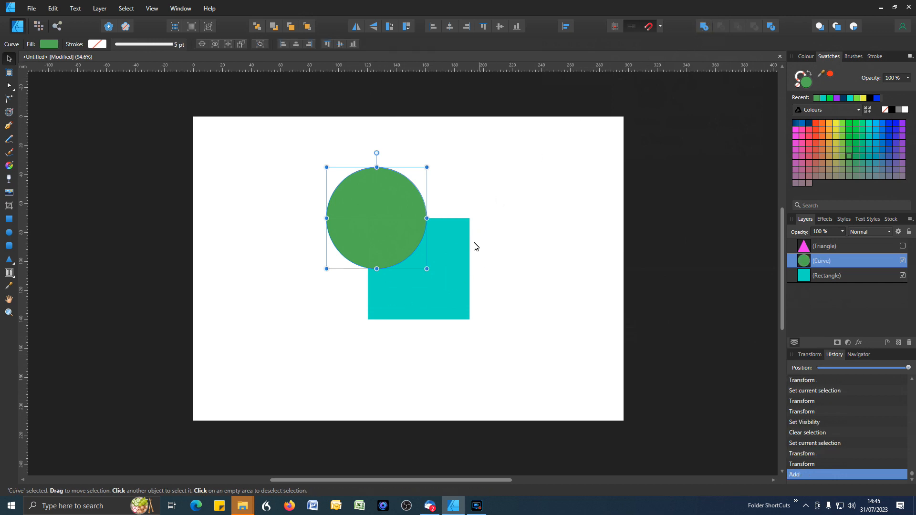
left_click(519, 235)
Select the circle and square together and merge them into one shape with the Add operation.
left_click_drag(307, 149, 538, 376)
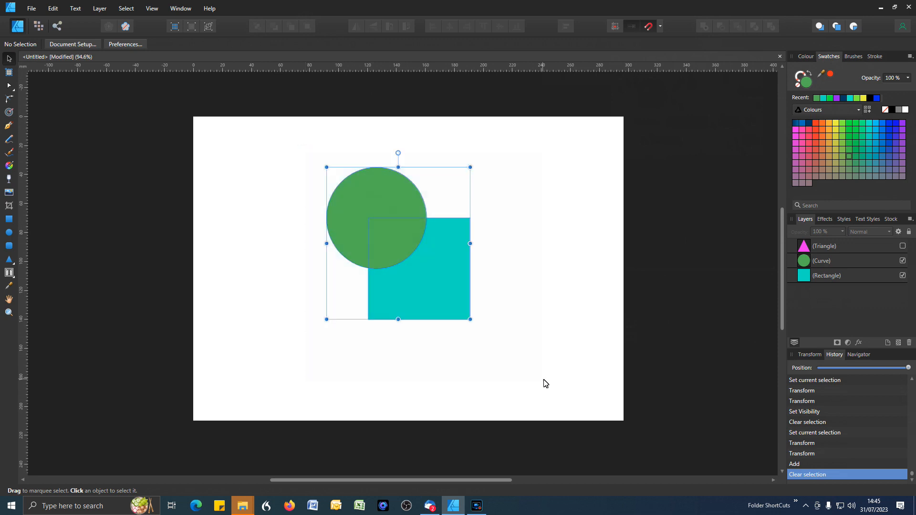
left_click(705, 28)
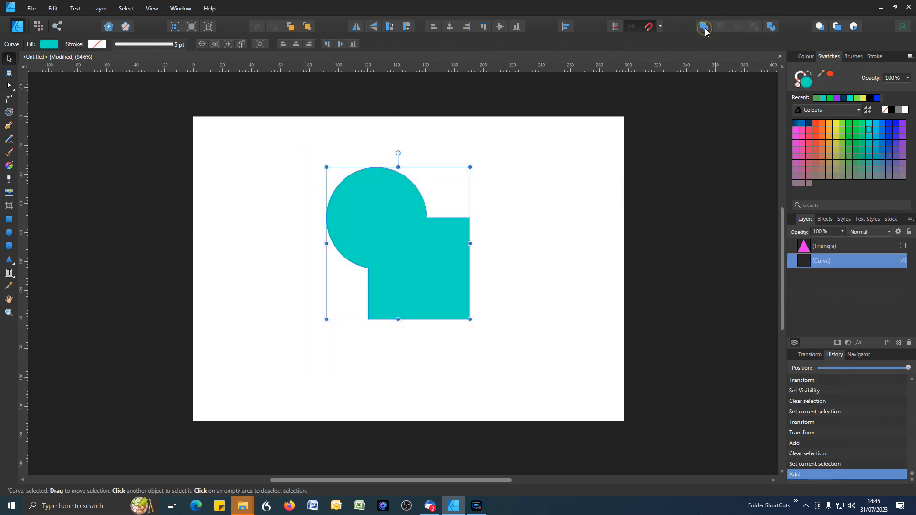
left_click(528, 204)
Move the merged shape and rotate it about 45° clockwise so the round part sits directly above the square part.
mouse_move(389, 243)
left_mouse_down()
mouse_move(536, 240)
mouse_move(312, 258)
mouse_move(302, 236)
mouse_move(386, 222)
mouse_move(386, 232)
left_mouse_up()
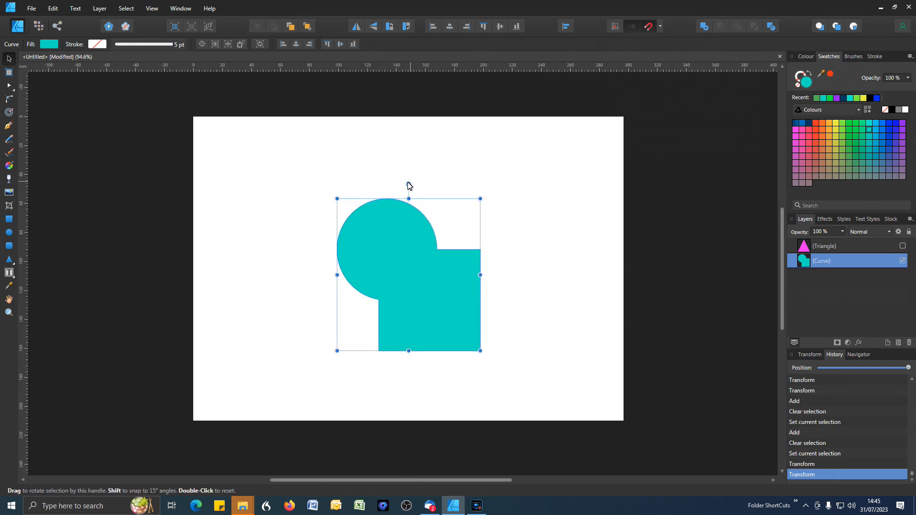
left_click_drag(409, 184, 509, 180)
left_click_drag(413, 234, 368, 238)
left_click(493, 223)
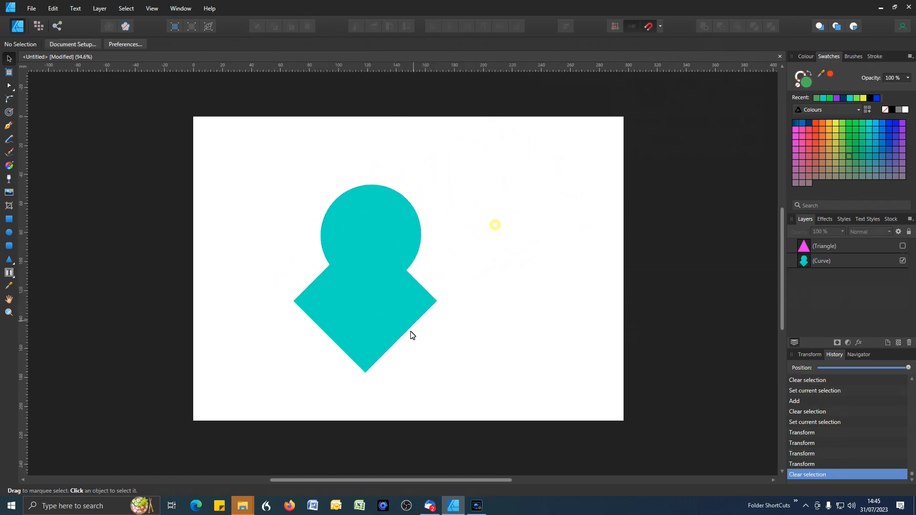
Rotate the merged shape back to its upright orientation and move it towards the upper middle of the page.
left_click(361, 270)
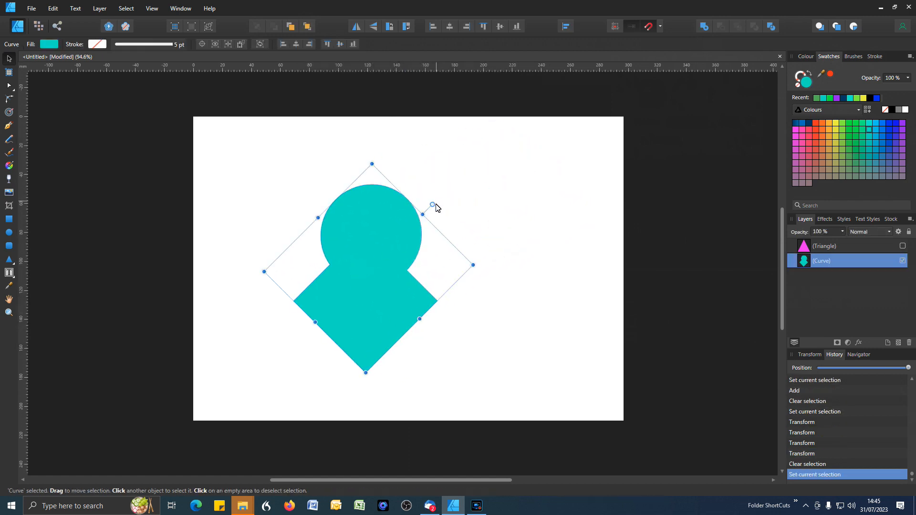
left_click_drag(430, 204, 369, 154)
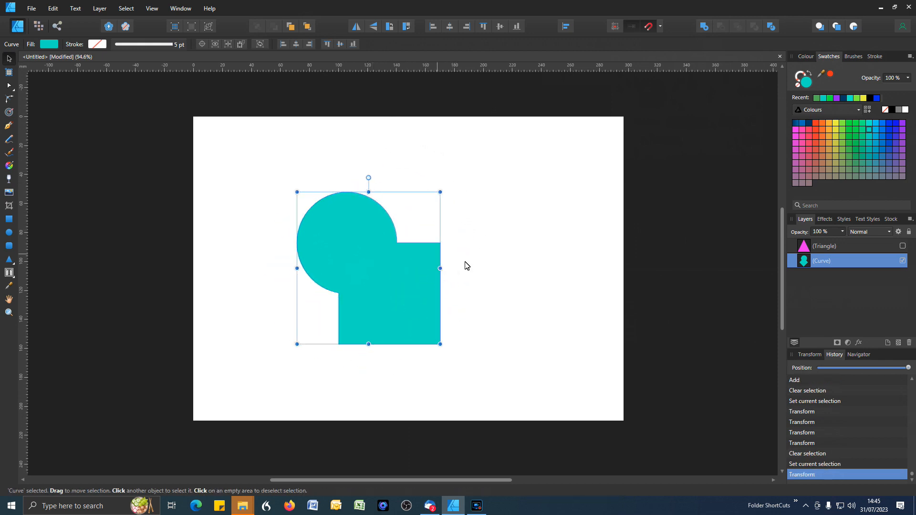
left_click_drag(375, 266, 431, 238)
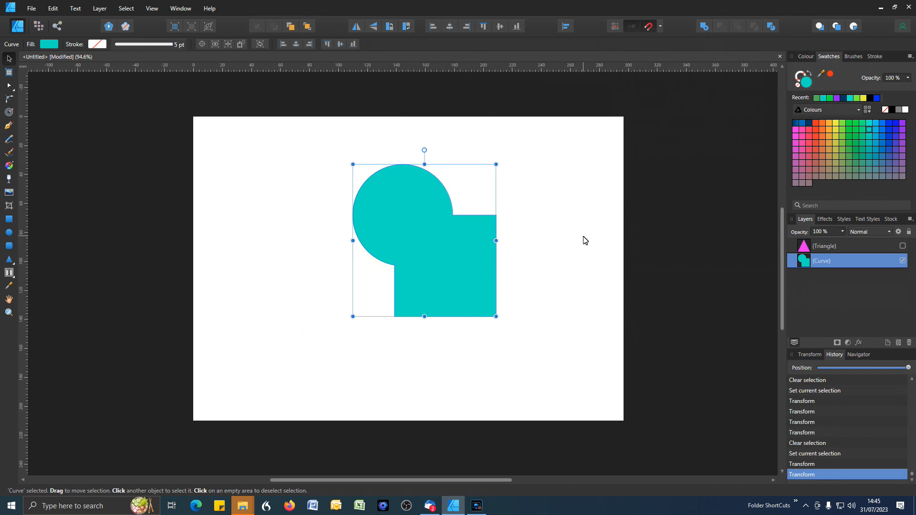
Undo the merged shape's moves and rotations and the Add operation, back to the separate circle and square selected together.
key("ctrl+z")
key("ctrl+z")
key("ctrl+z")
key("ctrl+z")
key("ctrl+z")
key("ctrl+z")
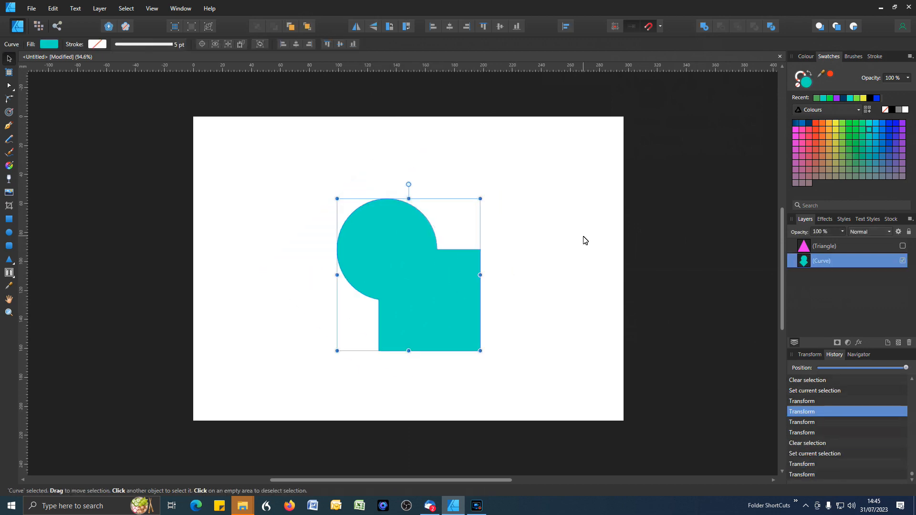
key("ctrl+z")
key("ctrl+z")
key("ctrl+z")
key("ctrl+z")
key("ctrl+z")
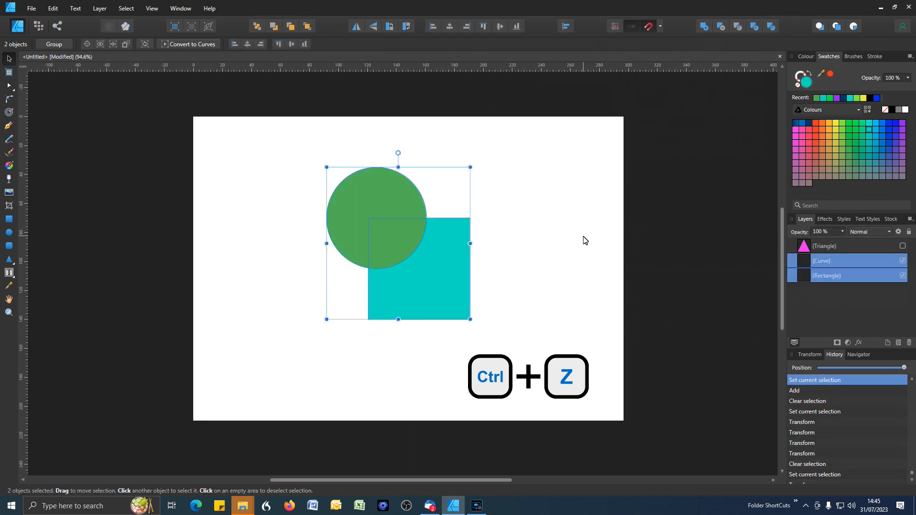
Select the circle and the square together, try subtracting the circle from the square, and undo the subtraction.
left_click(574, 247)
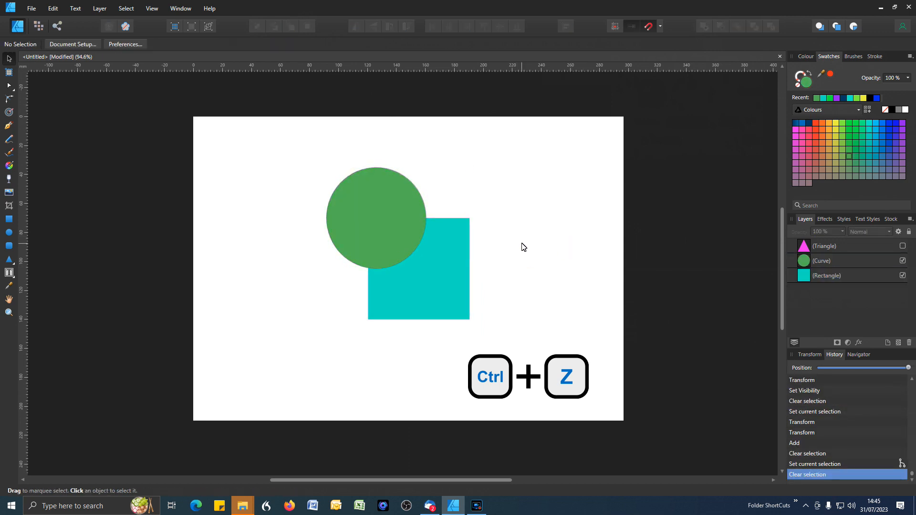
left_click(389, 203)
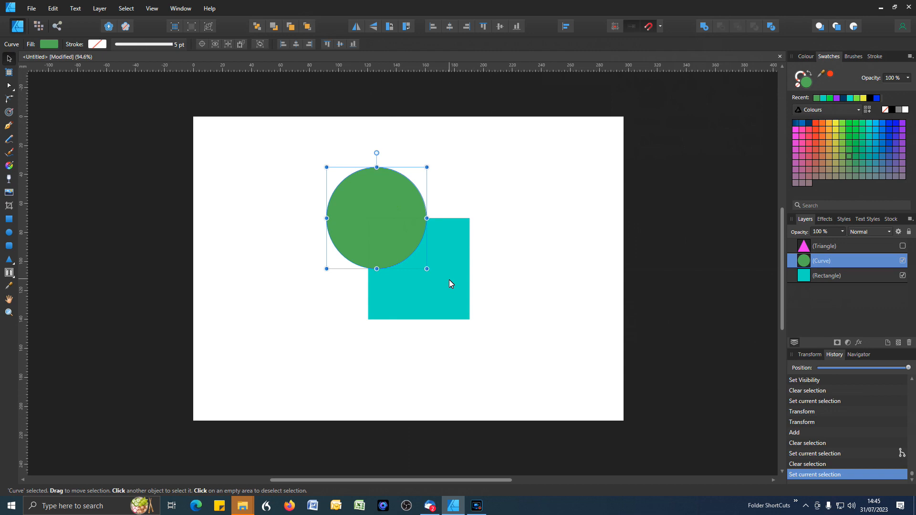
left_click(449, 282)
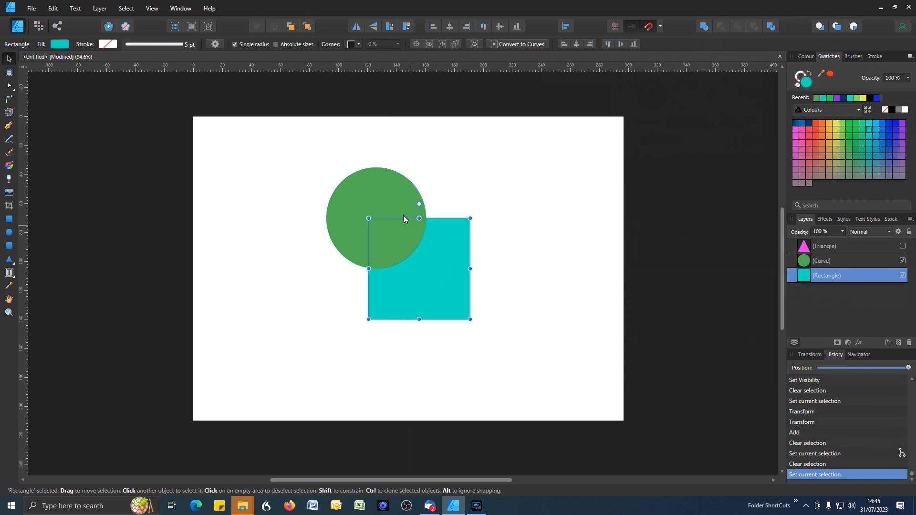
left_click(387, 190, "shift")
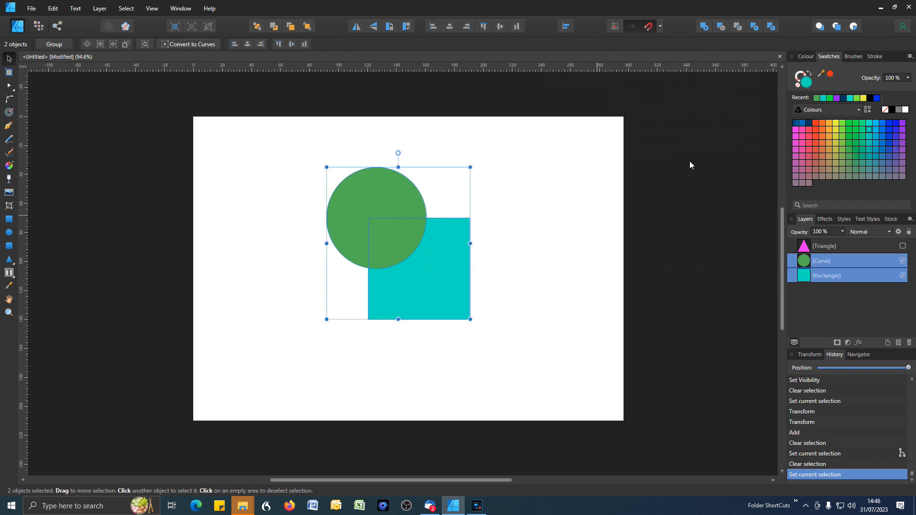
left_click(721, 27)
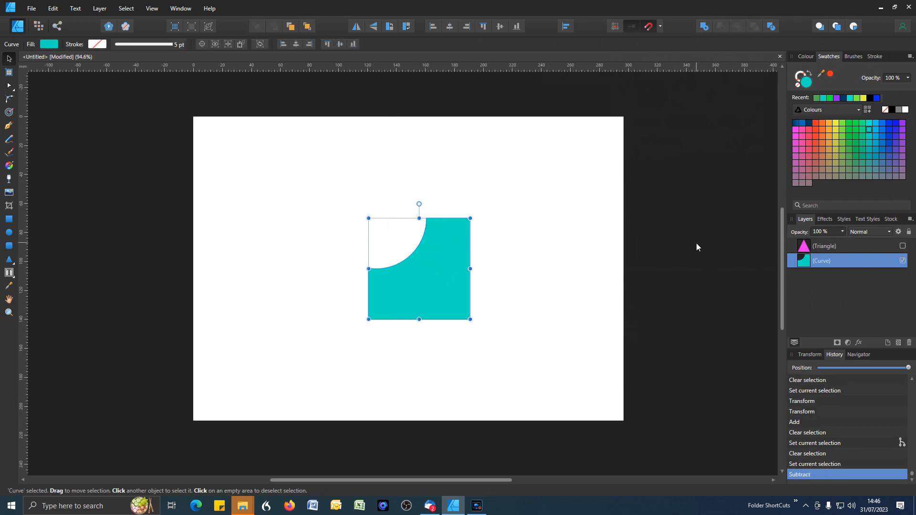
key("ctrl+z")
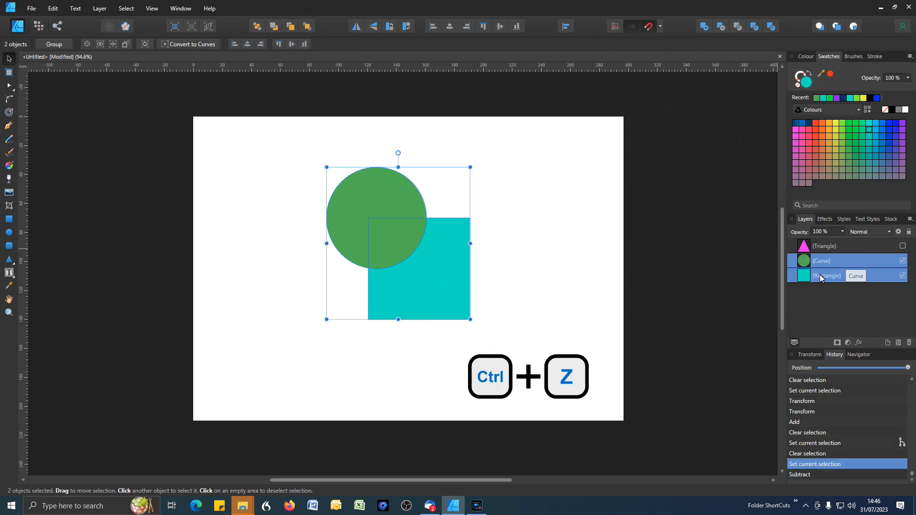
Place the square above the circle in the layer order and subtract the square from the circle.
left_click(852, 275)
left_click_drag(792, 260, 794, 293)
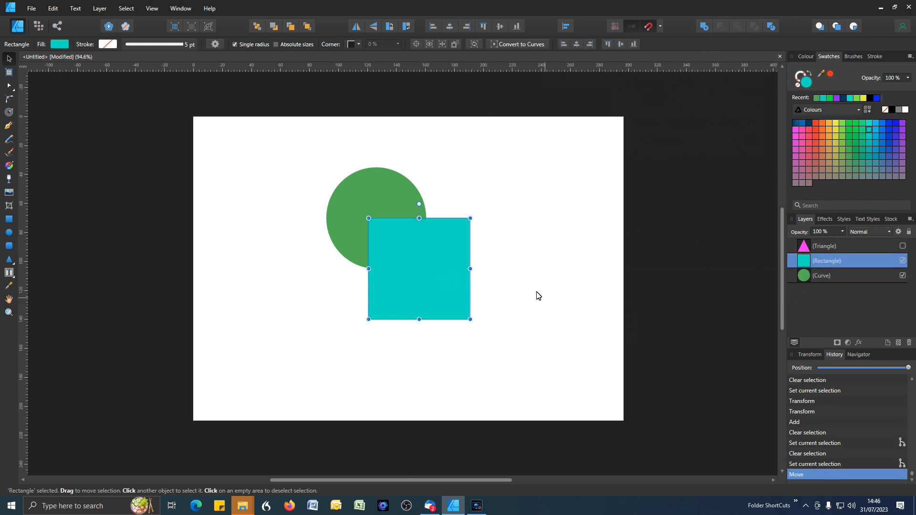
left_click_drag(282, 148, 528, 343)
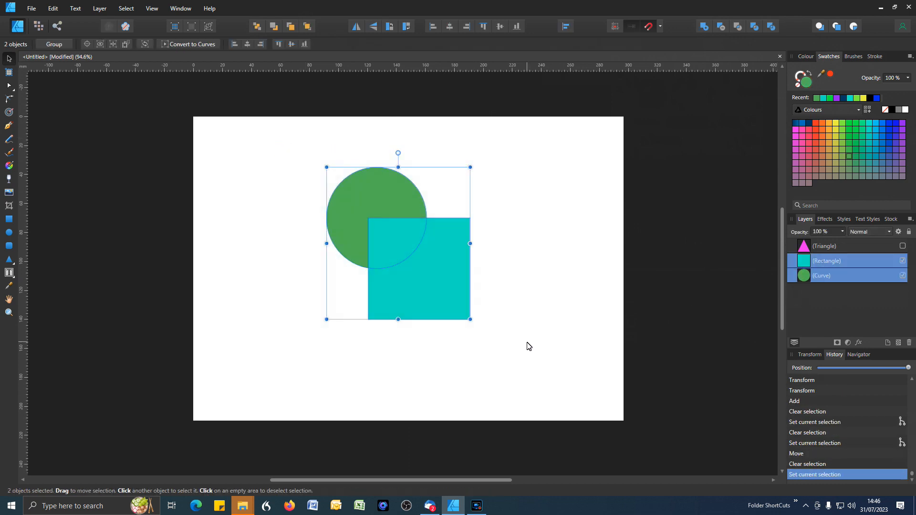
left_click(717, 28)
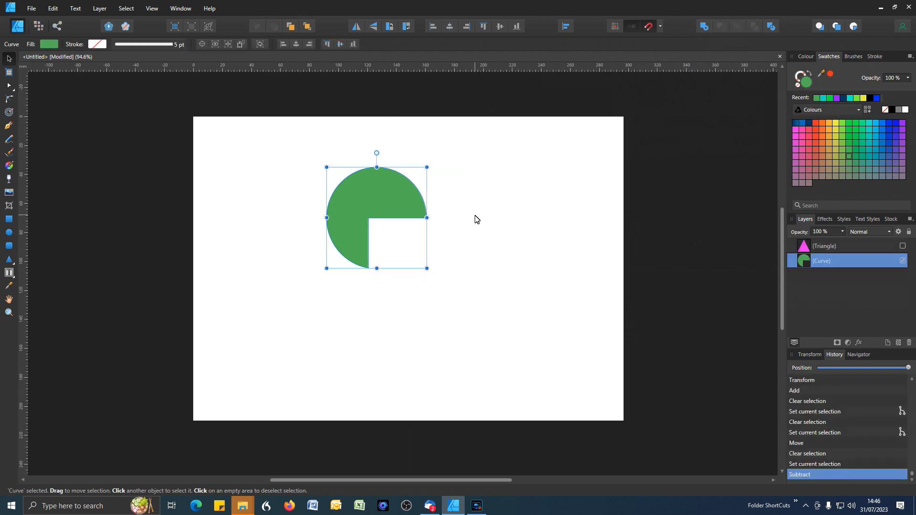
Undo the subtraction and shift the circle and the square slightly to the right on the page, still overlapping.
key("ctrl+z")
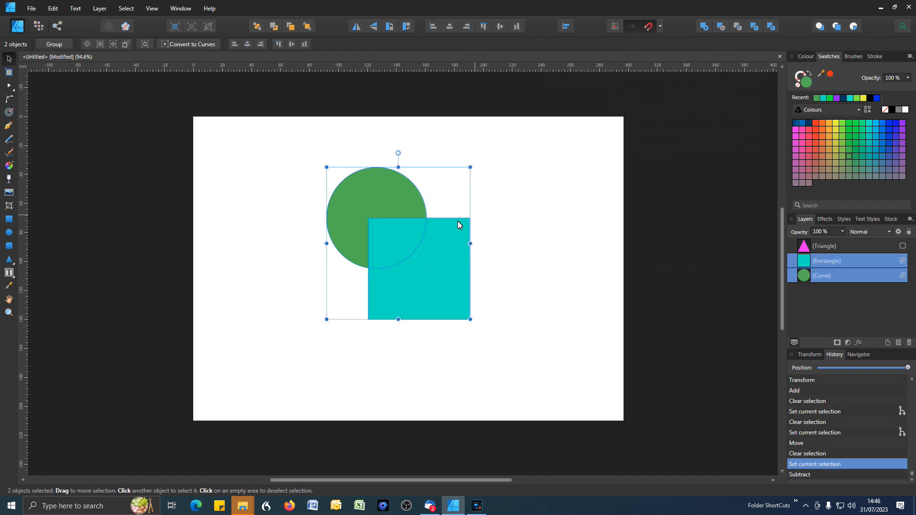
left_click_drag(438, 261, 469, 265)
left_click(523, 265)
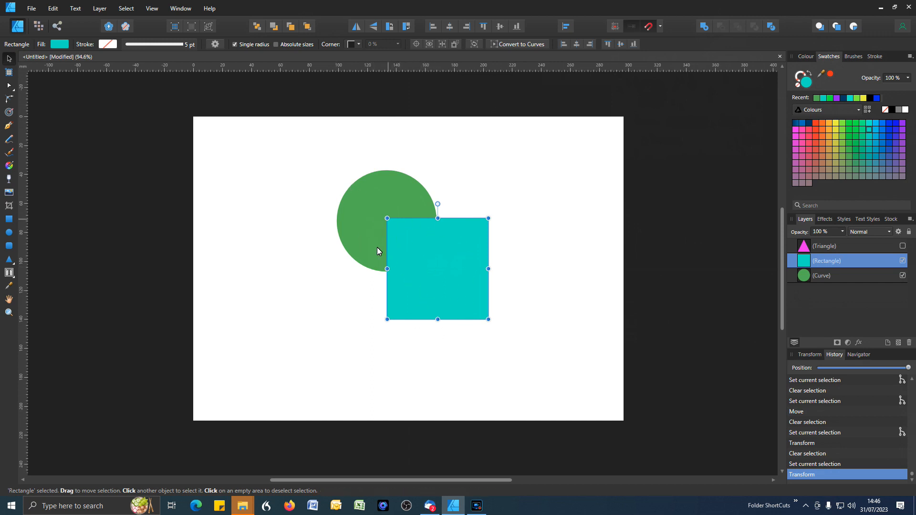
Select both overlapping shapes, try the Intersect operation on them, and undo it.
left_click_drag(306, 158, 576, 341)
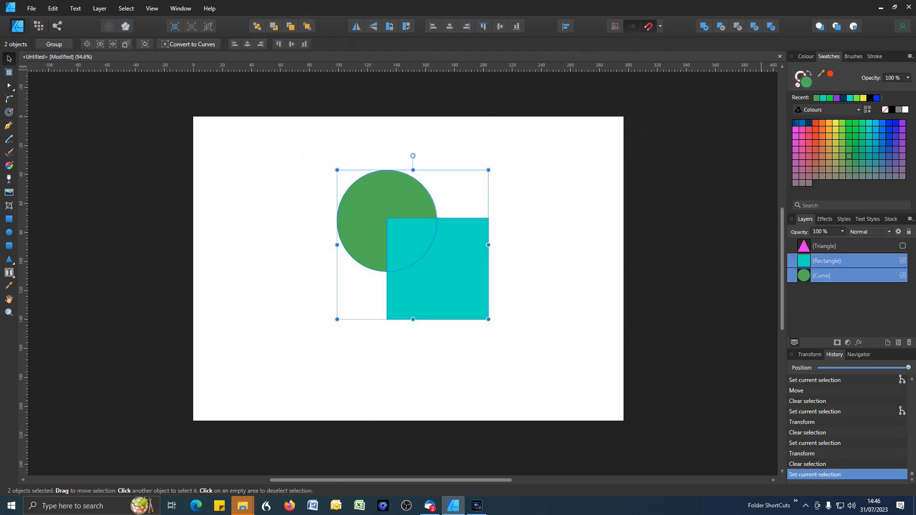
left_click(738, 27)
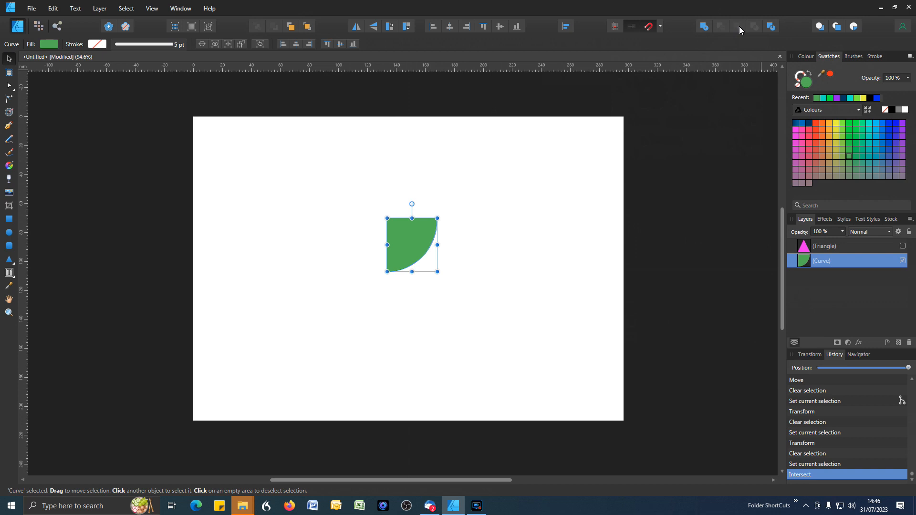
key("ctrl+z")
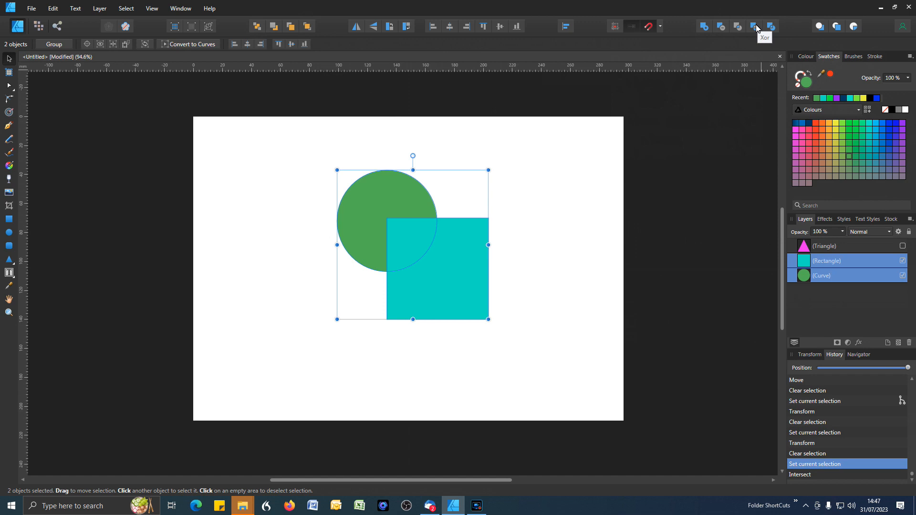
Combine the circle and the square with the Xor operation and move the combined shape slightly.
left_click(756, 24)
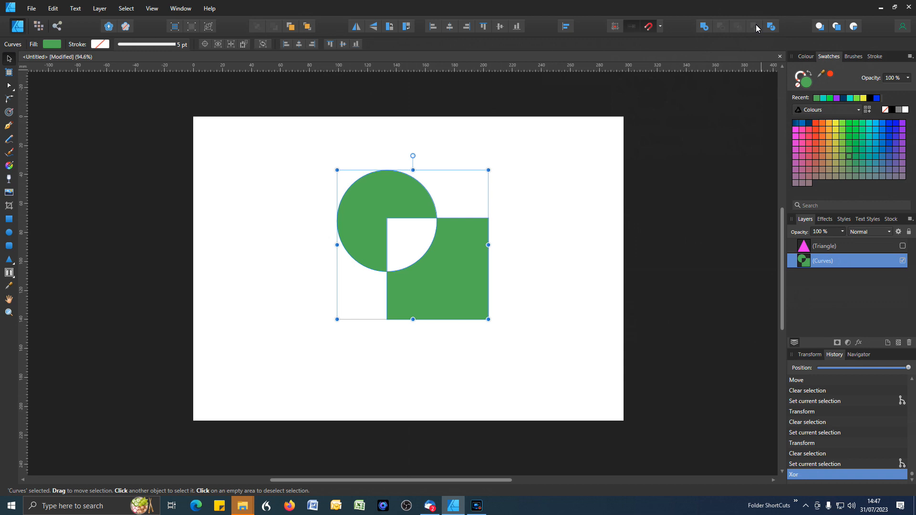
left_click(569, 173)
mouse_move(458, 272)
left_mouse_down()
mouse_move(553, 273)
mouse_move(403, 303)
mouse_move(448, 268)
left_mouse_up()
Undo the combined shape's move and the Xor operation, back to the separate circle and square.
key("ctrl+z")
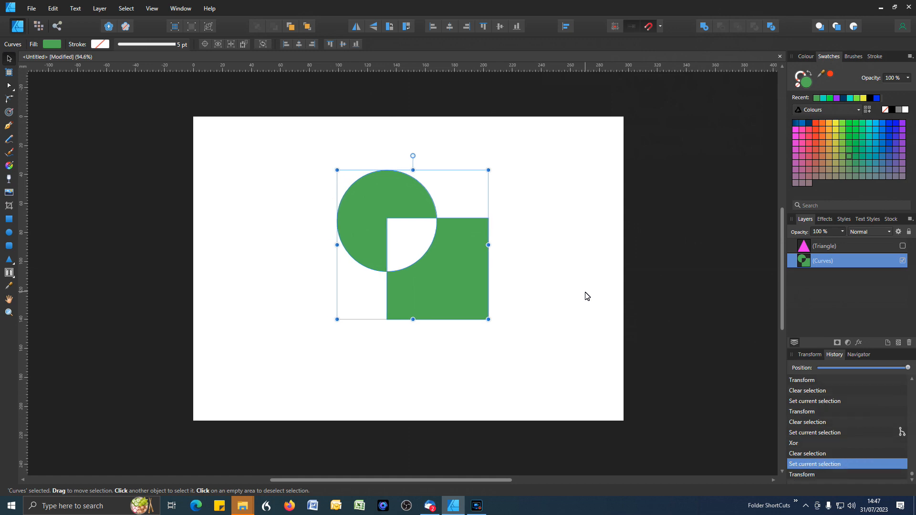
key("ctrl+z")
key("ctrl+z")
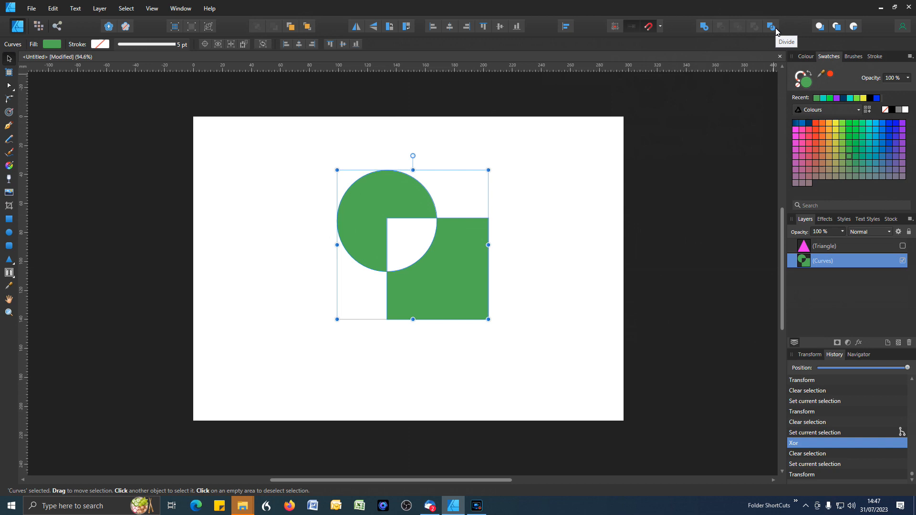
key("ctrl+z")
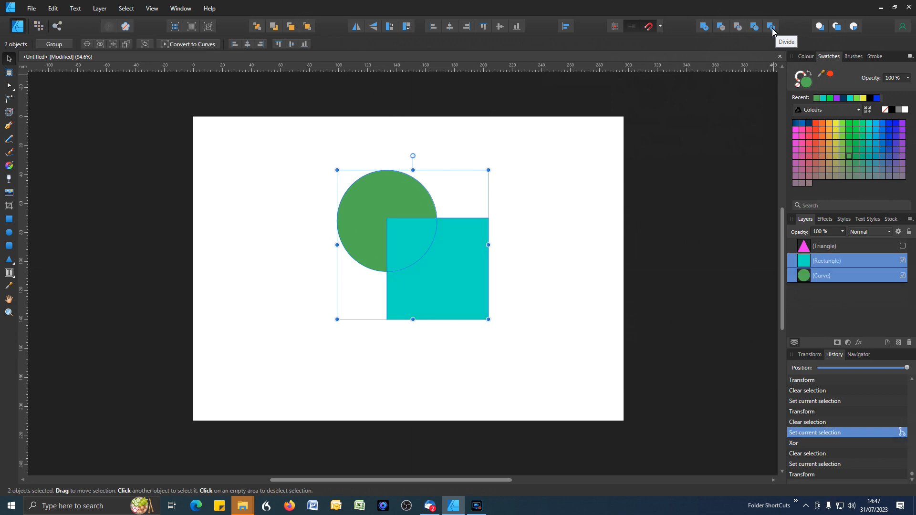
Divide the circle and the square into separate pieces and move the three pieces apart with gaps between them.
left_click(771, 27)
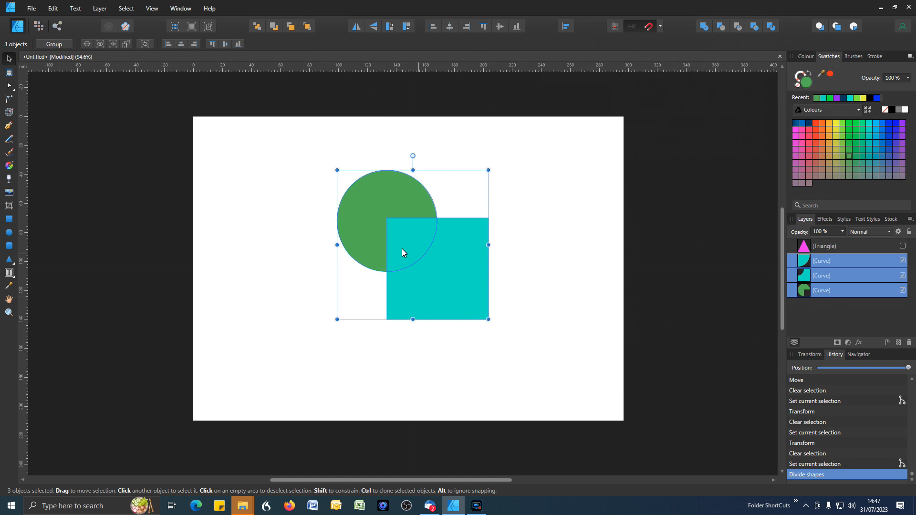
left_click(548, 287)
left_click(376, 208)
left_click_drag(376, 208, 370, 203)
left_click_drag(457, 296, 470, 310)
left_click_drag(411, 247, 416, 236)
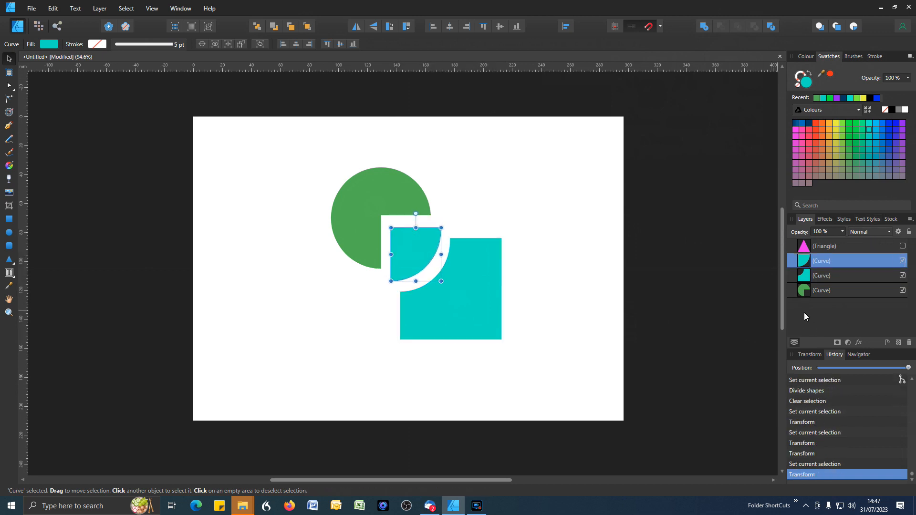
Fill the large notched square piece with purple and move it slightly closer to the other pieces.
left_click(481, 299)
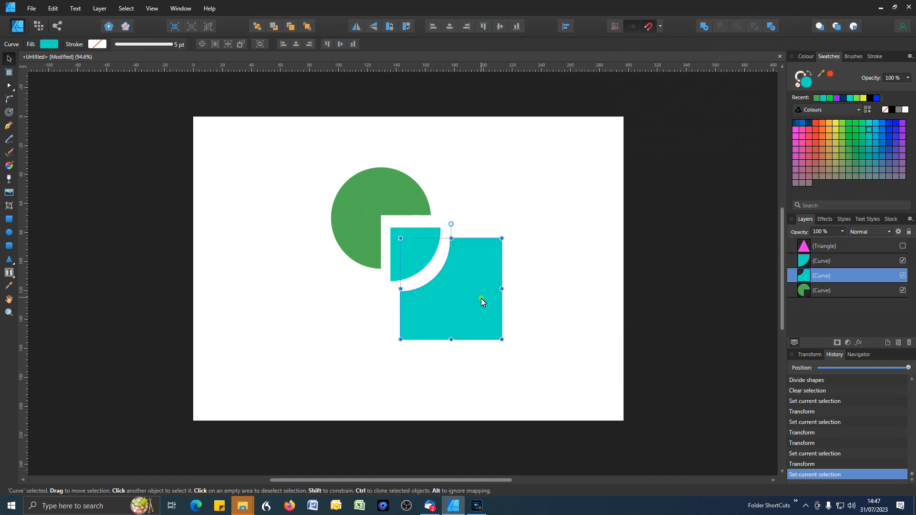
left_click(902, 145)
left_click(579, 184)
left_click_drag(481, 302, 474, 298)
left_click(549, 307)
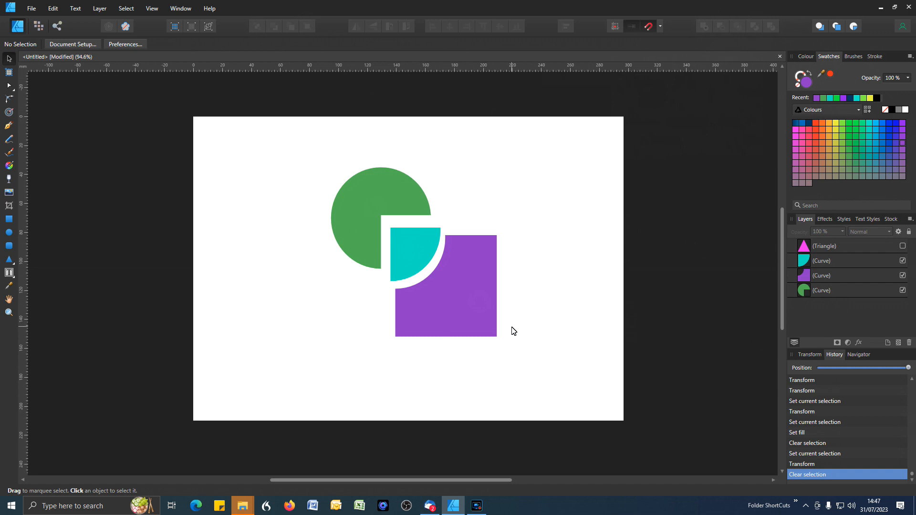
Delete the three divided pieces and draw a tall purple ellipse near the middle of the page.
key("ctrl+a")
key("Delete")
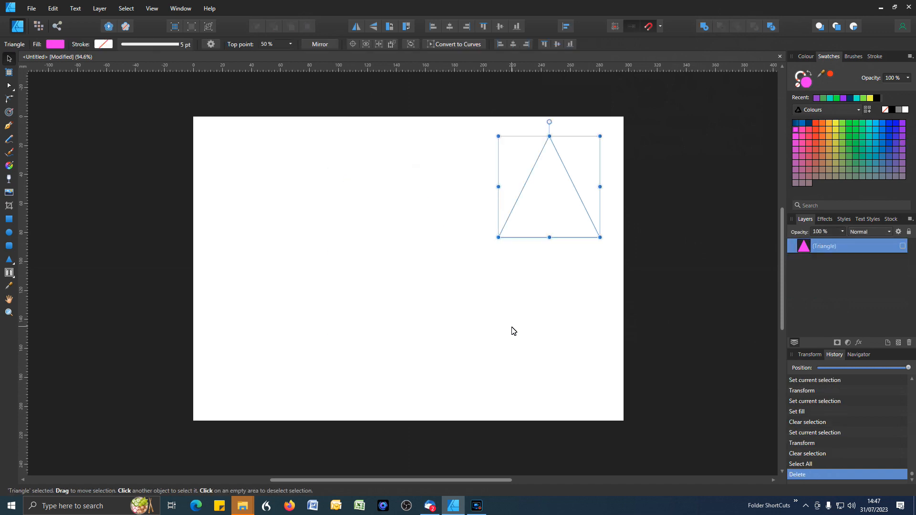
left_click(8, 232)
left_click_drag(335, 198, 456, 347)
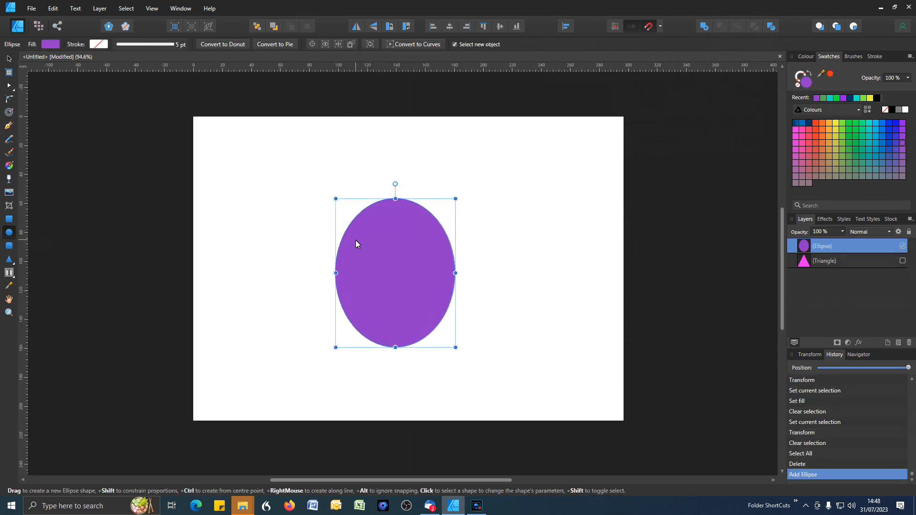
Draw two small flat ellipses side by side as eyes in the upper part of the purple ellipse and fill both with grey.
left_click_drag(356, 239, 442, 253)
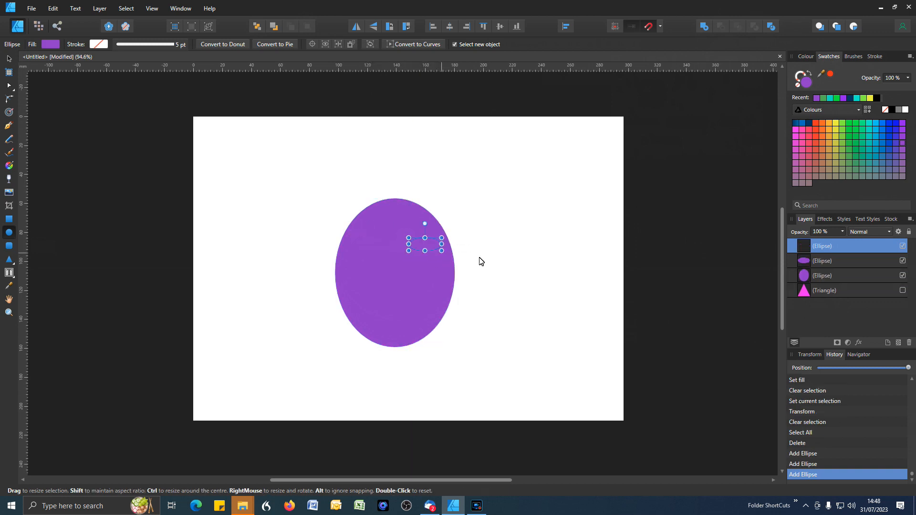
left_click(849, 260, "shift")
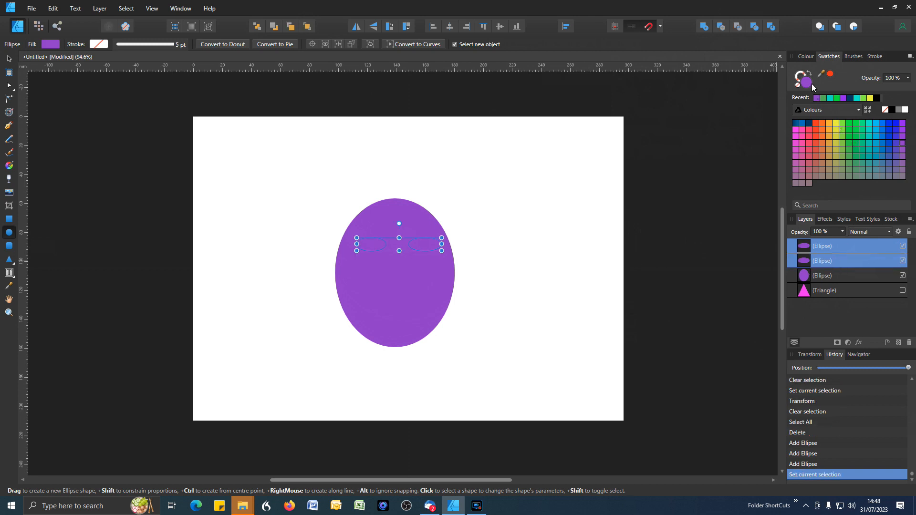
left_click(898, 110)
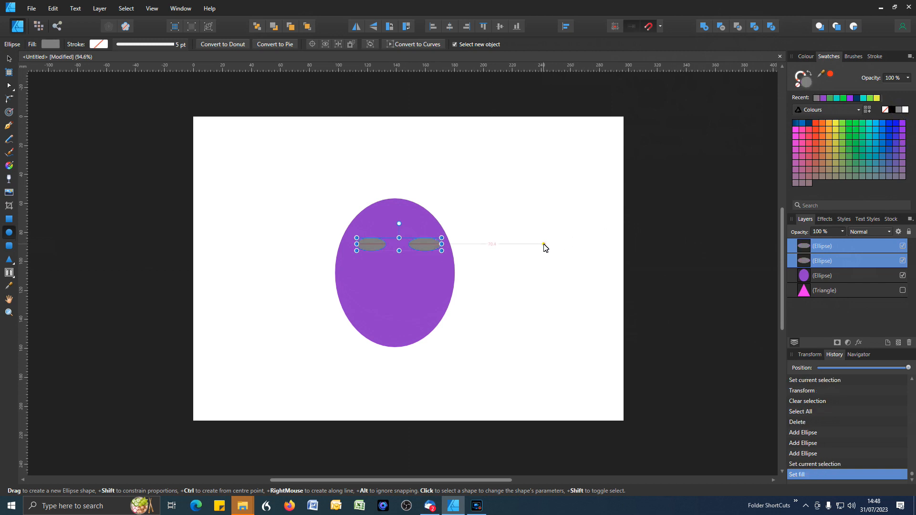
left_click(545, 247)
Select the purple ellipse with both eye ellipses, try the Intersect operation on them, and undo it.
left_click(10, 57)
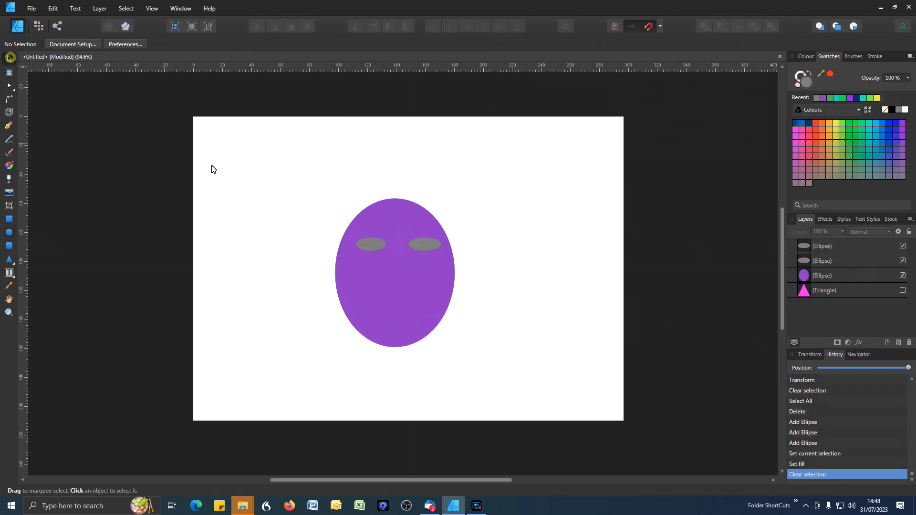
left_click_drag(309, 177, 535, 391)
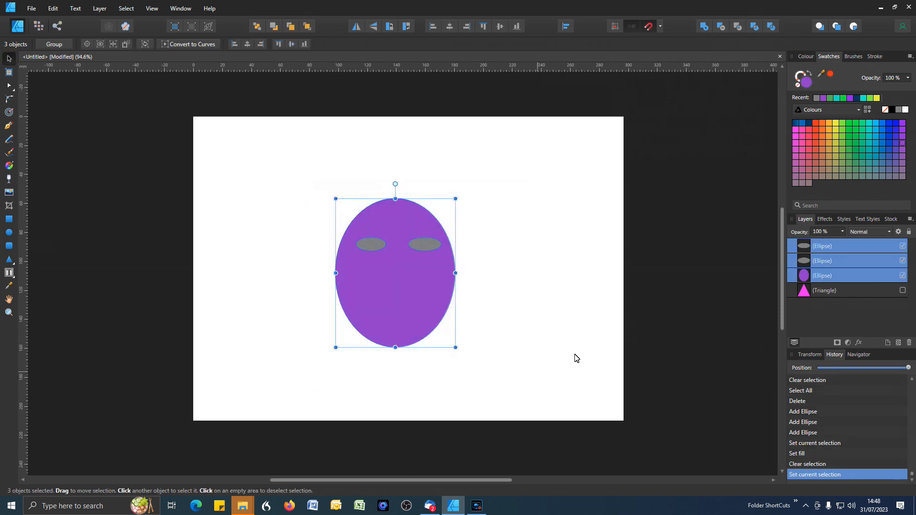
left_click(740, 27)
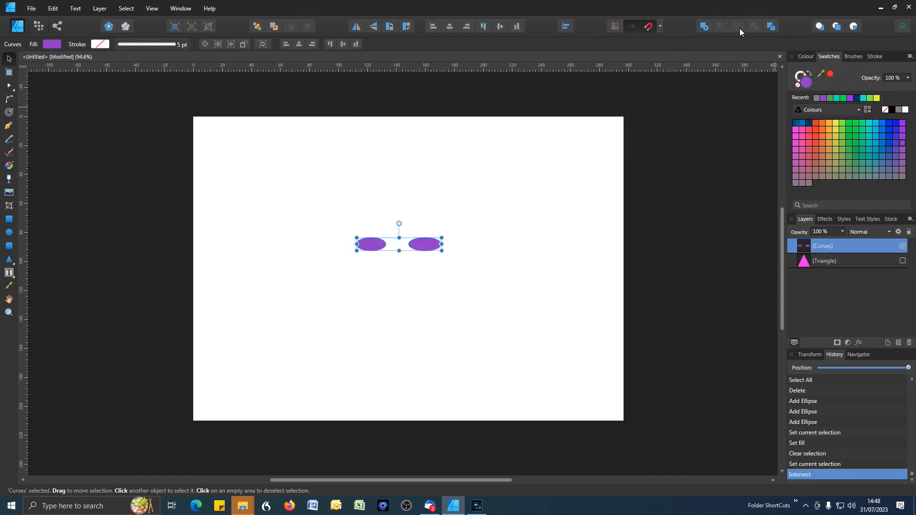
key("ctrl+z")
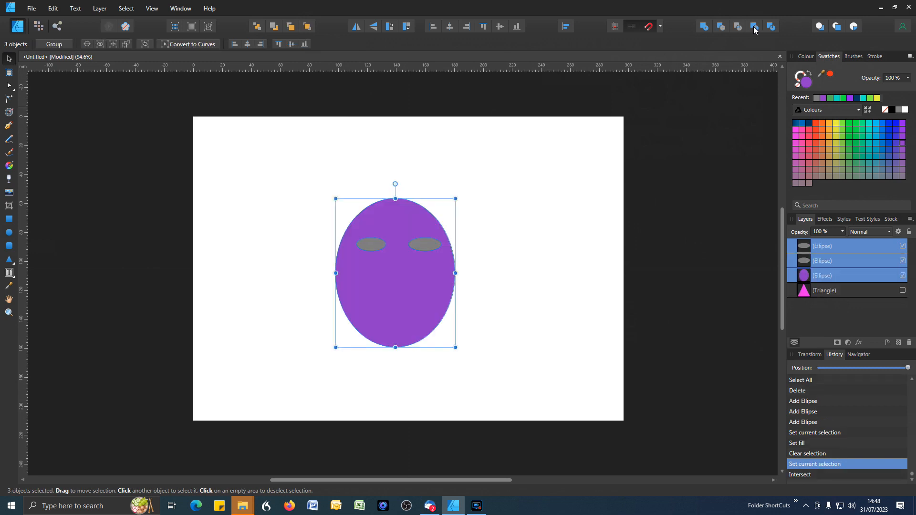
Combine the three ellipses with Xor to cut out the eye holes and move the mask slightly up and to the right.
left_click(754, 26)
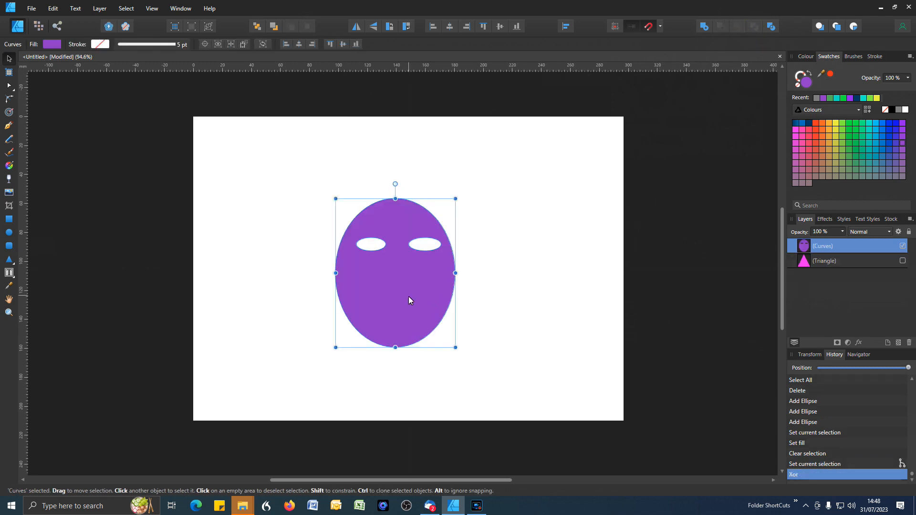
left_click_drag(401, 299, 415, 290)
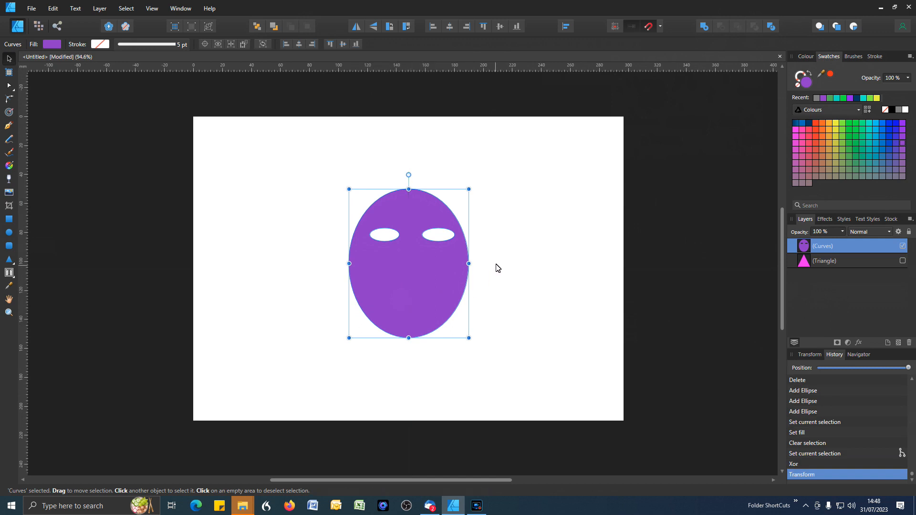
Make the hidden triangle visible, move the mask over it, and bring the mask back to the left half of the page.
left_click(902, 261)
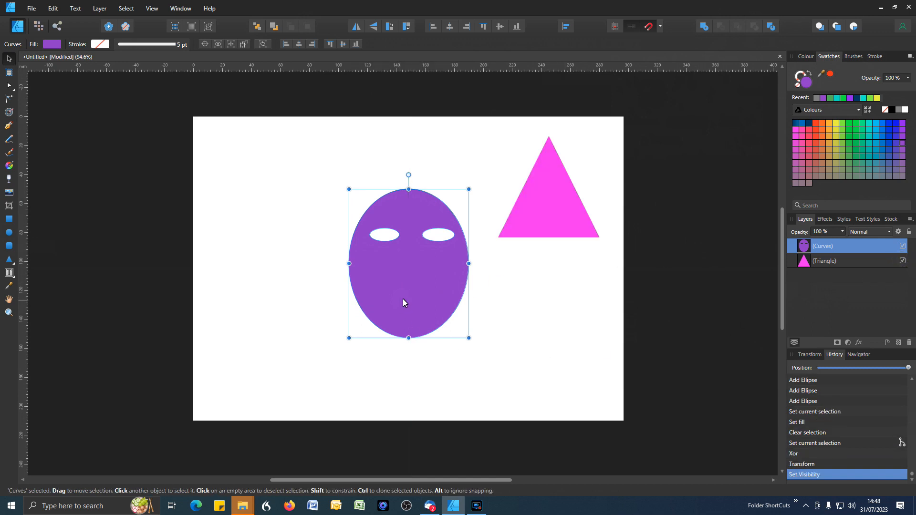
left_click_drag(400, 302, 511, 281)
left_click_drag(532, 278, 374, 303)
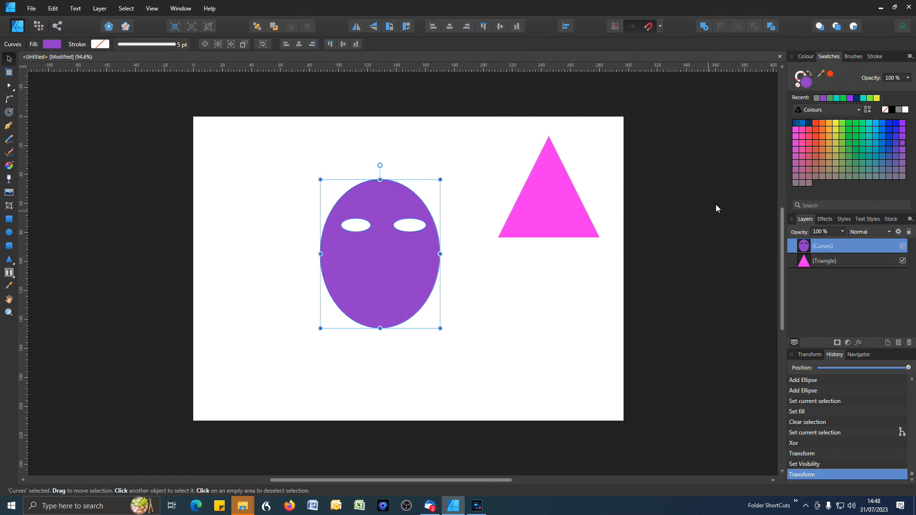
Move the mask slightly down and to the left, bring the triangle down beside it, and show the triangle's dimensions.
left_click_drag(390, 268, 364, 283)
left_click_drag(547, 225, 489, 301)
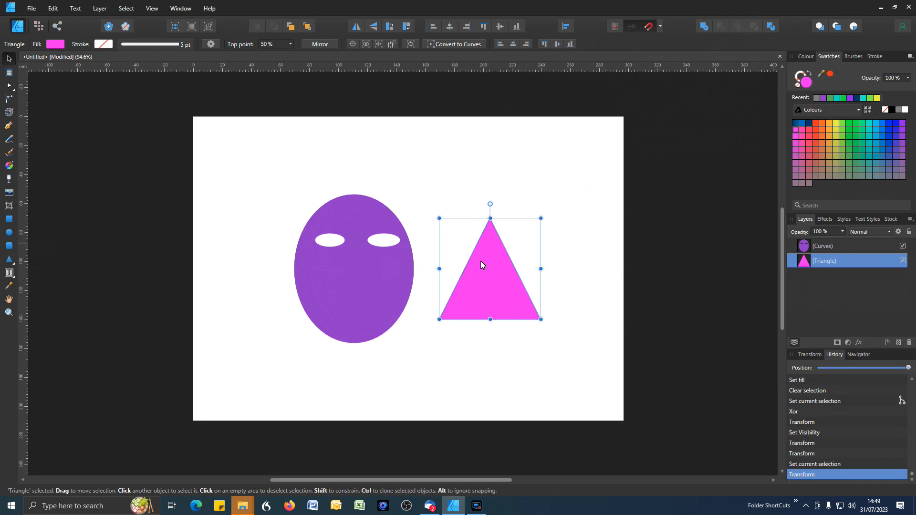
left_click(815, 356)
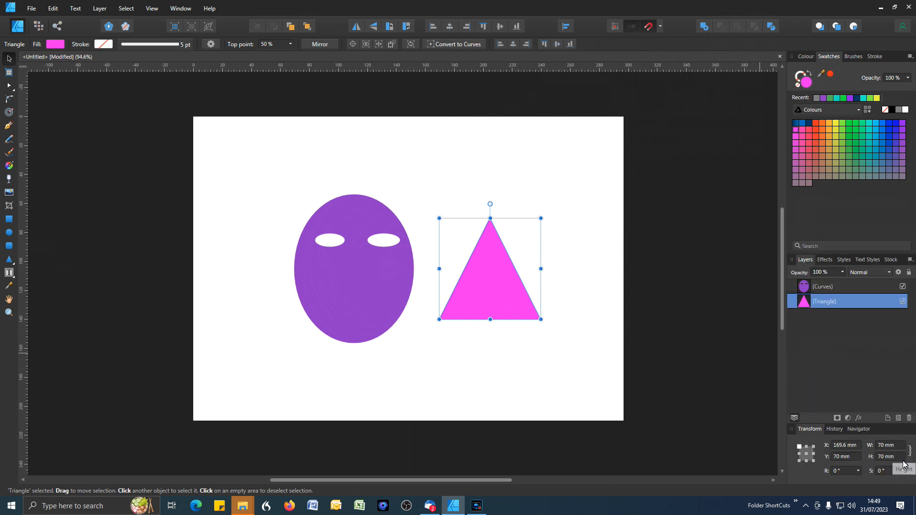
Scale the mask proportionally to a height of 70 mm and place it level with the triangle, touching its left side.
left_click(349, 290)
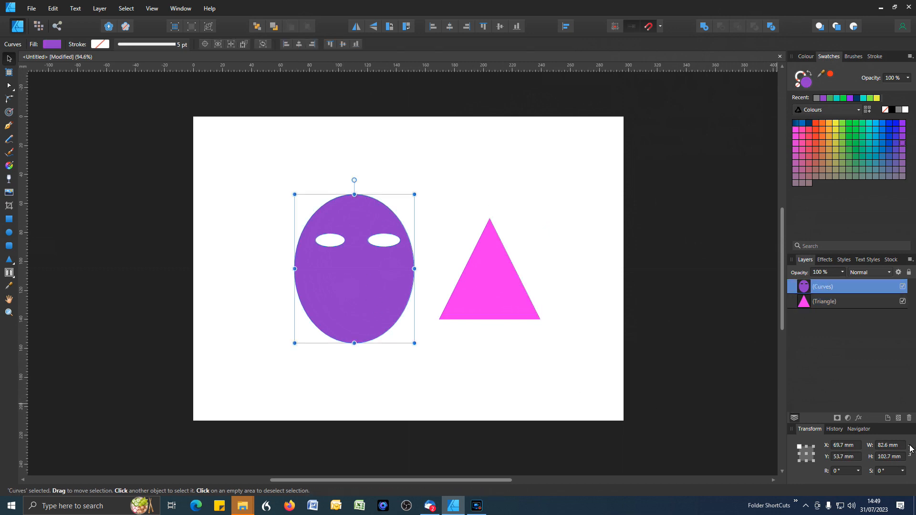
left_click(887, 457)
type("70")
key("Return")
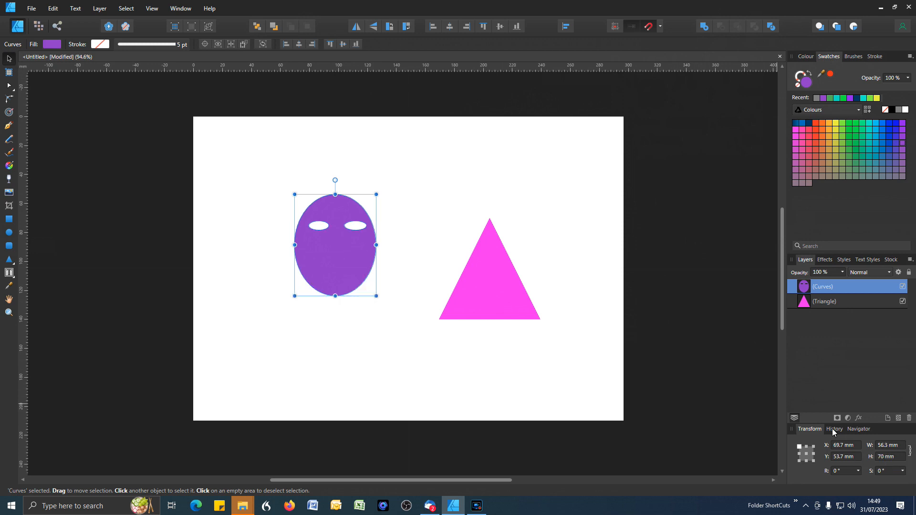
left_click_drag(339, 259, 405, 281)
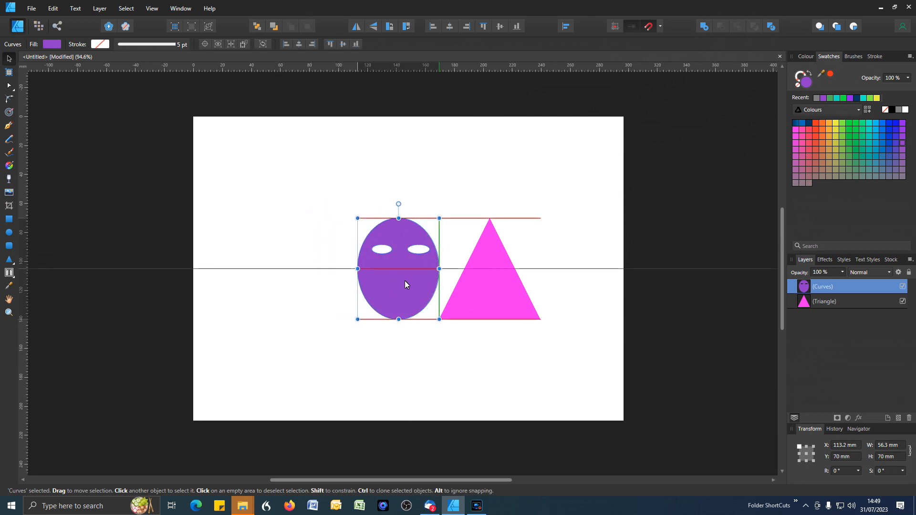
left_click(549, 350)
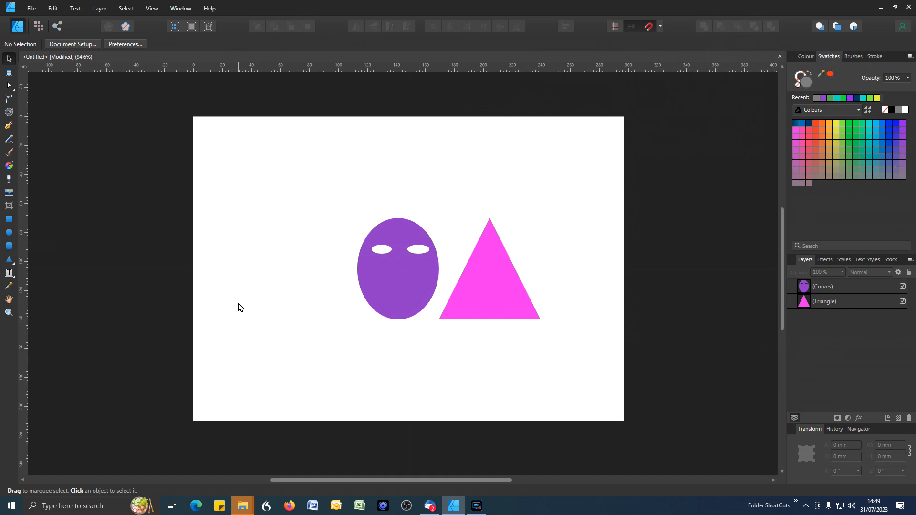
Move the mask slightly left of the triangle and give it a yellow stroke 6.9 pt wide.
left_click_drag(411, 286, 387, 288)
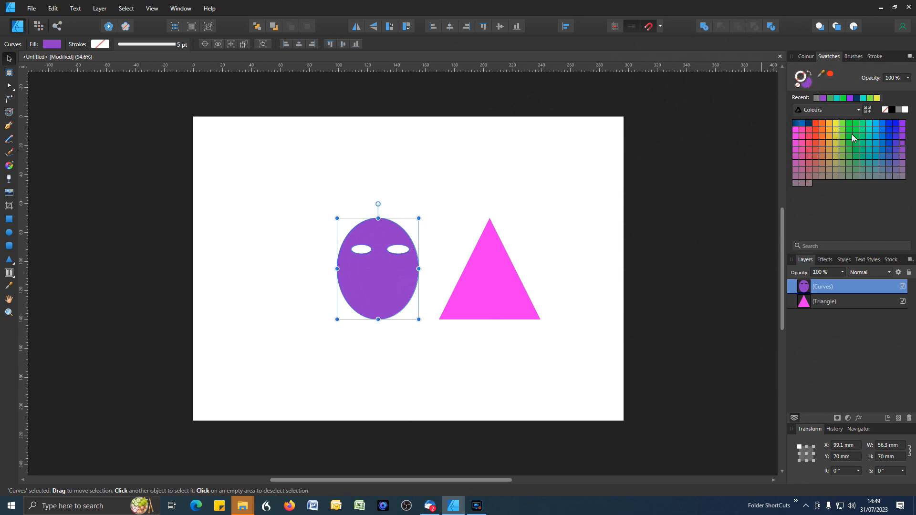
left_click(837, 130)
left_click(874, 56)
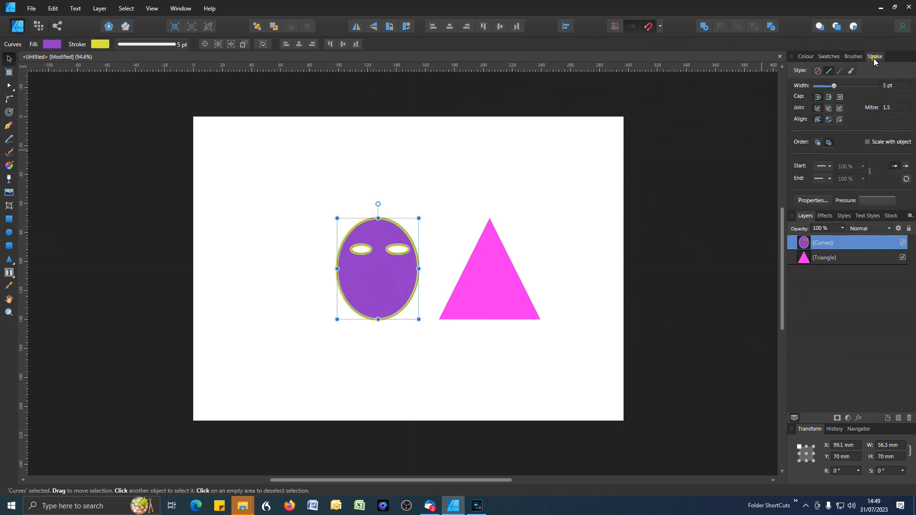
mouse_move(835, 89)
left_mouse_down()
mouse_move(846, 85)
mouse_move(837, 88)
left_mouse_up()
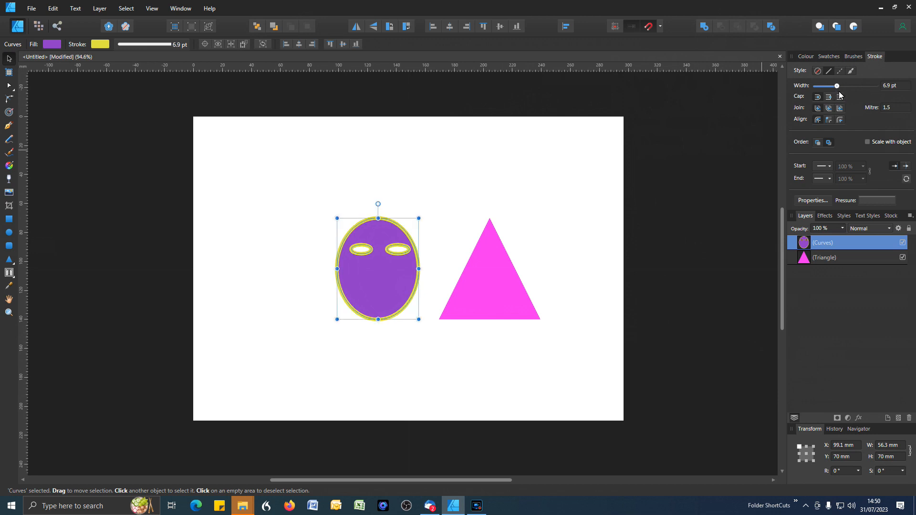
Recolour the mask's stroke turquoise with a hue of 175 on the colour wheel.
left_click(832, 58)
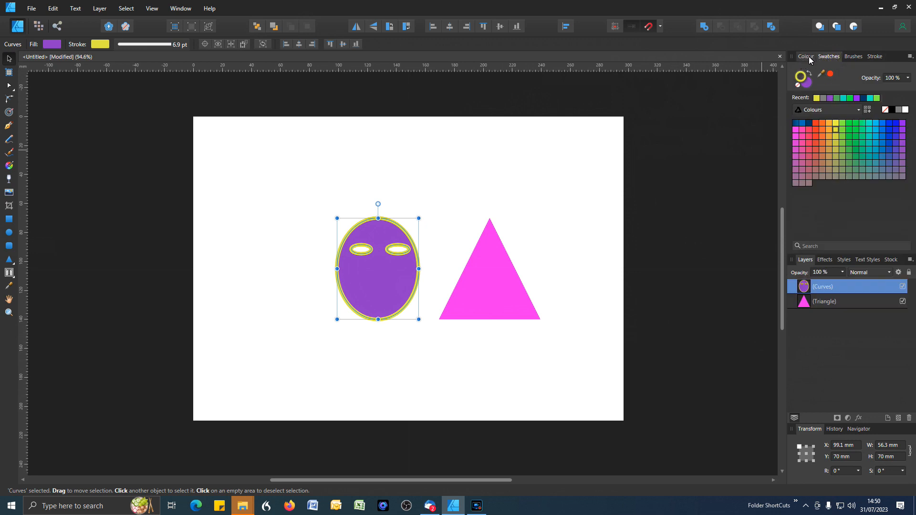
left_click(809, 56)
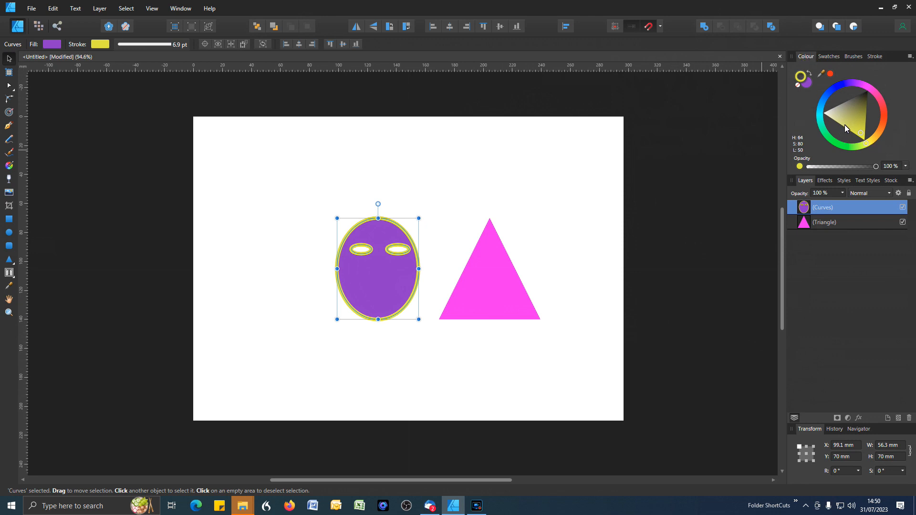
mouse_move(866, 145)
left_mouse_down()
mouse_move(832, 142)
mouse_move(813, 99)
mouse_move(815, 129)
mouse_move(834, 150)
mouse_move(812, 122)
mouse_move(812, 104)
mouse_move(809, 122)
left_mouse_up()
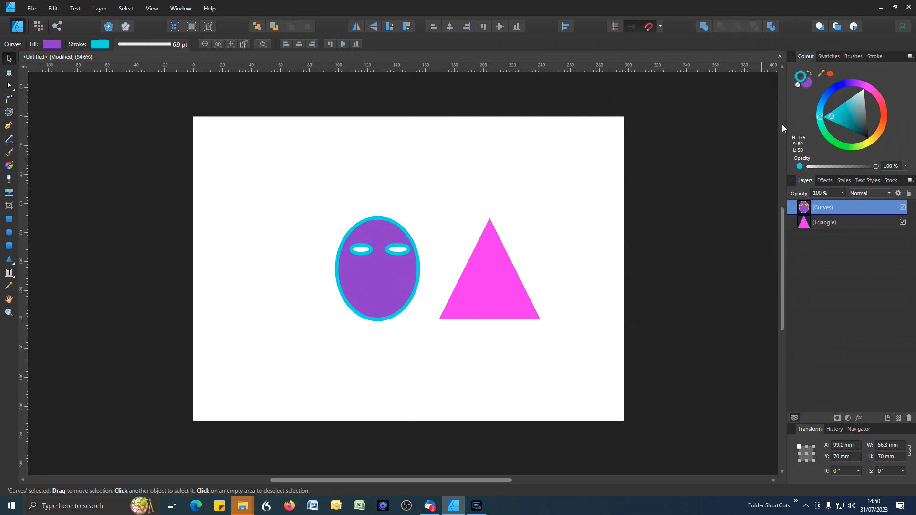
Change the triangle's fill to a muted teal with hue 179, saturation 65 and lightness 46.
left_click(499, 291)
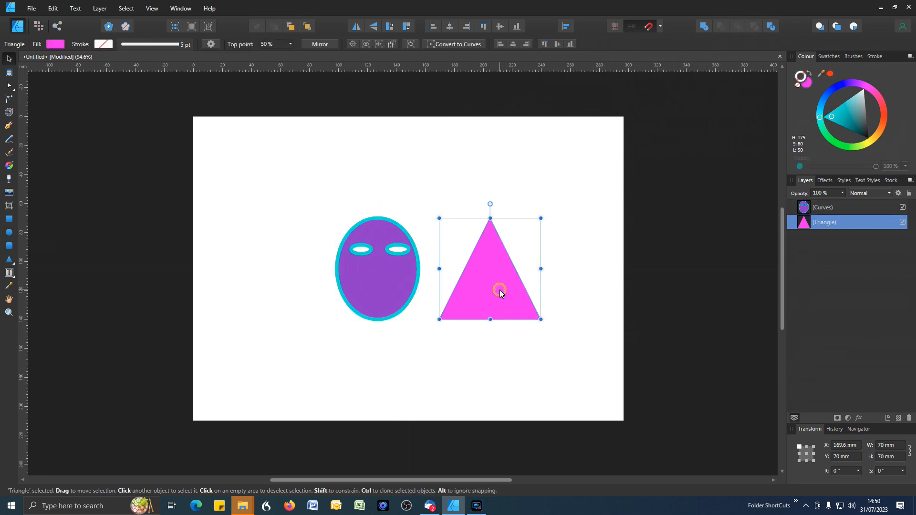
left_click(807, 82)
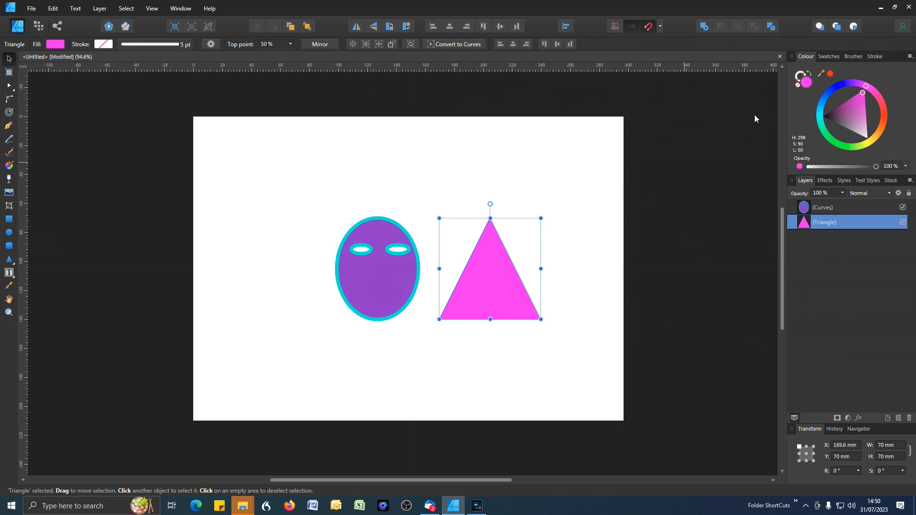
left_click(820, 119)
left_click_drag(815, 119, 813, 117)
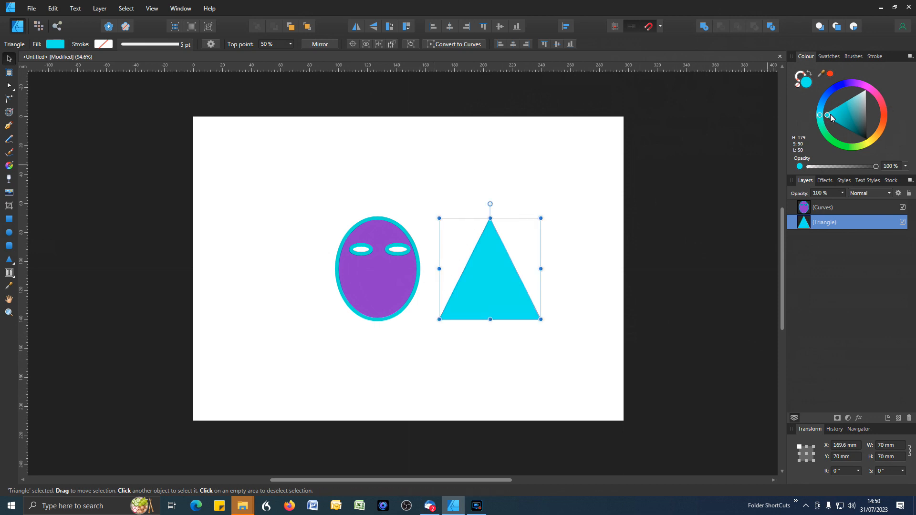
mouse_move(827, 115)
left_mouse_down()
mouse_move(864, 92)
mouse_move(820, 109)
mouse_move(877, 148)
mouse_move(840, 115)
mouse_move(854, 109)
mouse_move(852, 119)
mouse_move(842, 114)
mouse_move(856, 105)
mouse_move(855, 122)
mouse_move(835, 115)
mouse_move(849, 123)
mouse_move(836, 113)
mouse_move(855, 99)
mouse_move(841, 114)
mouse_move(854, 127)
mouse_move(839, 121)
mouse_move(850, 111)
mouse_move(848, 123)
mouse_move(840, 123)
mouse_move(847, 112)
mouse_move(841, 117)
left_mouse_up()
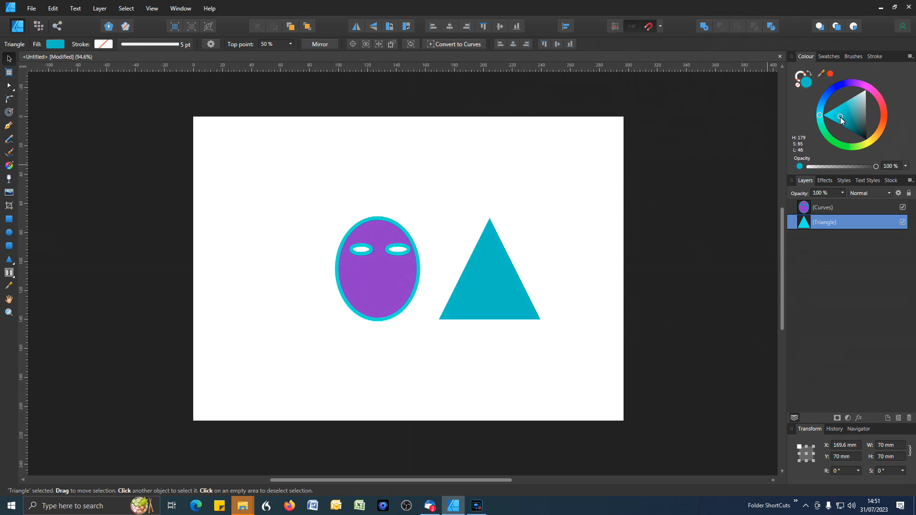
left_click_drag(841, 120, 840, 122)
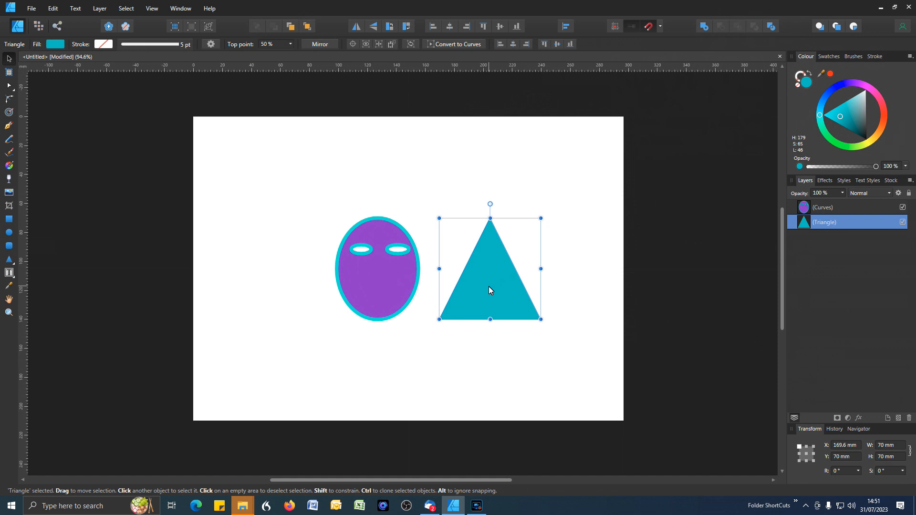
Delete the mask and the triangle, and draw a large rectangle about 235 by 146 mm on the page.
left_click_drag(285, 180, 625, 395)
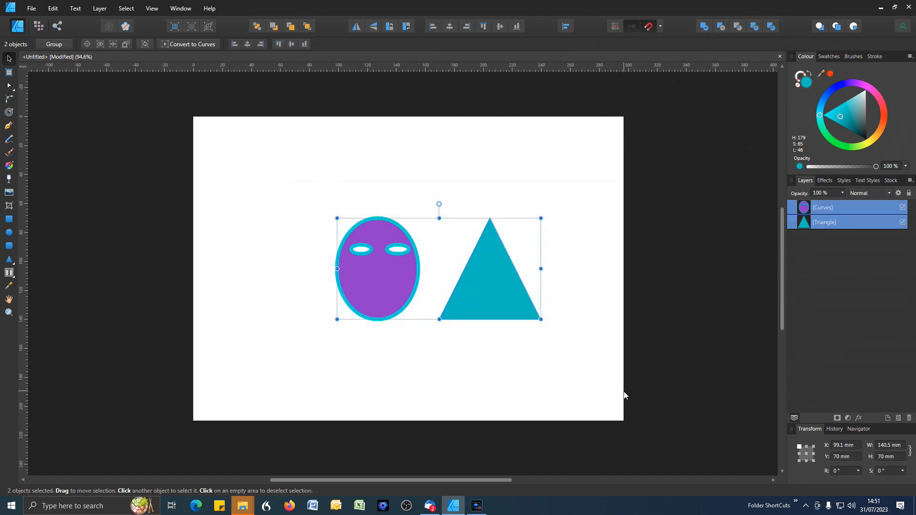
key("Delete")
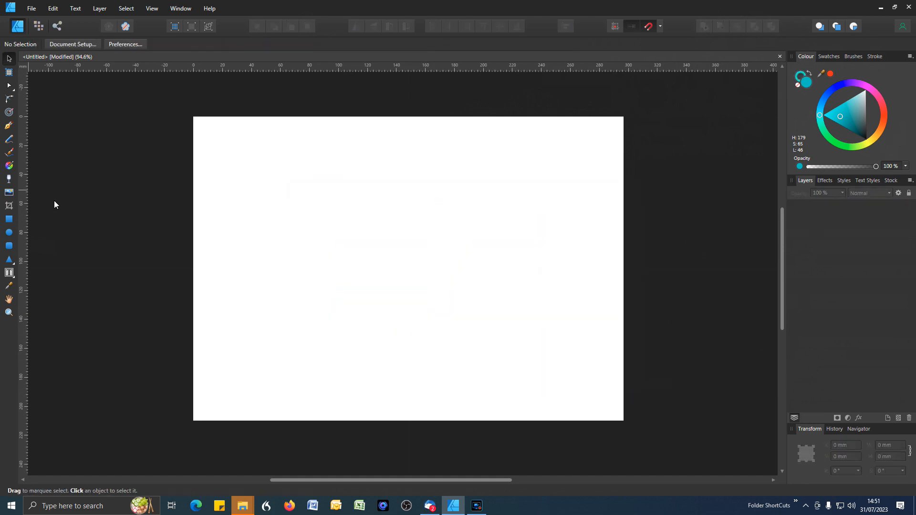
left_click(9, 219)
left_click_drag(257, 169, 600, 383)
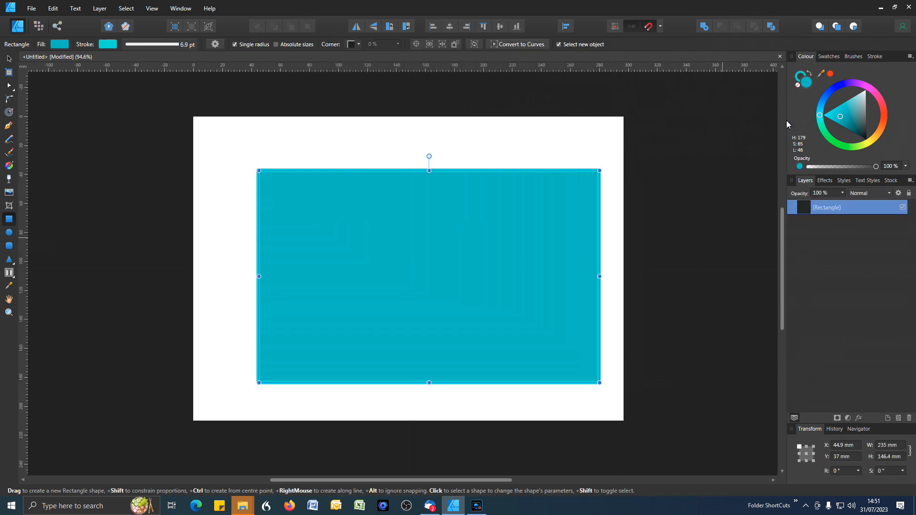
Remove the rectangle's stroke and centre the rectangle horizontally and vertically on the page.
left_click(801, 73)
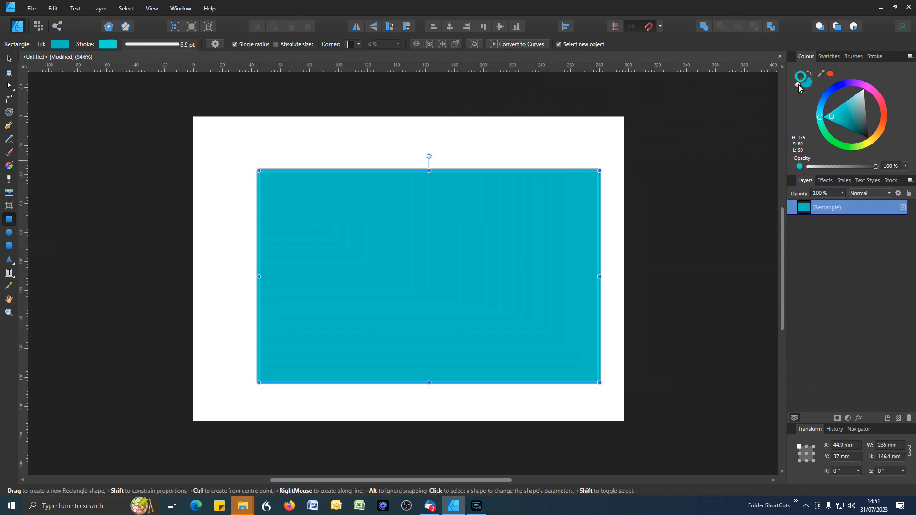
left_click(799, 86)
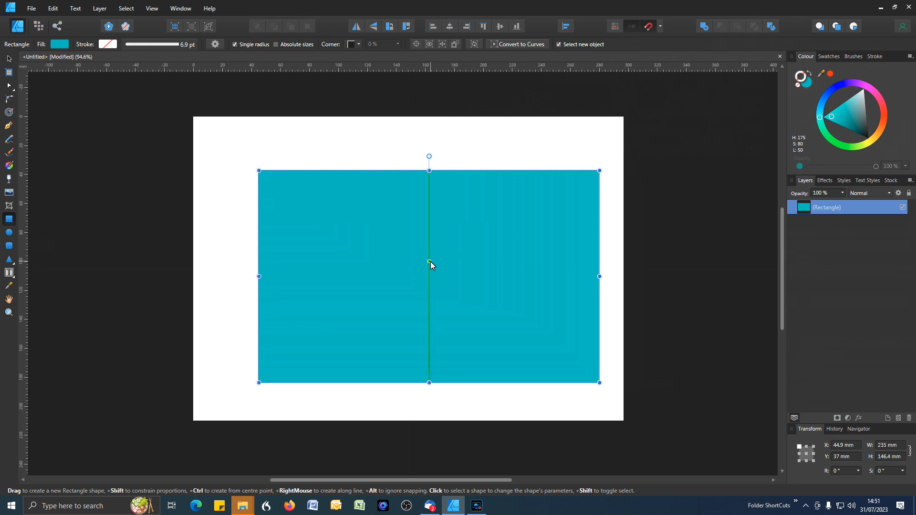
left_click(450, 26)
left_click(500, 26)
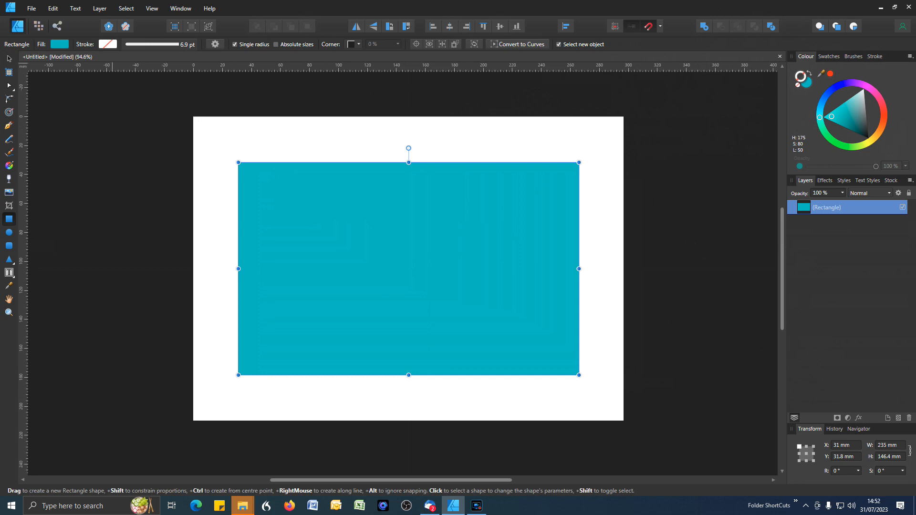
Apply a linear gradient fill to the rectangle, running diagonally from its lower-left corner to its upper-right corner.
left_click(9, 166)
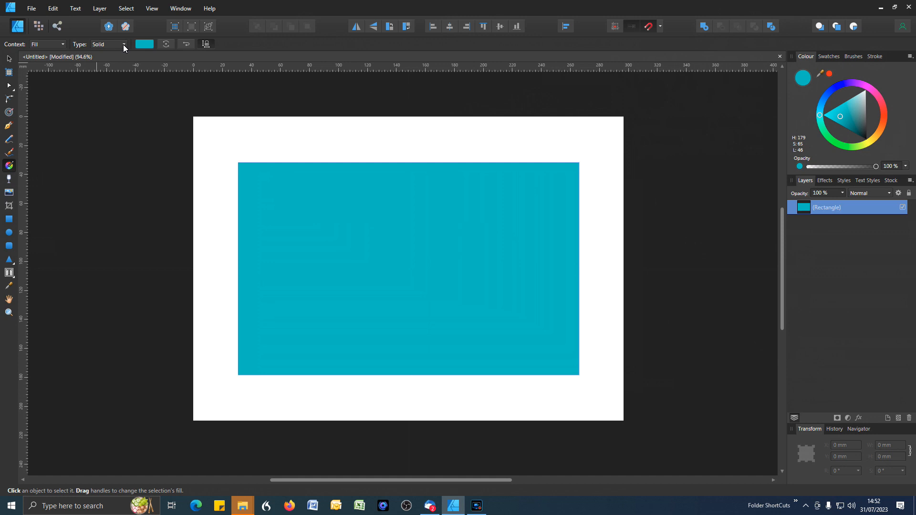
left_click(125, 44)
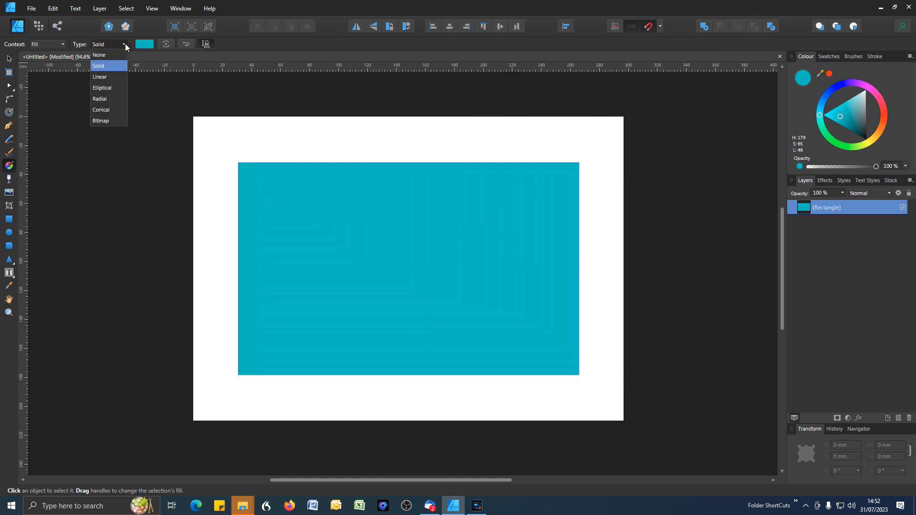
left_click(110, 79)
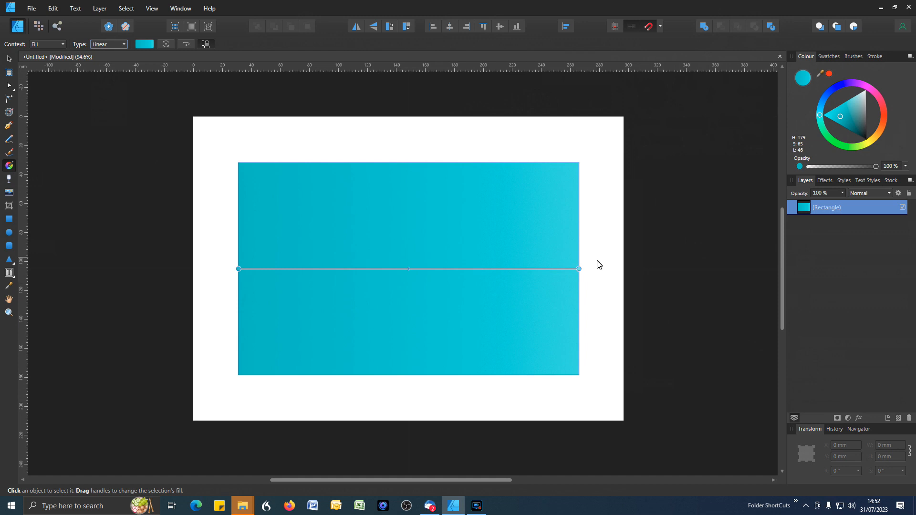
left_click_drag(579, 269, 579, 164)
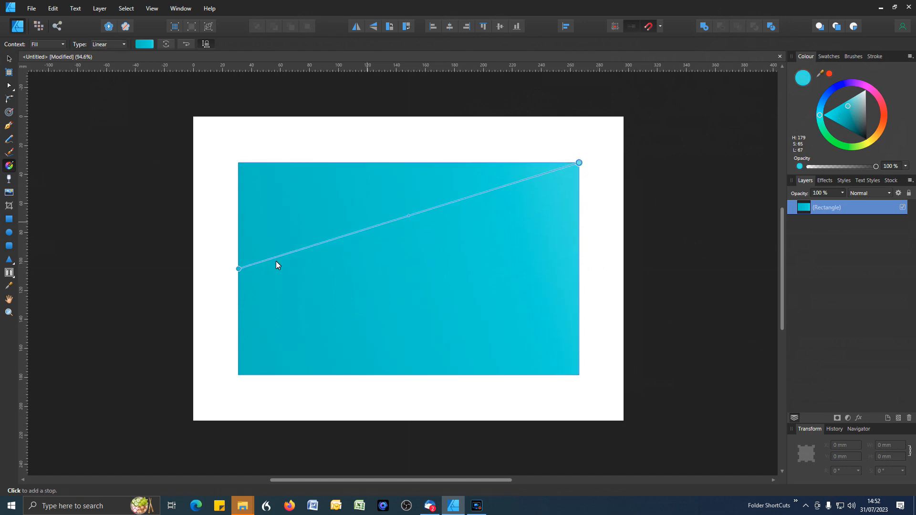
left_click_drag(237, 270, 240, 376)
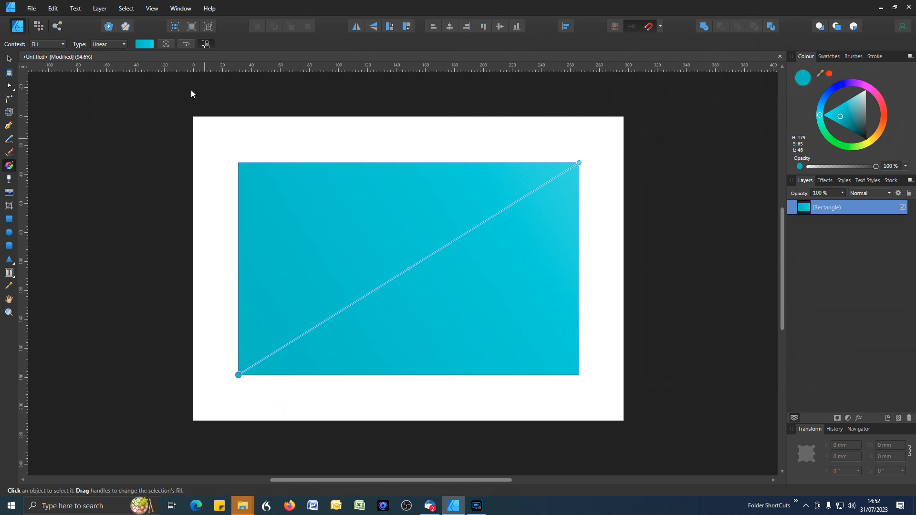
Set the gradient's start stop to a light salmon red with hue 359, saturation 100 and lightness 75.
left_click(144, 44)
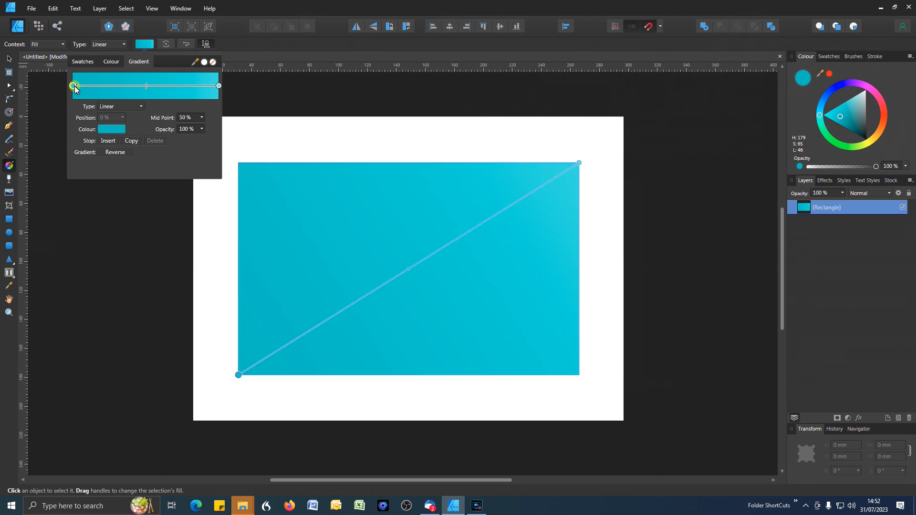
left_click(111, 128)
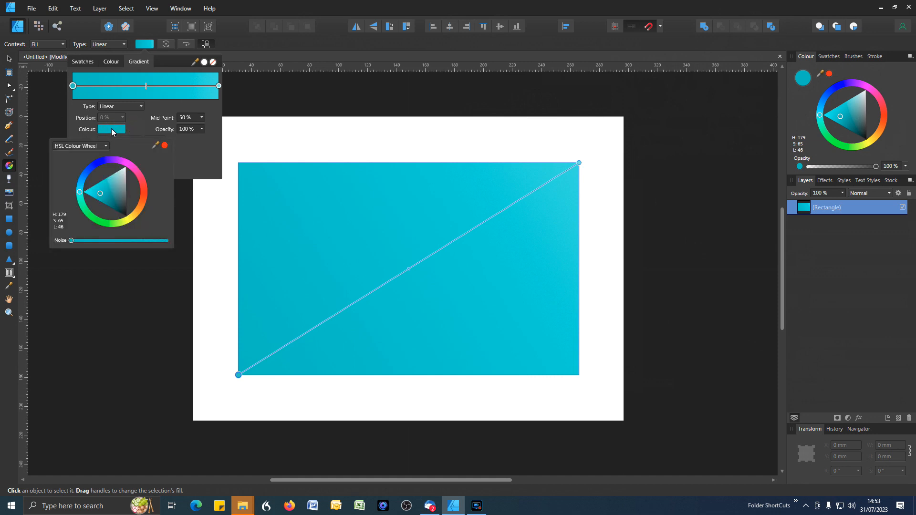
left_click(142, 191)
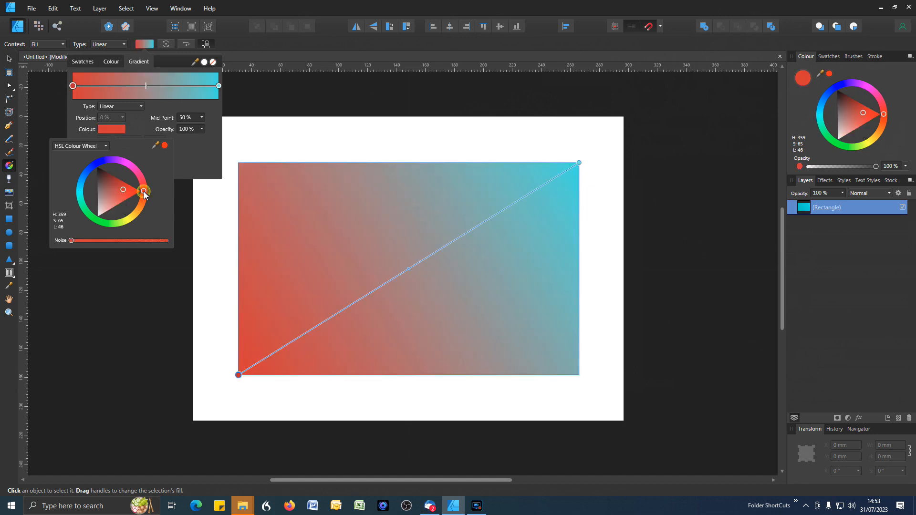
left_click_drag(122, 193, 124, 216)
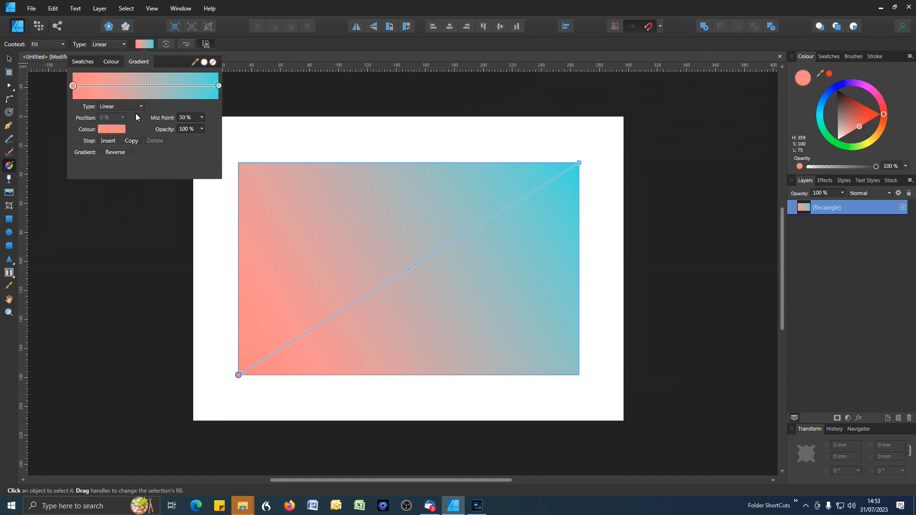
Add a gradient stop at 31% with the mid point after it at 51%, coloured orange with hue 35 and lightness 59.
left_click(118, 86)
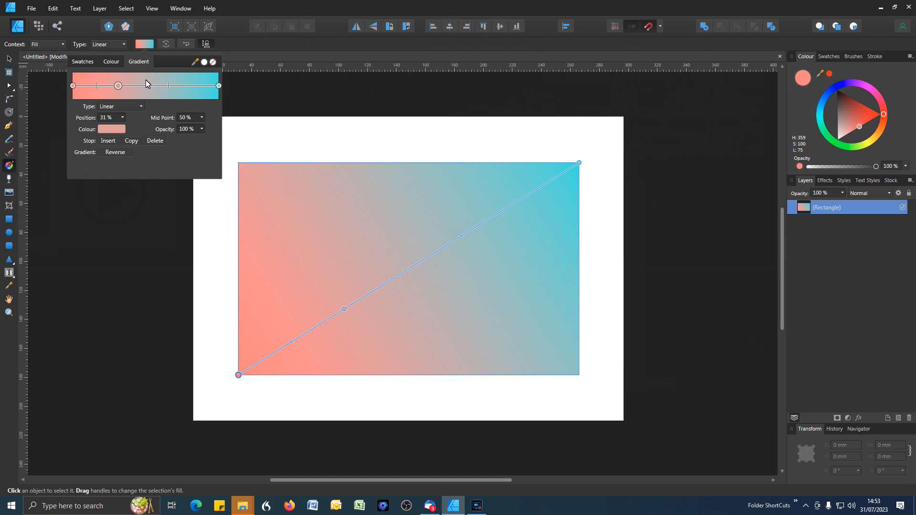
mouse_move(169, 86)
left_mouse_down()
mouse_move(216, 91)
mouse_move(98, 87)
mouse_move(170, 91)
left_mouse_up()
left_click(118, 130)
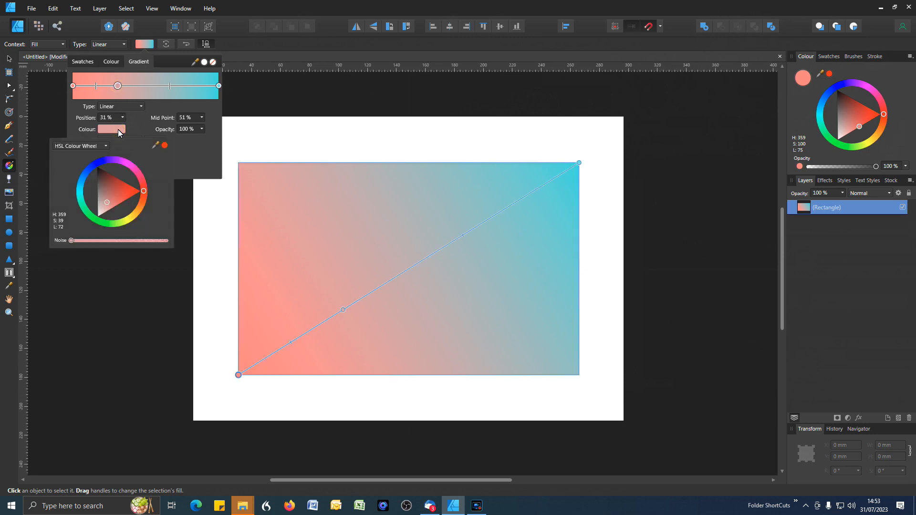
left_click(137, 213)
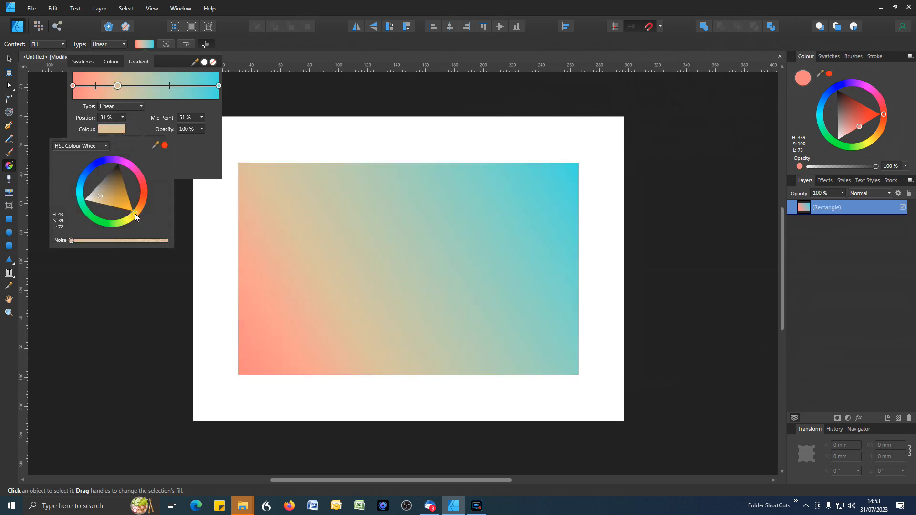
left_click_drag(137, 213, 114, 199)
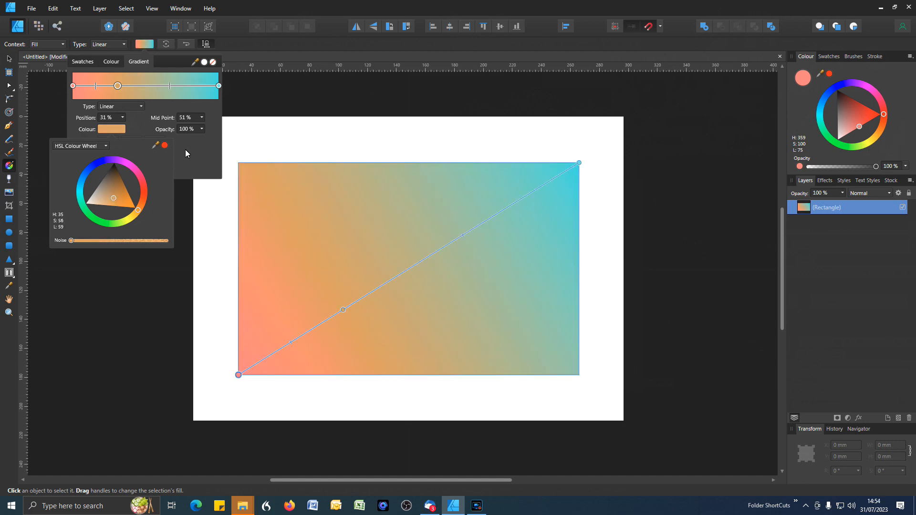
left_click(192, 161)
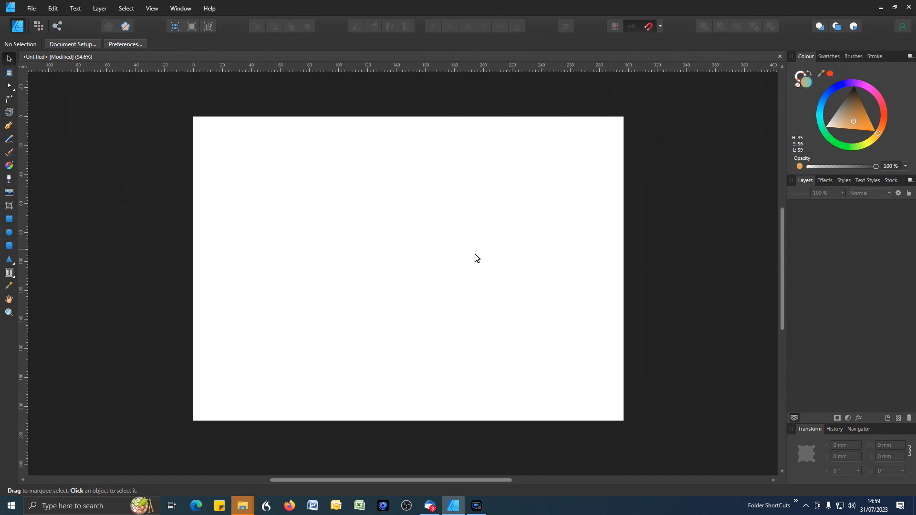
Draw a closed, straight-sided five-point shape about 121 by 78 mm near the middle of the page with the Pen tool.
left_click(10, 128)
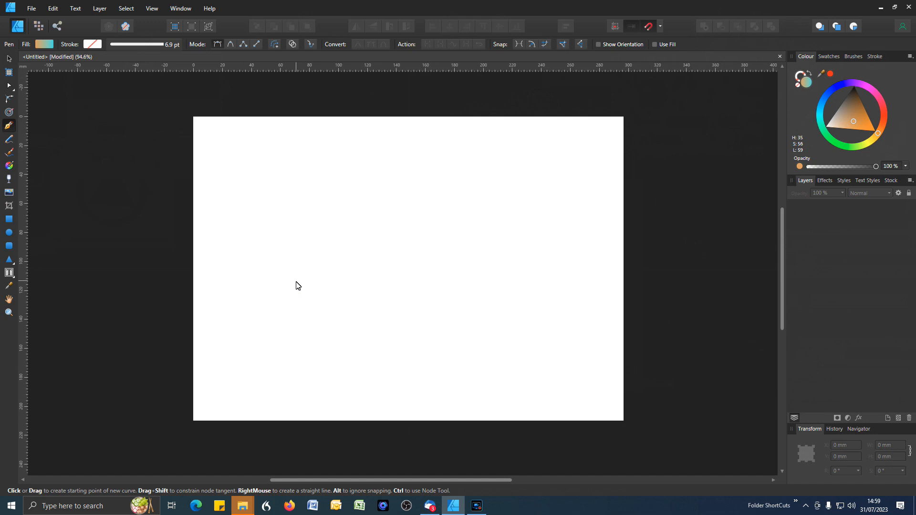
left_click(296, 281)
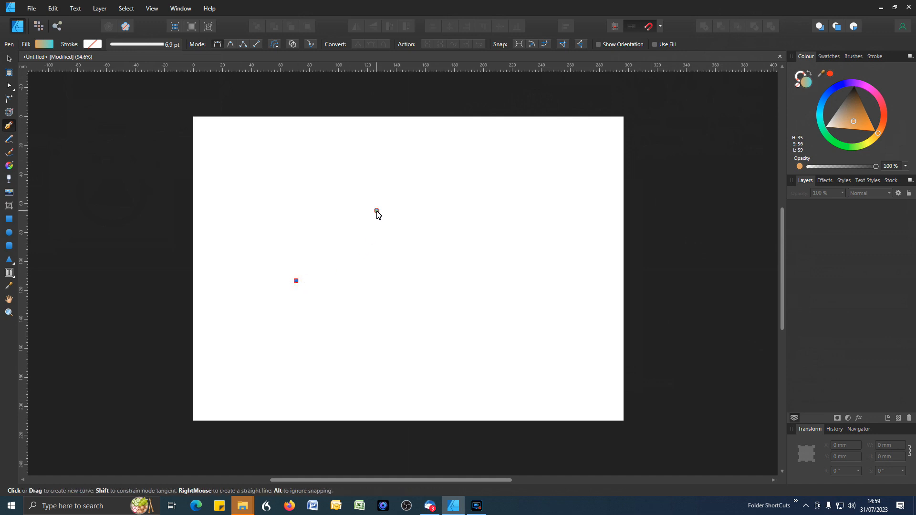
left_click(376, 210)
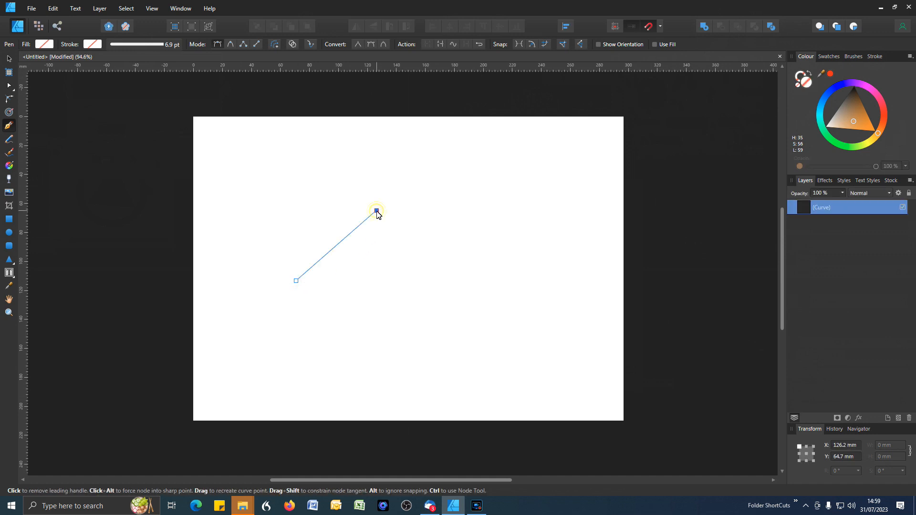
left_click(472, 223)
left_click(425, 308)
left_click(354, 323)
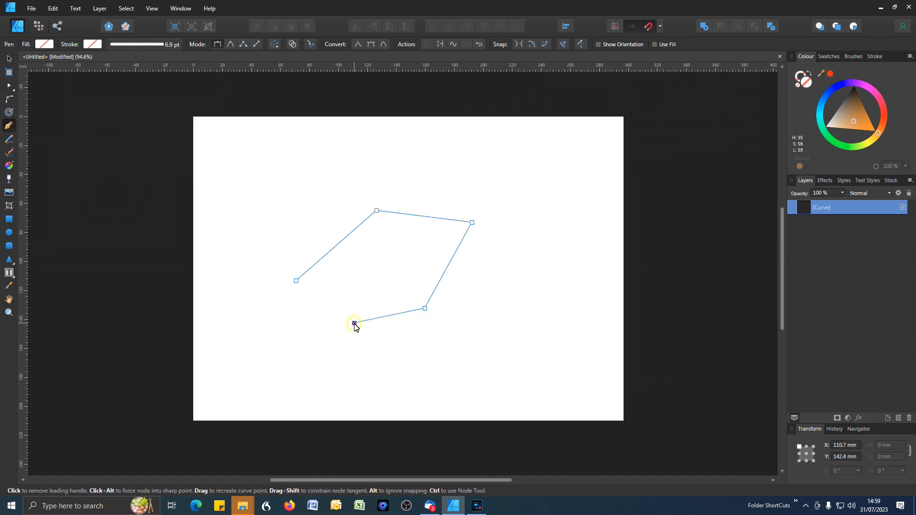
left_click(297, 281)
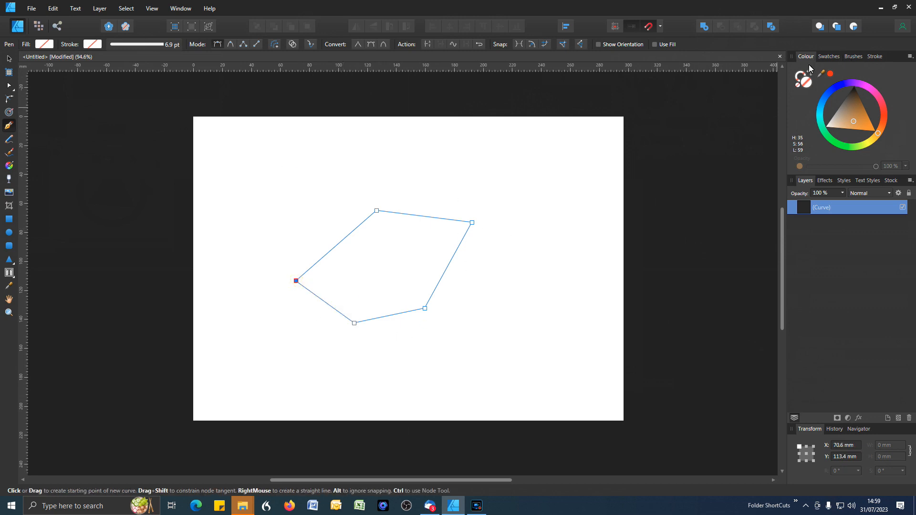
Try a coral red fill with hue 1 on the five-sided shape, and delete the shape.
left_click(883, 115)
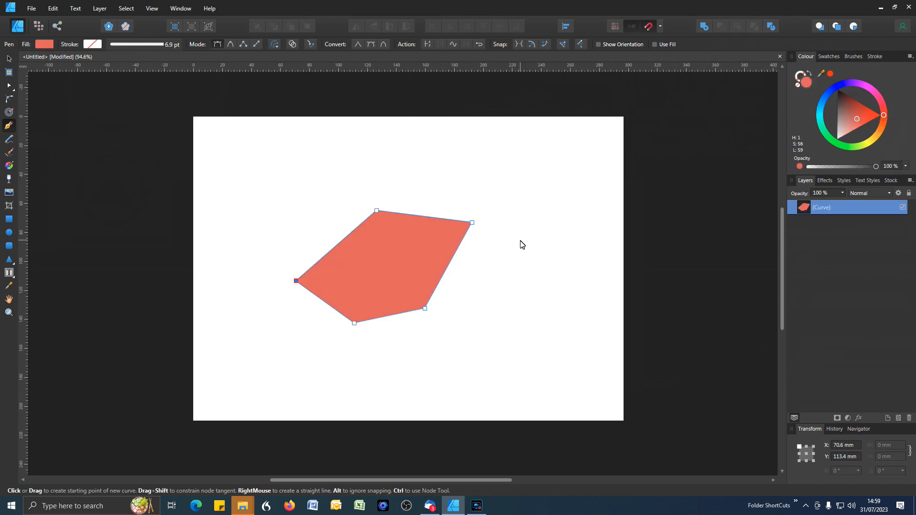
key("ctrl")
key("ctrl+z")
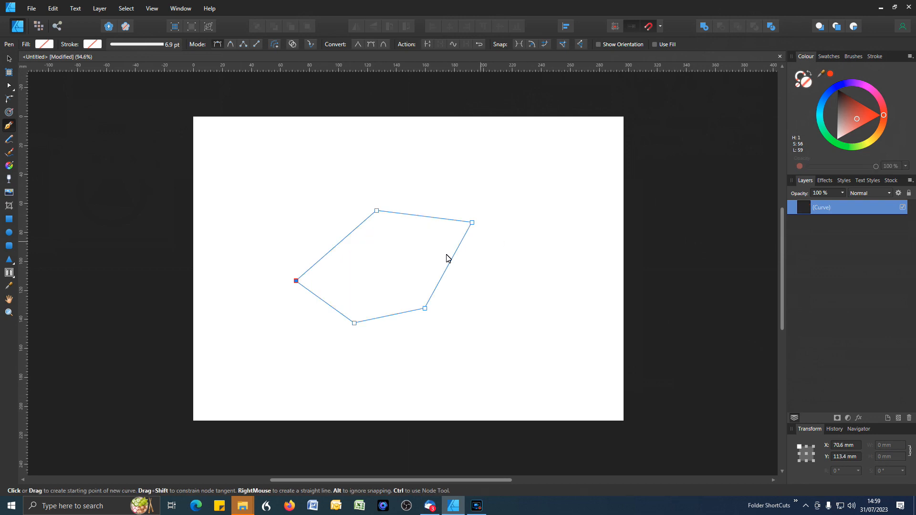
left_click(9, 59)
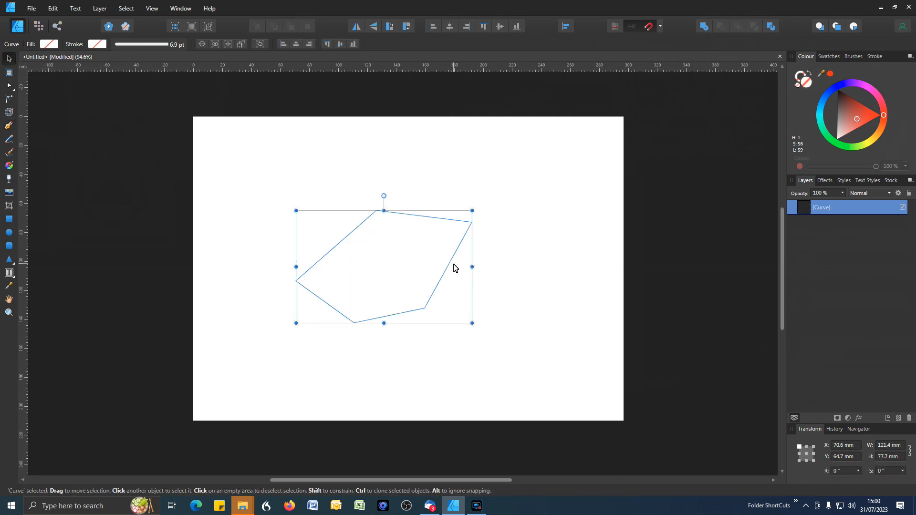
key("Delete")
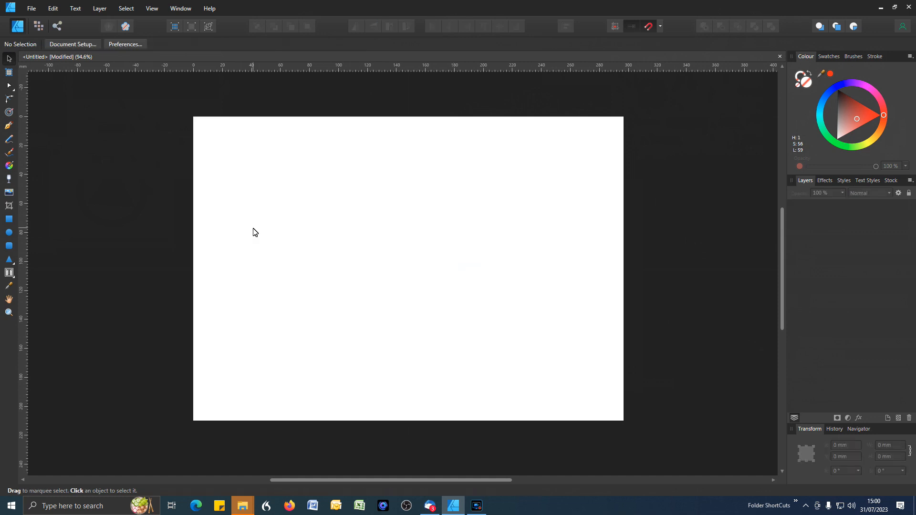
Draw an open nine-node wave about 203 by 52 mm across the page with the Pen tool and smooth it into a flowing curve.
left_click(10, 125)
left_click(260, 255)
left_click(299, 227)
left_click(346, 220)
left_click(382, 242)
left_click(413, 268)
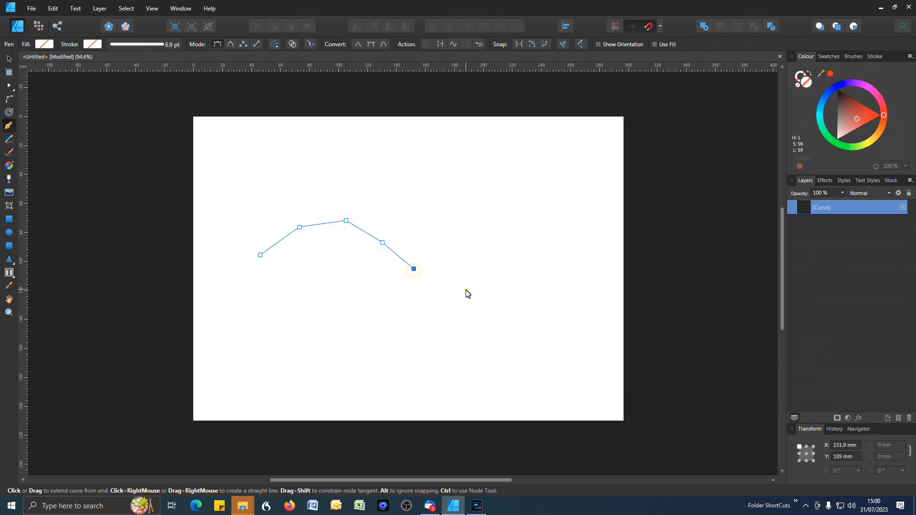
left_click(466, 289)
left_click(500, 268)
left_click(530, 233)
left_click(555, 214)
left_click(453, 46)
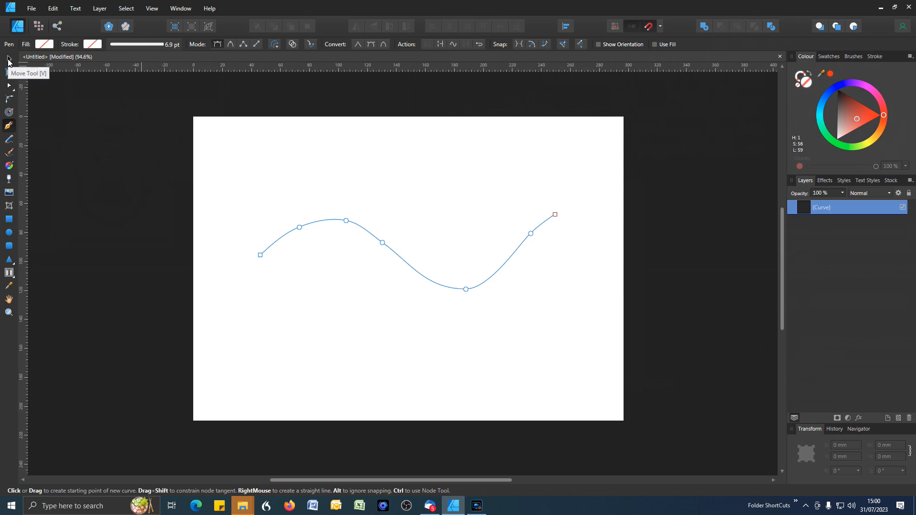
Resize the smoothed curve, stretching it upward to a height of about 61.5 mm and adjusting its width.
left_click(8, 60)
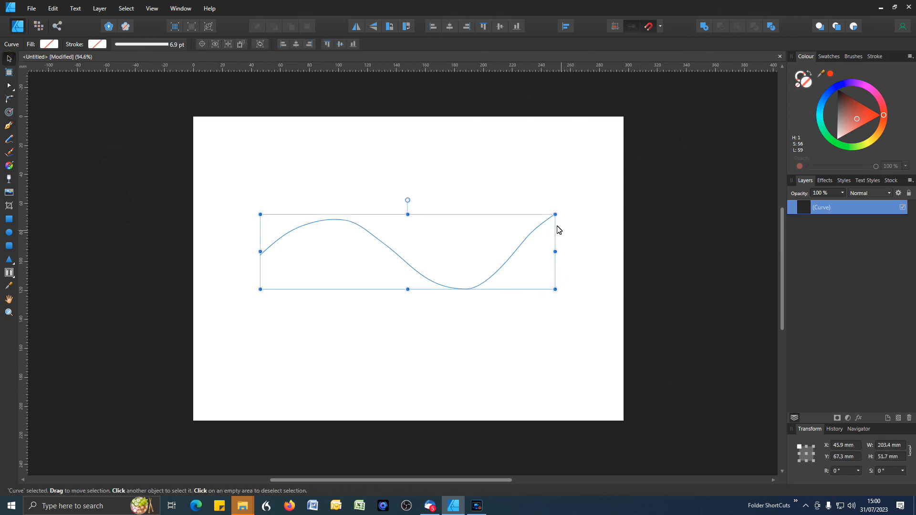
mouse_move(409, 216)
left_mouse_down()
mouse_move(411, 147)
mouse_move(411, 237)
mouse_move(421, 167)
mouse_move(418, 203)
left_mouse_up()
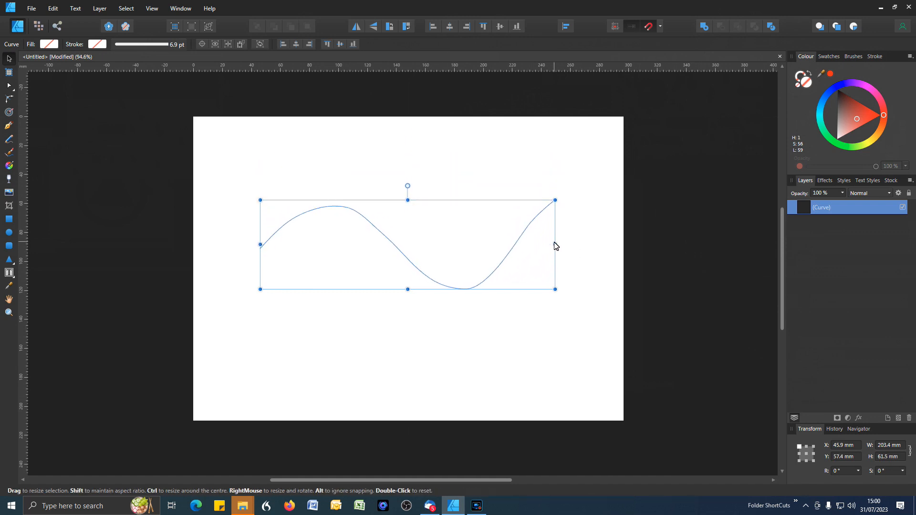
left_click_drag(560, 247, 539, 266)
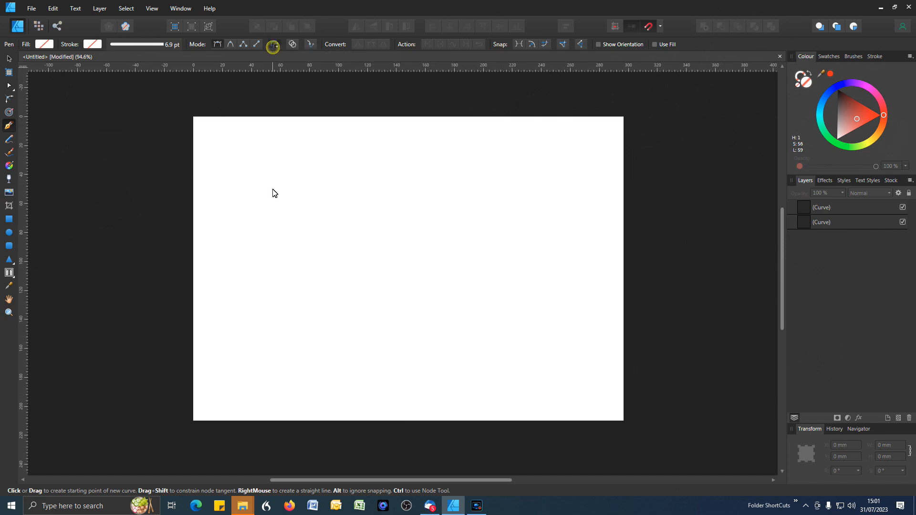
Draw the upper side of a freeform outline with the Pen tool, mixing straight segments and large curves across the page.
left_click_drag(266, 222, 273, 215)
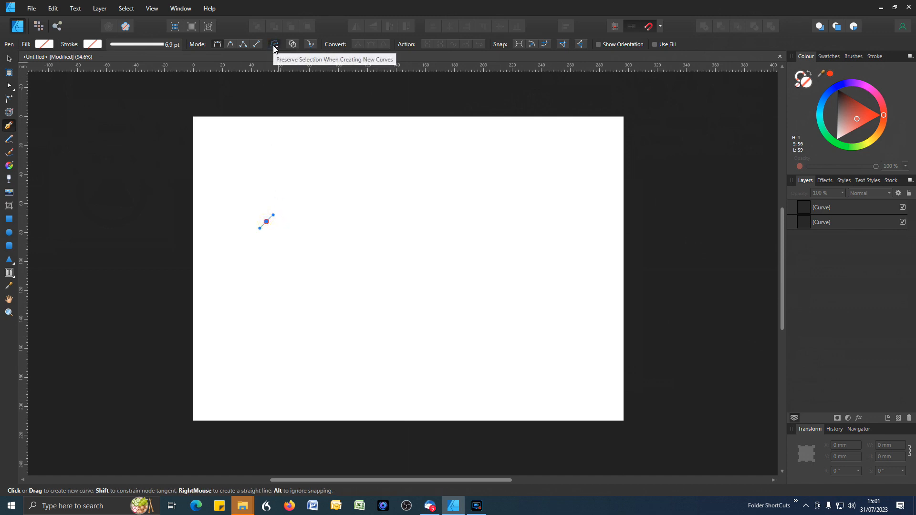
left_click(275, 45)
left_click(275, 249)
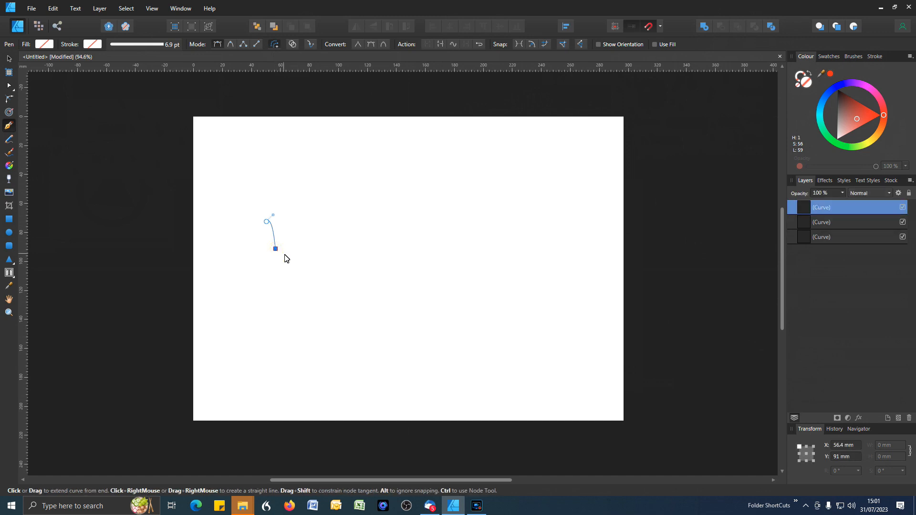
left_click(302, 268)
left_click(348, 268)
left_click_drag(366, 264, 537, 220)
left_click_drag(545, 184, 572, 220)
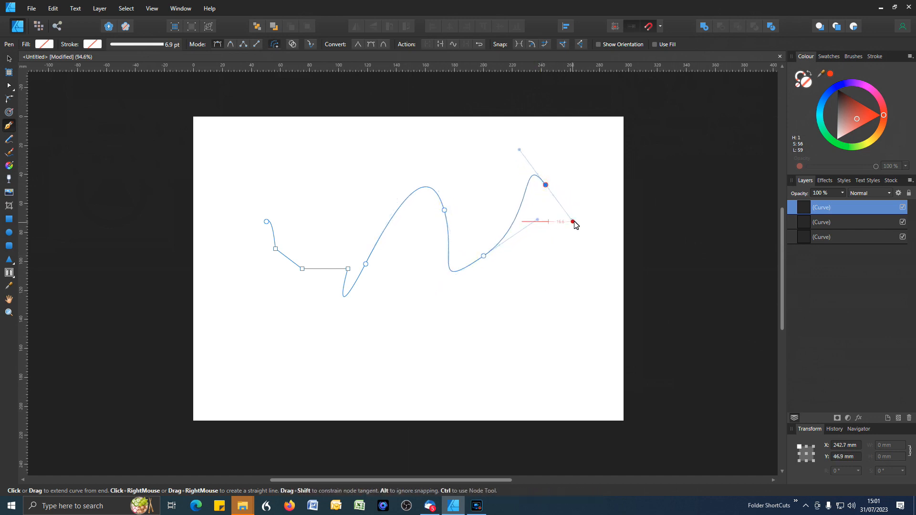
Continue the freeform outline back along its lower side and close it at the starting node, about 247 by 123 mm overall.
left_click_drag(569, 253, 554, 307)
left_click_drag(478, 325, 358, 319)
left_click_drag(327, 346, 296, 303)
left_click_drag(317, 289, 272, 279)
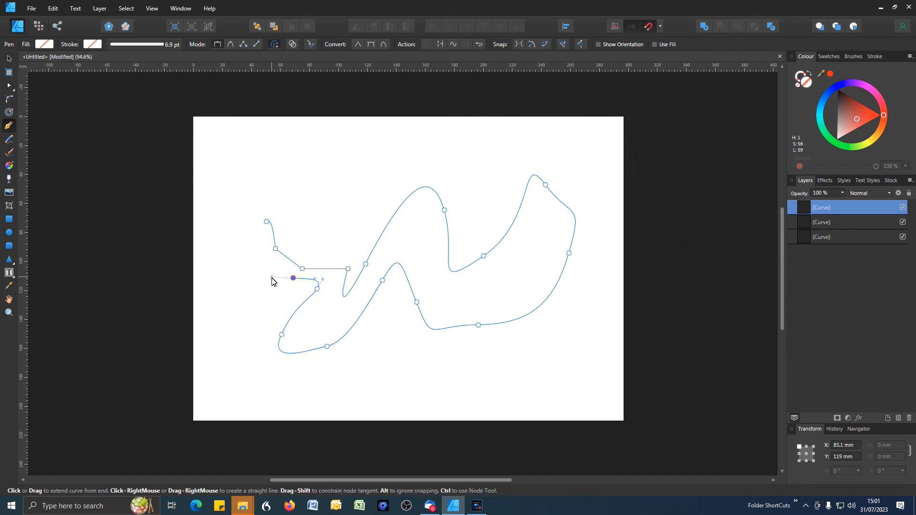
left_click(237, 269)
left_click_drag(227, 233, 268, 200)
left_click(283, 216)
left_click(266, 222)
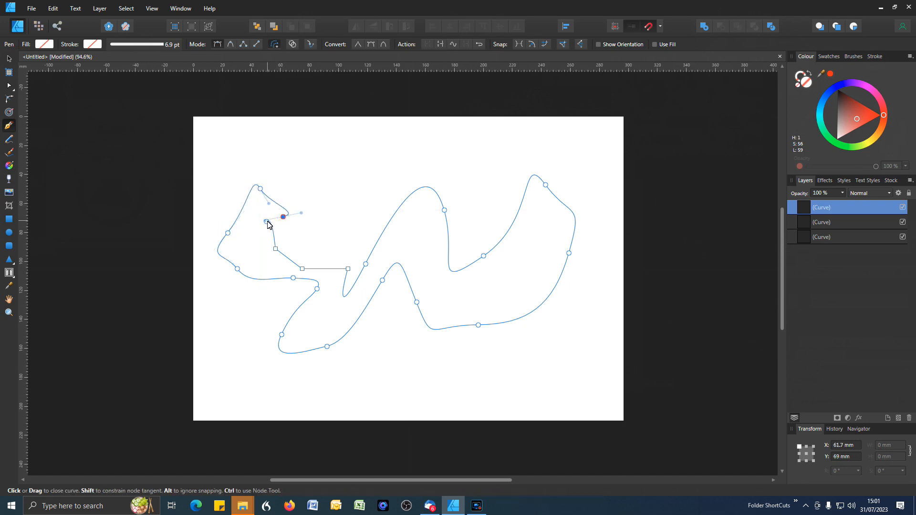
Shift the closed freeform outline slightly, and clear it and the remaining curves from the page.
left_click(9, 58)
mouse_move(358, 276)
left_mouse_down()
mouse_move(374, 249)
mouse_move(367, 266)
mouse_move(327, 257)
mouse_move(356, 259)
mouse_move(372, 280)
left_mouse_up()
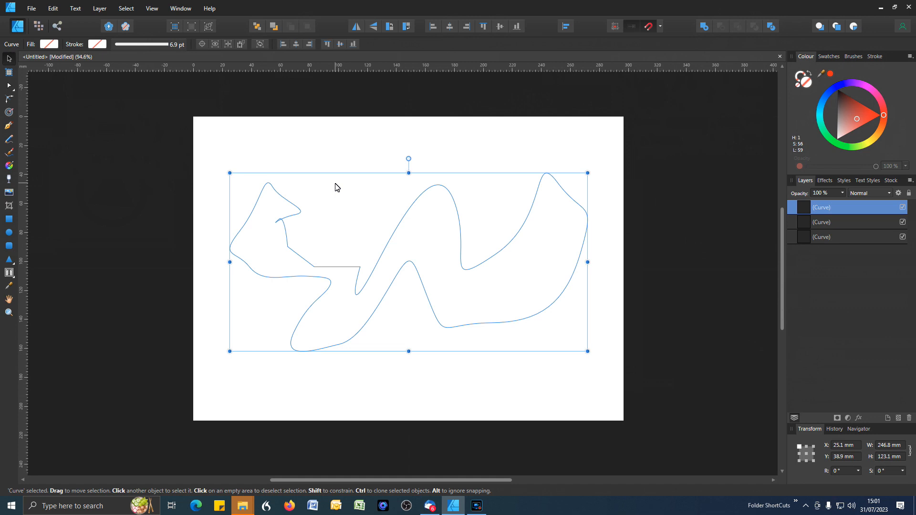
key("Delete")
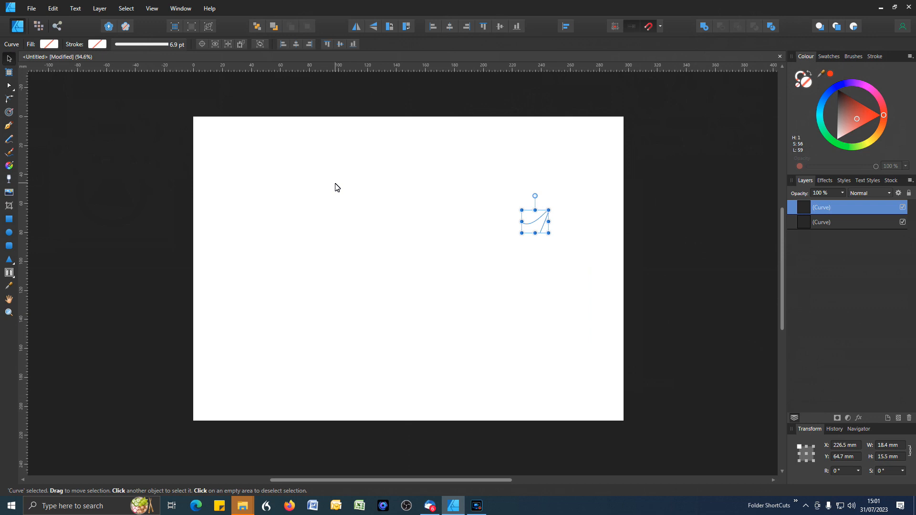
key("ctrl+z")
key("ctrl+z")
key("ctrl+z")
key("ctrl+z")
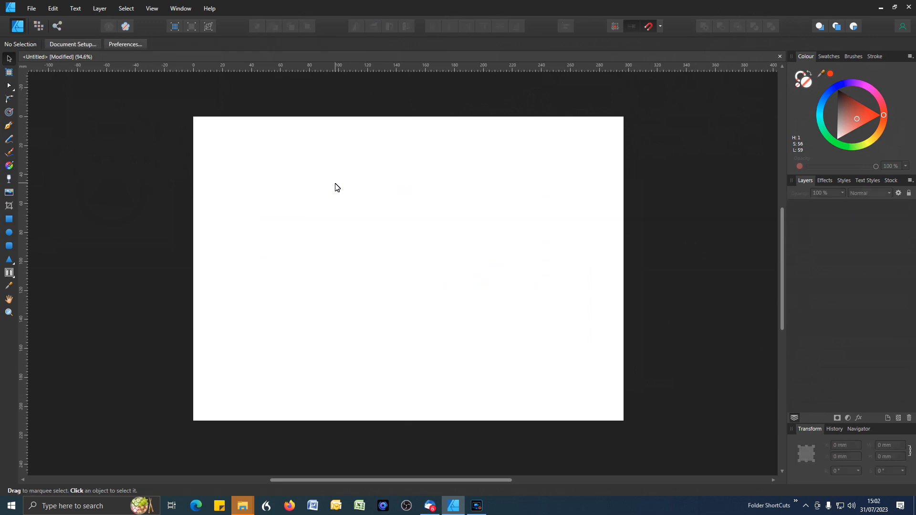
Set up the Pencil tool with a black stroke, a width of 20.5 pt and the controller set to None.
left_click(9, 141)
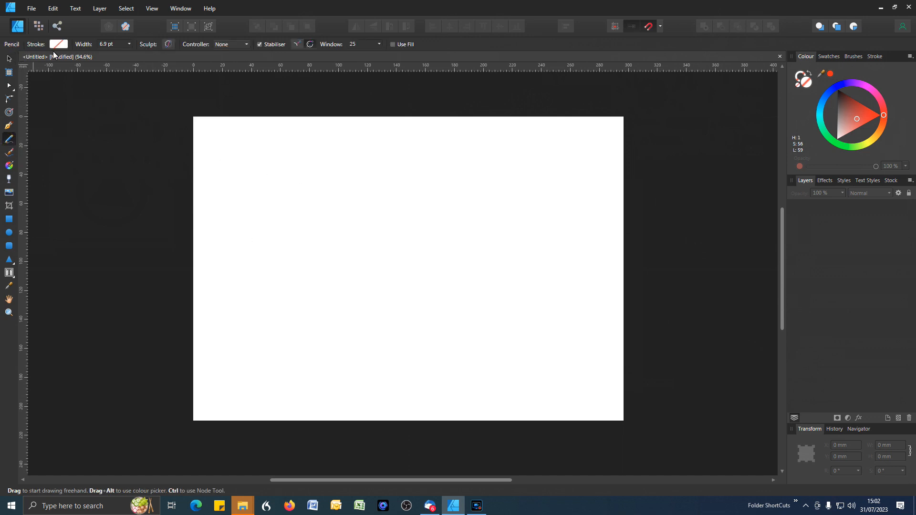
left_click(129, 44)
left_click(246, 44)
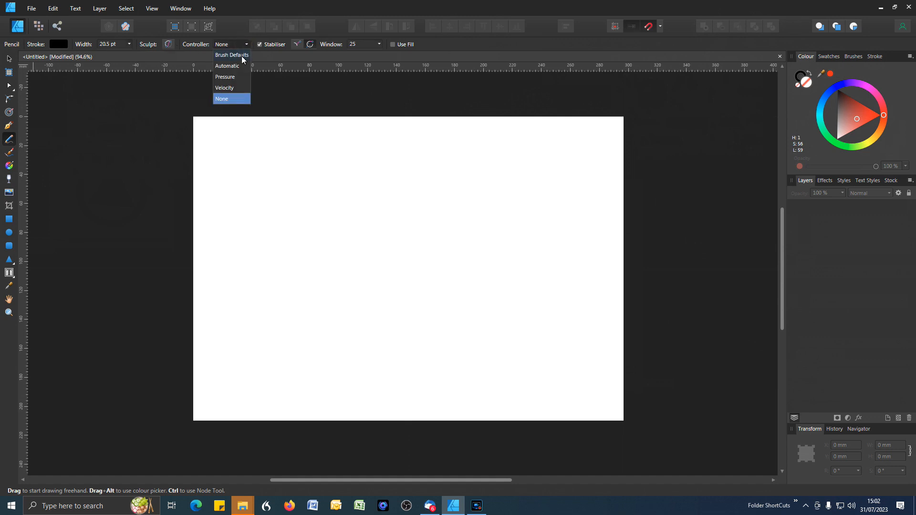
left_click(237, 102)
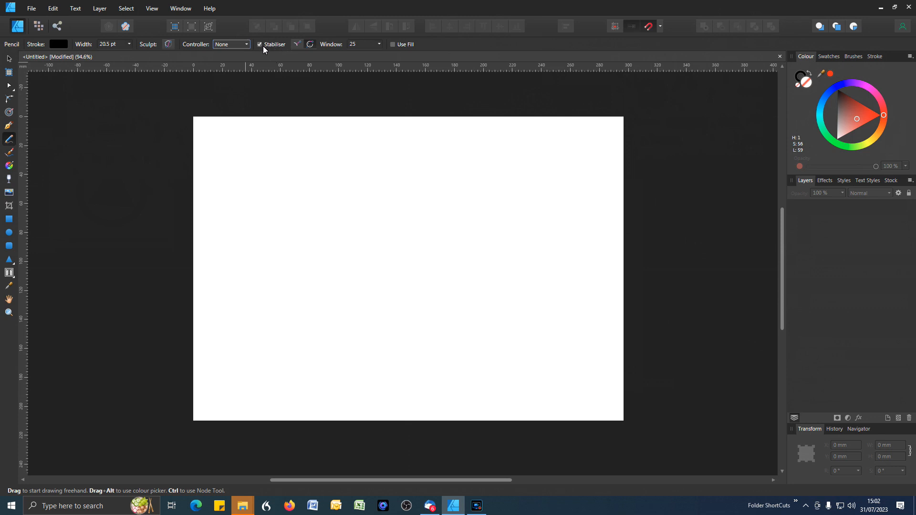
Draw a freehand wavy line across the page with the stabiliser off, and set its width to 6 pt.
left_click(259, 45)
mouse_move(247, 233)
left_mouse_down()
mouse_move(374, 203)
mouse_move(411, 235)
mouse_move(439, 239)
mouse_move(509, 203)
mouse_move(533, 206)
mouse_move(563, 250)
mouse_move(587, 265)
mouse_move(614, 256)
left_mouse_up()
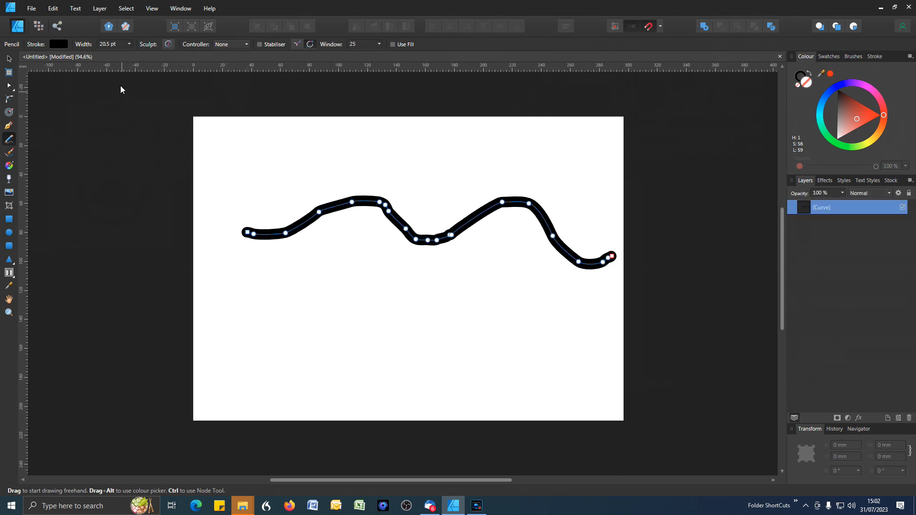
left_click(128, 44)
left_click_drag(129, 54, 118, 58)
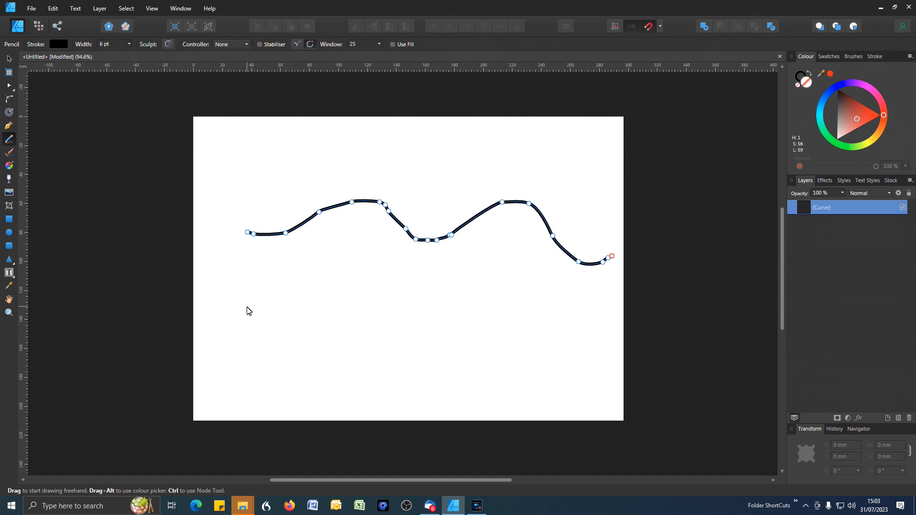
Turn on the stabiliser and draw a second freehand wavy line across the page below the first one.
mouse_move(246, 308)
left_mouse_down()
mouse_move(280, 305)
mouse_move(341, 276)
left_mouse_up()
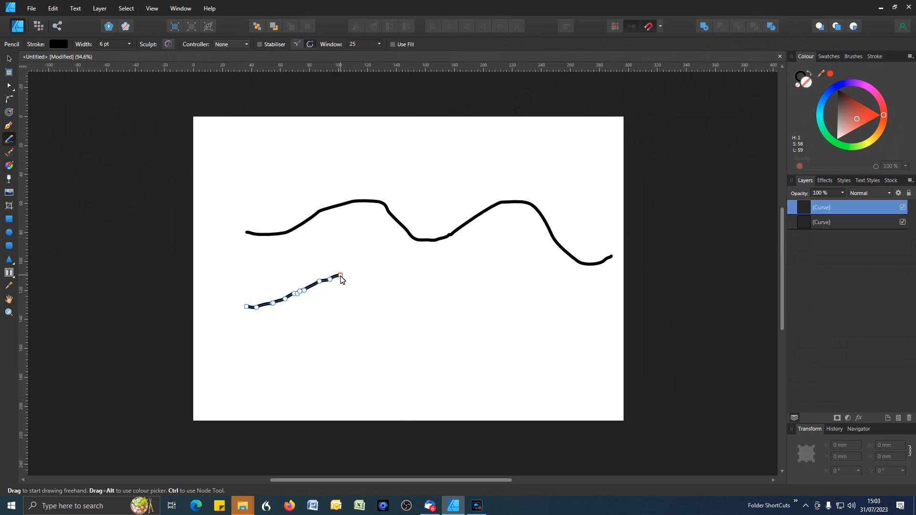
key("ctrl+z")
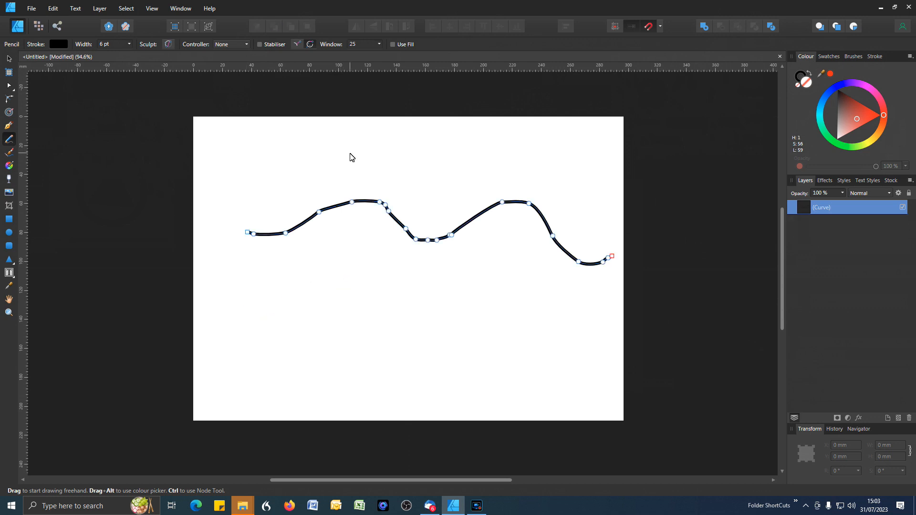
left_click(259, 45)
mouse_move(248, 307)
left_mouse_down()
mouse_move(313, 282)
mouse_move(351, 317)
mouse_move(434, 297)
mouse_move(479, 332)
mouse_move(513, 338)
mouse_move(587, 308)
mouse_move(628, 334)
left_mouse_up()
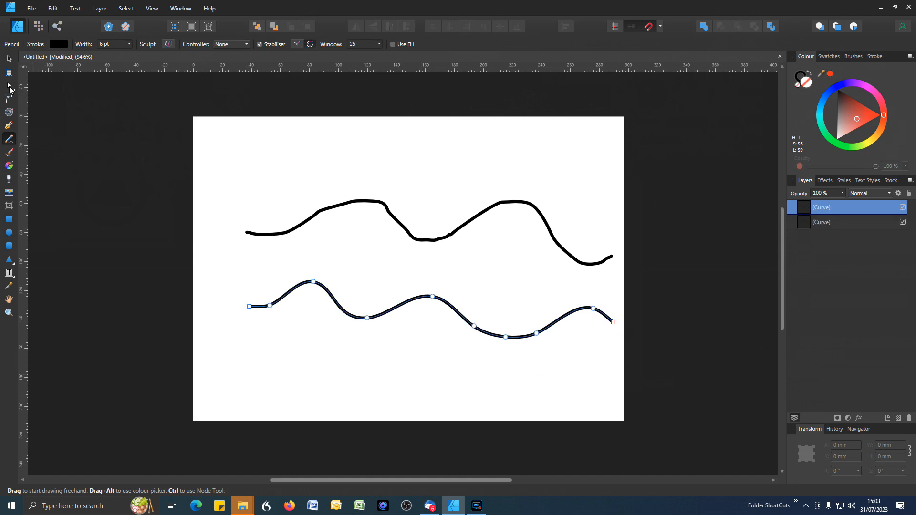
Move the lower wavy line up so it sits just beneath the first one.
left_click(9, 61)
left_click_drag(376, 300, 372, 269)
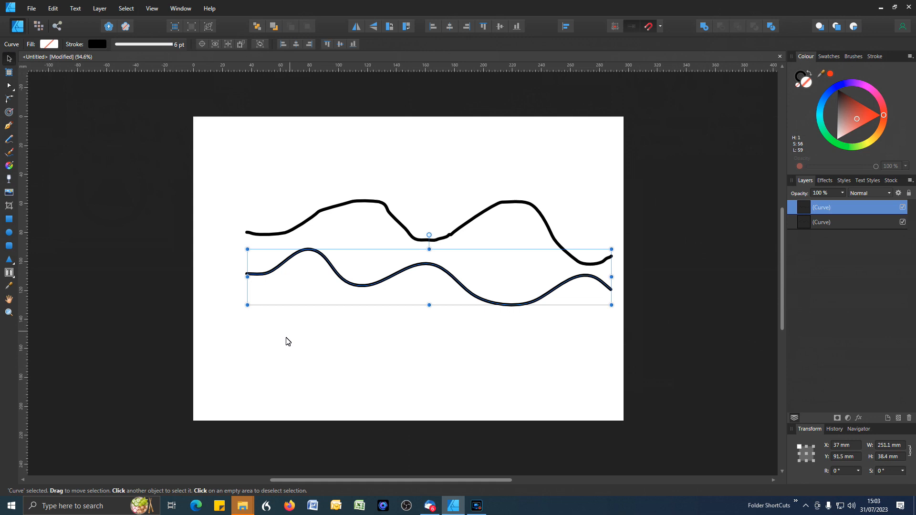
Set the Pencil stabiliser window to 44 and draw a long looping freehand line across most of the page.
left_click(9, 139)
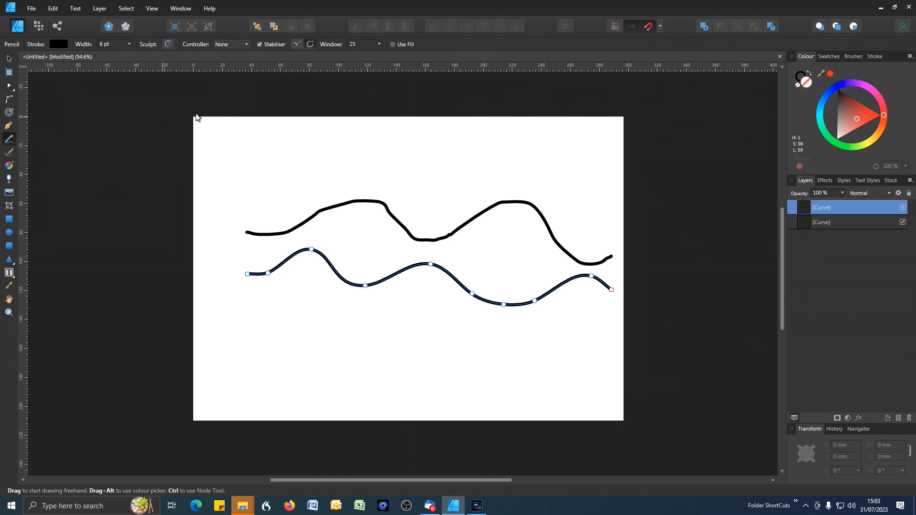
left_click(379, 44)
left_click_drag(378, 54, 391, 55)
mouse_move(246, 337)
left_mouse_down()
mouse_move(319, 318)
mouse_move(369, 347)
mouse_move(457, 332)
mouse_move(508, 352)
mouse_move(553, 338)
mouse_move(572, 364)
mouse_move(557, 392)
mouse_move(524, 404)
mouse_move(488, 400)
mouse_move(427, 364)
mouse_move(379, 359)
mouse_move(298, 393)
mouse_move(233, 395)
mouse_move(215, 374)
mouse_move(206, 329)
mouse_move(233, 321)
mouse_move(286, 378)
mouse_move(321, 393)
mouse_move(380, 390)
left_mouse_up()
mouse_move(415, 325)
left_mouse_down()
mouse_move(382, 293)
mouse_move(332, 284)
mouse_move(311, 333)
mouse_move(363, 374)
mouse_move(475, 361)
mouse_move(539, 331)
mouse_move(619, 344)
mouse_move(609, 395)
mouse_move(512, 425)
mouse_move(383, 346)
mouse_move(301, 205)
mouse_move(258, 181)
mouse_move(206, 208)
mouse_move(200, 254)
mouse_move(569, 218)
mouse_move(459, 379)
mouse_move(285, 355)
mouse_move(221, 167)
mouse_move(407, 174)
mouse_move(502, 302)
mouse_move(382, 350)
left_mouse_up()
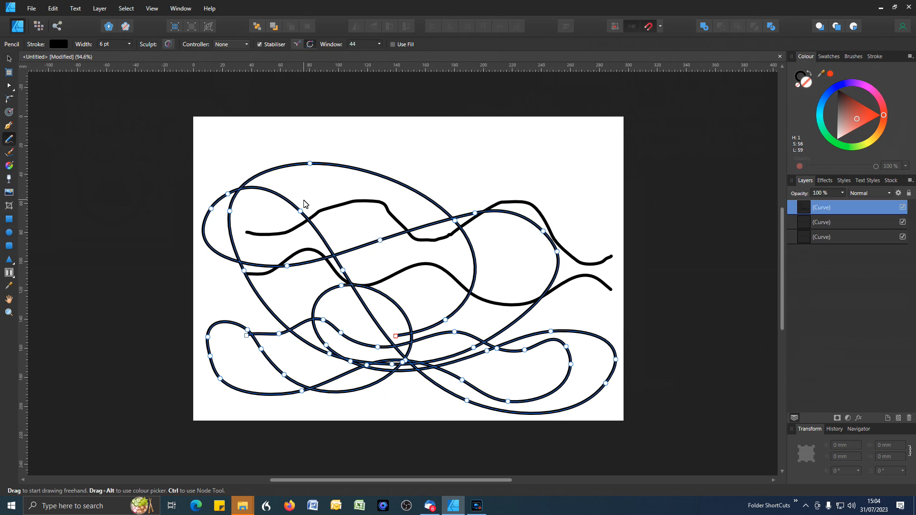
Clear all the pencil curves from the page.
key("ctrl+a")
key("Delete")
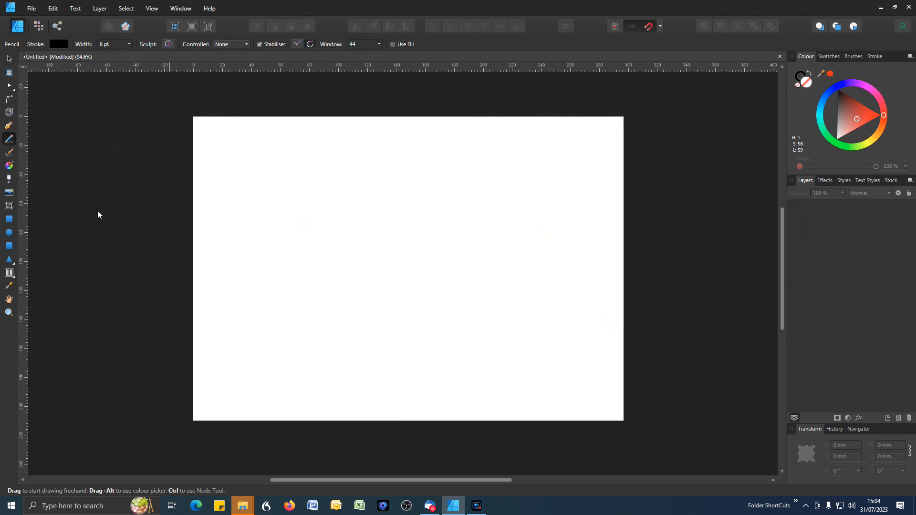
Paint two black wavy strokes with the Vector Brush tool, one 16 px wide and one 48.2 px wide above it.
left_click(9, 153)
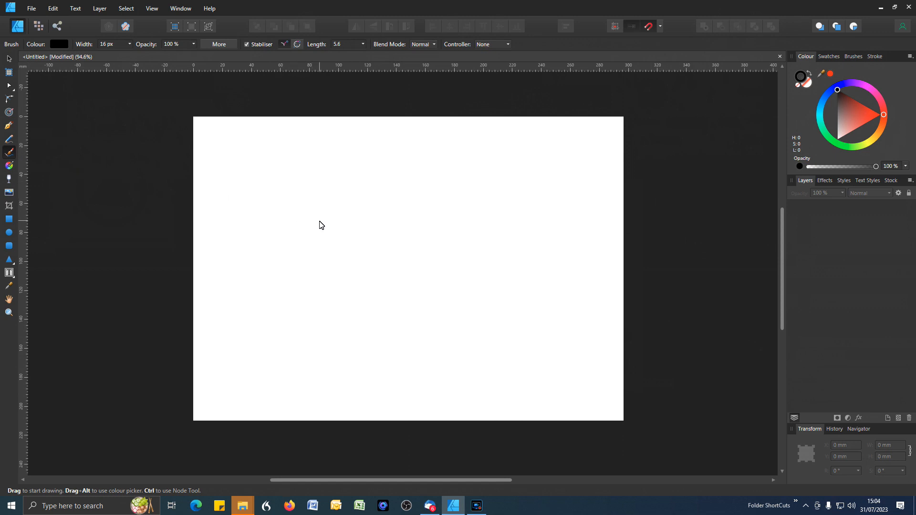
left_click(128, 45)
left_click(251, 239)
mouse_move(251, 237)
left_mouse_down()
mouse_move(337, 215)
mouse_move(447, 245)
mouse_move(525, 214)
left_mouse_up()
left_click(128, 44)
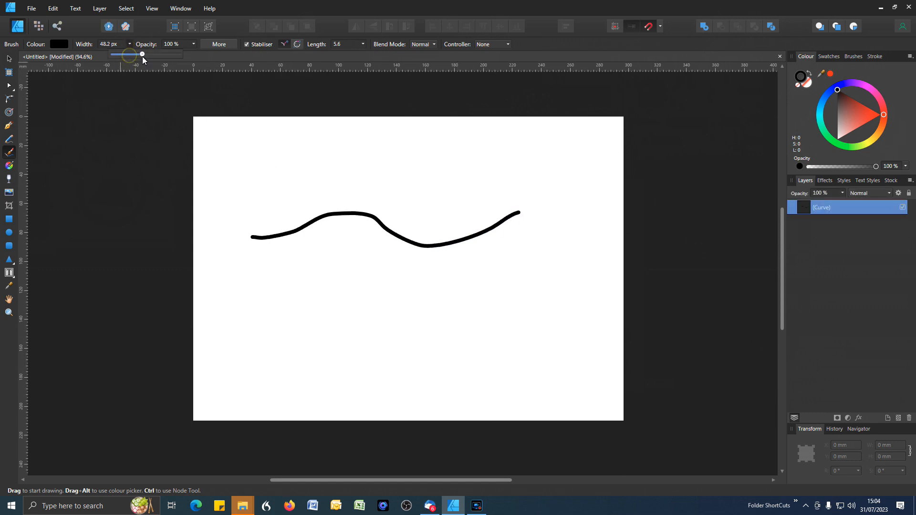
mouse_move(238, 184)
left_mouse_down()
mouse_move(351, 170)
mouse_move(527, 180)
left_mouse_up()
key("ctrl")
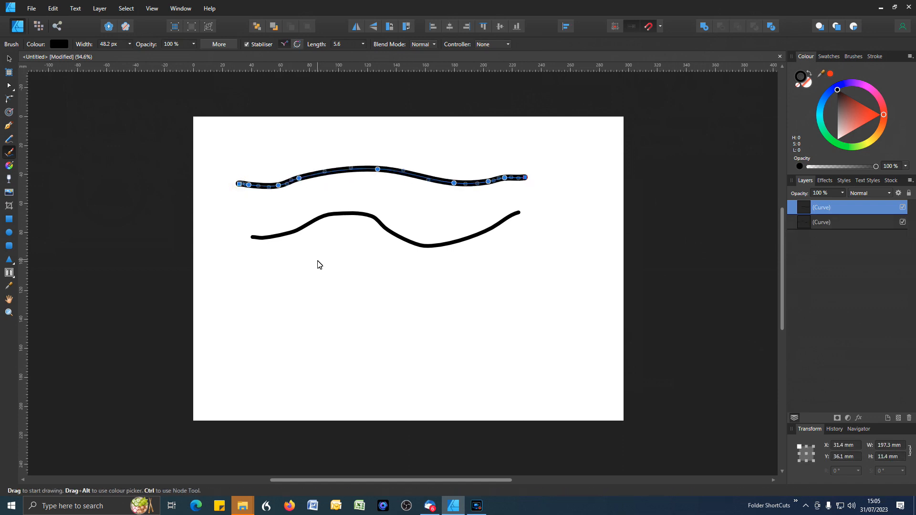
Delete both plain brush strokes from the page.
left_click(840, 220, "shift")
key("Delete")
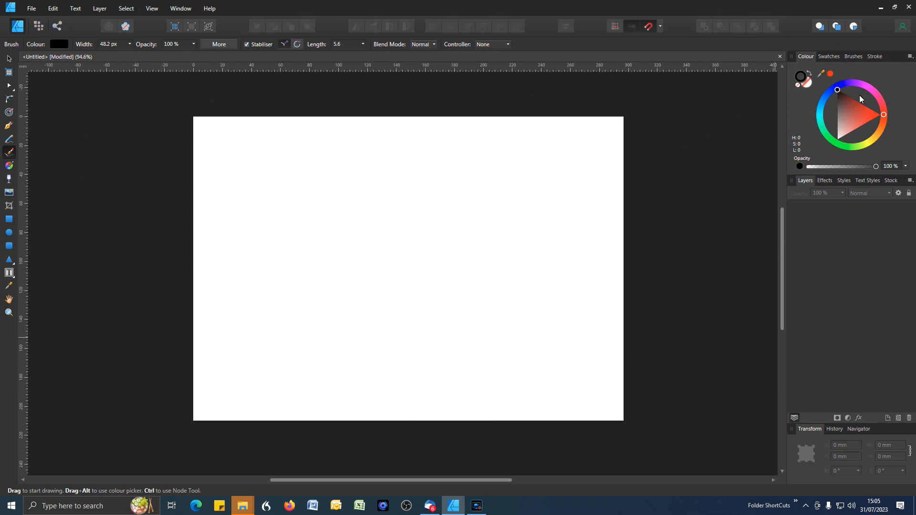
Pick the second brush of the Watercolours category and paint a black wavy stroke across the page at 128 px.
left_click(853, 56)
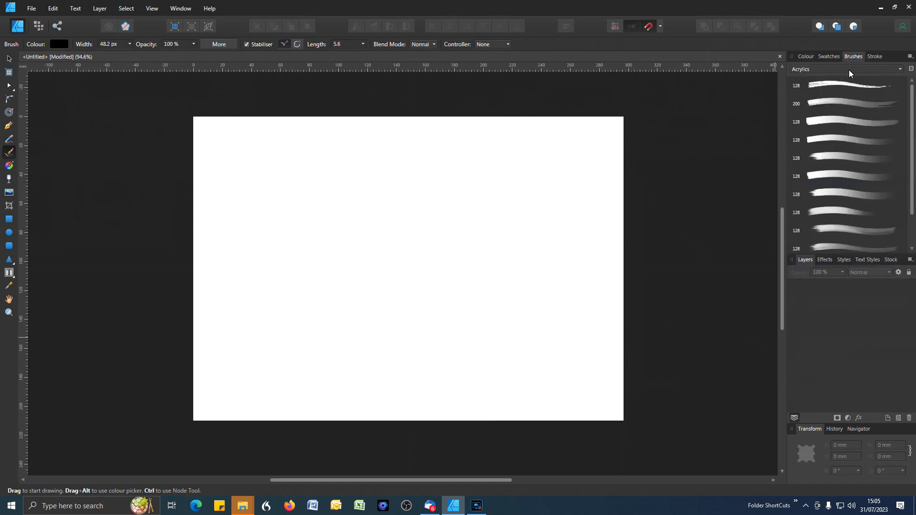
left_click(895, 70)
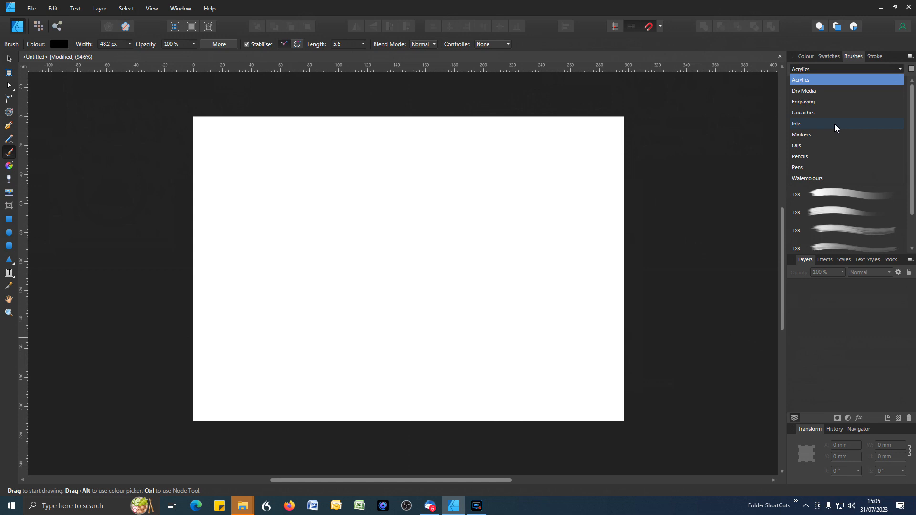
left_click(825, 177)
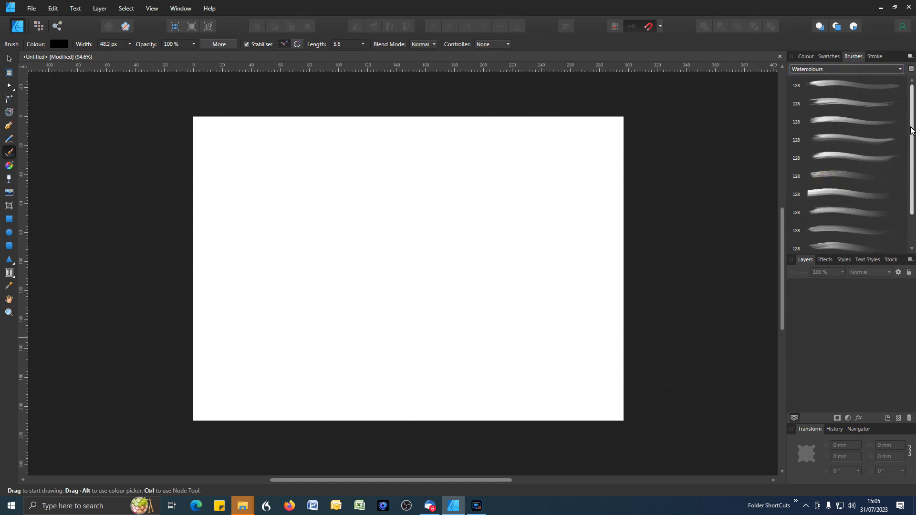
scroll(912, 128, "down", 2)
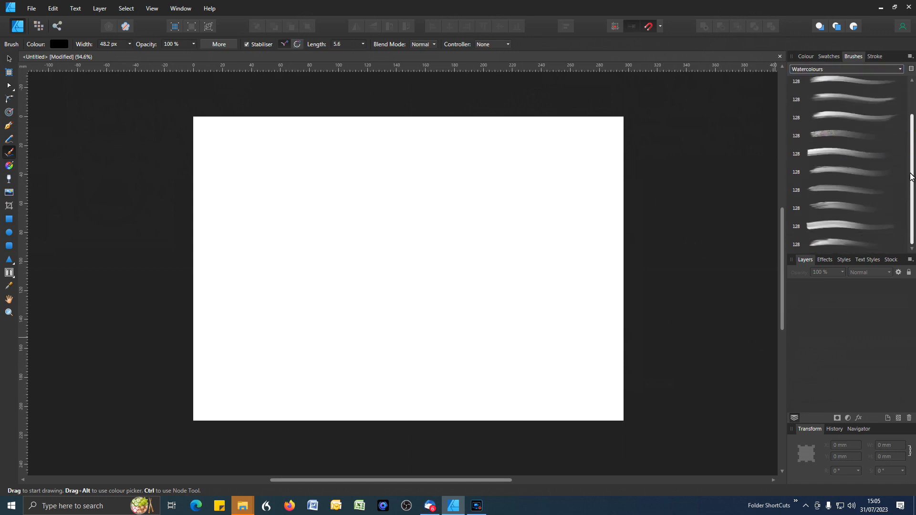
scroll(897, 157, "up", 2)
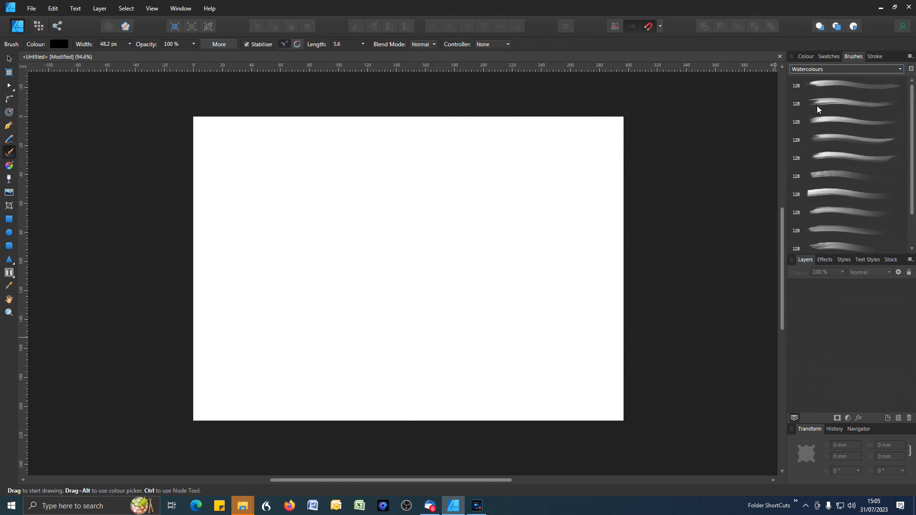
left_click(822, 102)
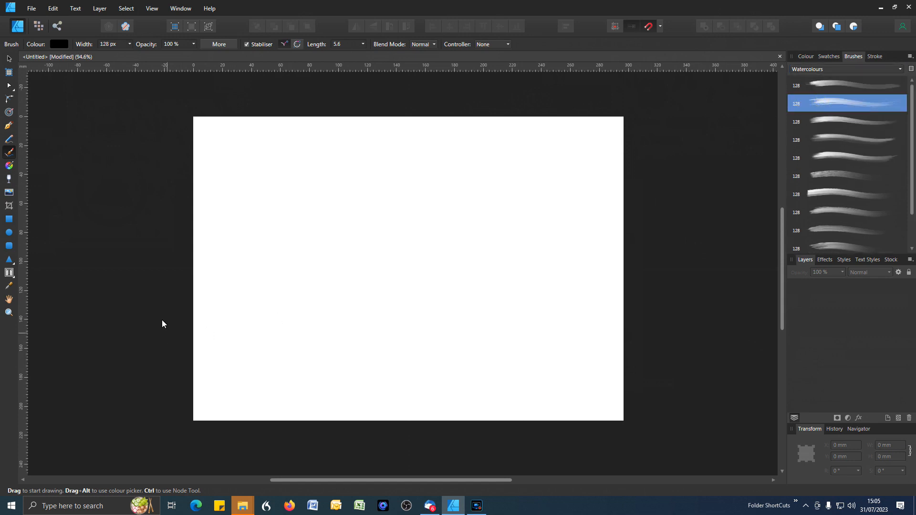
mouse_move(248, 226)
left_mouse_down()
mouse_move(271, 205)
mouse_move(300, 202)
mouse_move(353, 218)
mouse_move(450, 214)
mouse_move(514, 186)
mouse_move(542, 192)
mouse_move(566, 213)
mouse_move(587, 272)
left_mouse_up()
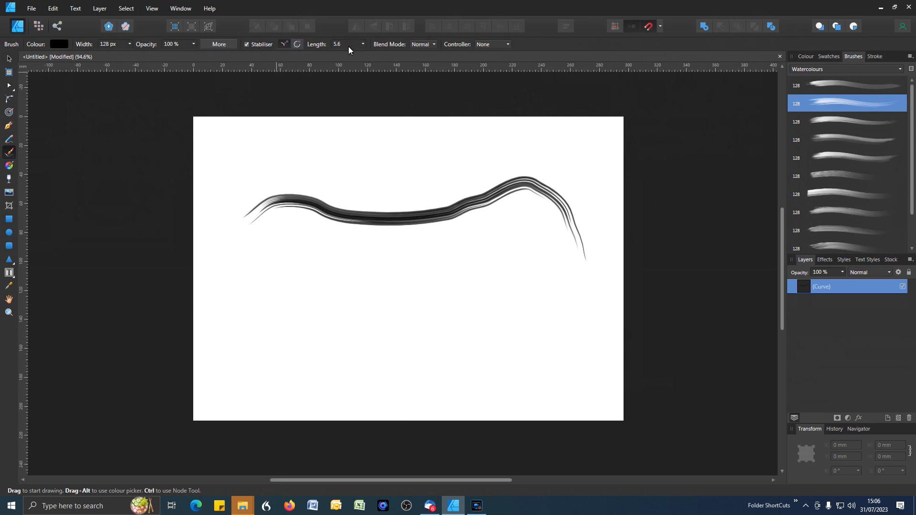
Set the brush stabiliser length to 15.7 and the width to 47.4 px, and delete the watercolour stroke.
left_click(363, 44)
left_click_drag(365, 55, 370, 55)
left_click(130, 44)
left_click(9, 58)
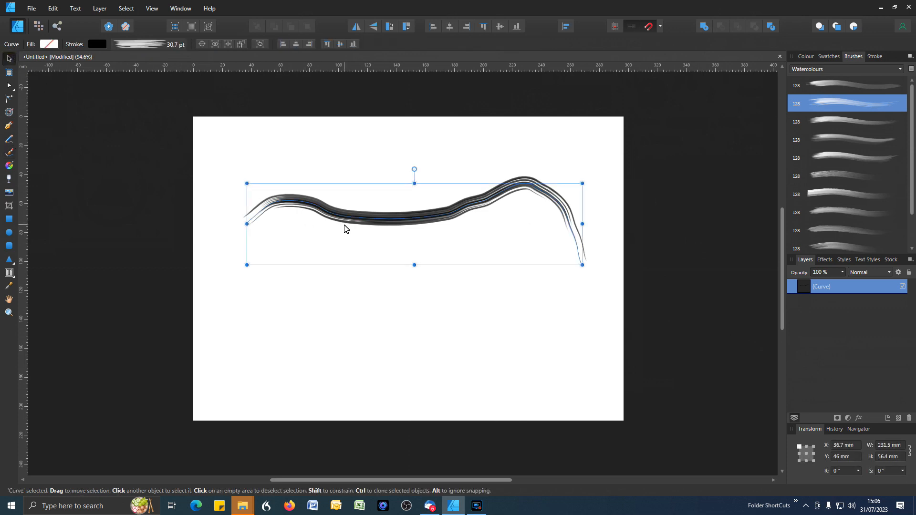
key("Delete")
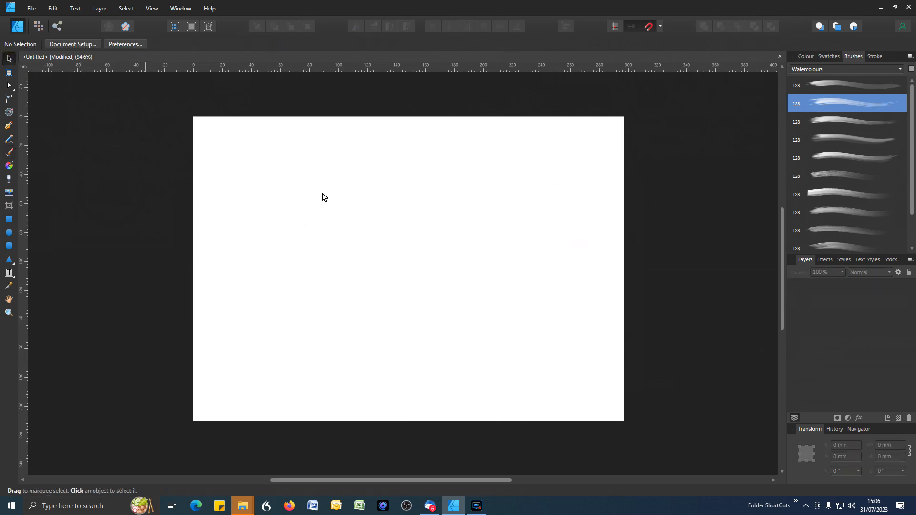
Paint four overlapping black hair-like strands fanning out across the upper part of the page.
left_click(9, 152)
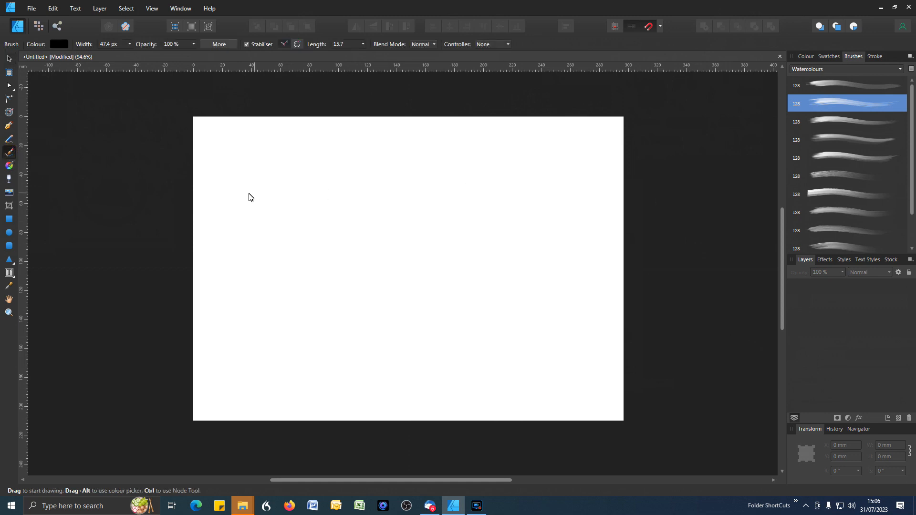
mouse_move(219, 191)
left_mouse_down()
mouse_move(294, 172)
mouse_move(385, 210)
mouse_move(463, 202)
mouse_move(527, 179)
mouse_move(564, 185)
left_mouse_up()
mouse_move(231, 187)
left_mouse_down()
mouse_move(262, 181)
mouse_move(401, 222)
mouse_move(495, 222)
mouse_move(564, 199)
mouse_move(257, 182)
mouse_move(372, 216)
mouse_move(517, 235)
mouse_move(575, 217)
left_mouse_up()
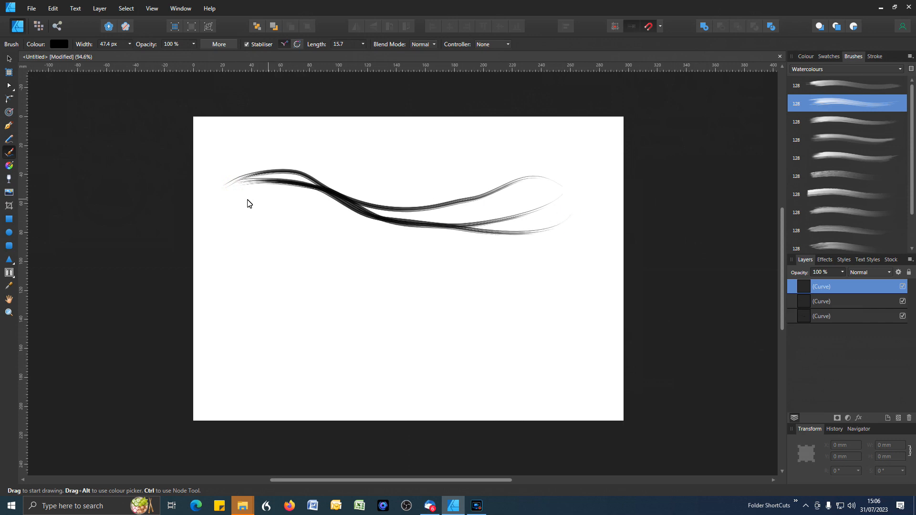
mouse_move(239, 190)
left_mouse_down()
mouse_move(335, 204)
mouse_move(439, 243)
mouse_move(546, 243)
mouse_move(610, 220)
left_mouse_up()
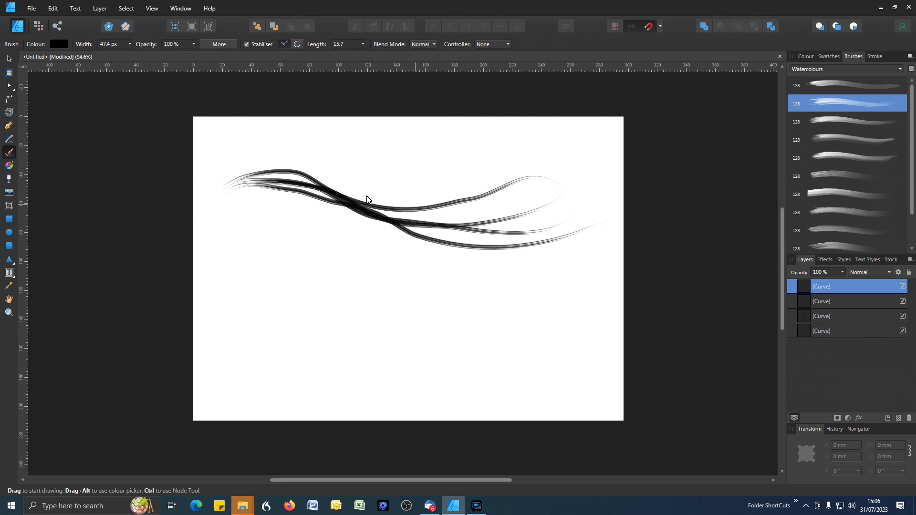
Raise the stabiliser length to 46.1 and add three more black strands that sweep lower across the page.
left_click(363, 44)
left_click(363, 56)
left_click(377, 55)
mouse_move(220, 197)
left_mouse_down()
mouse_move(491, 238)
mouse_move(577, 231)
mouse_move(602, 210)
left_mouse_up()
mouse_move(231, 187)
left_mouse_down()
mouse_move(282, 183)
mouse_move(411, 242)
mouse_move(557, 287)
mouse_move(667, 244)
left_mouse_up()
mouse_move(231, 193)
left_mouse_down()
mouse_move(519, 291)
mouse_move(617, 273)
left_mouse_up()
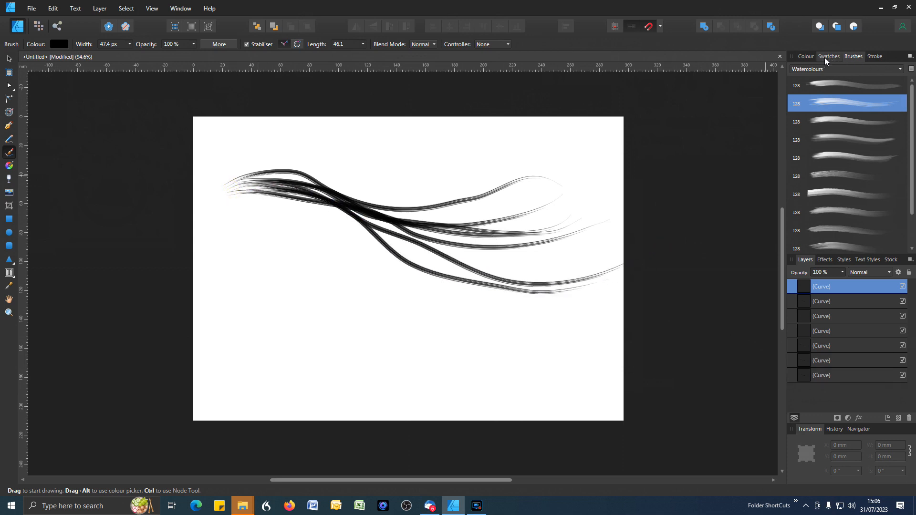
Change the brush colour to dark gold (H 53, S 98, L 29) and paint three strands over the black ones.
left_click(806, 55)
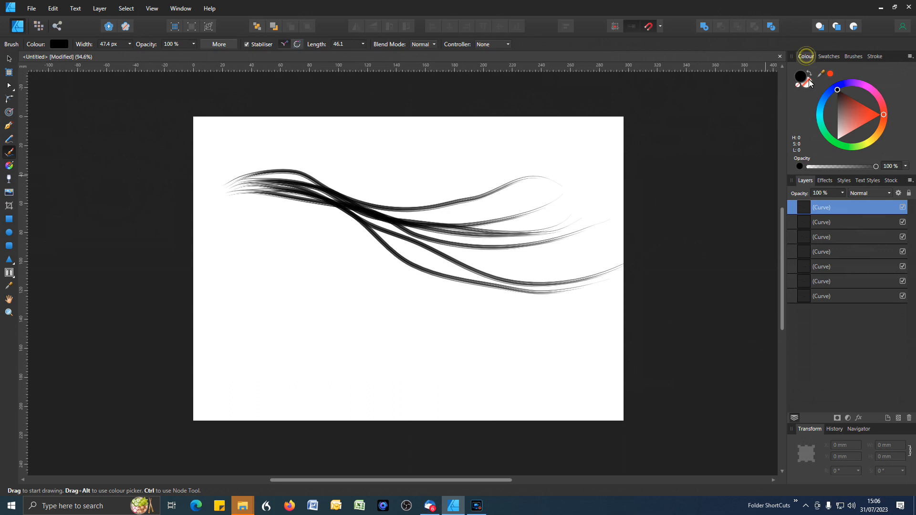
left_click(872, 139)
left_click(866, 116)
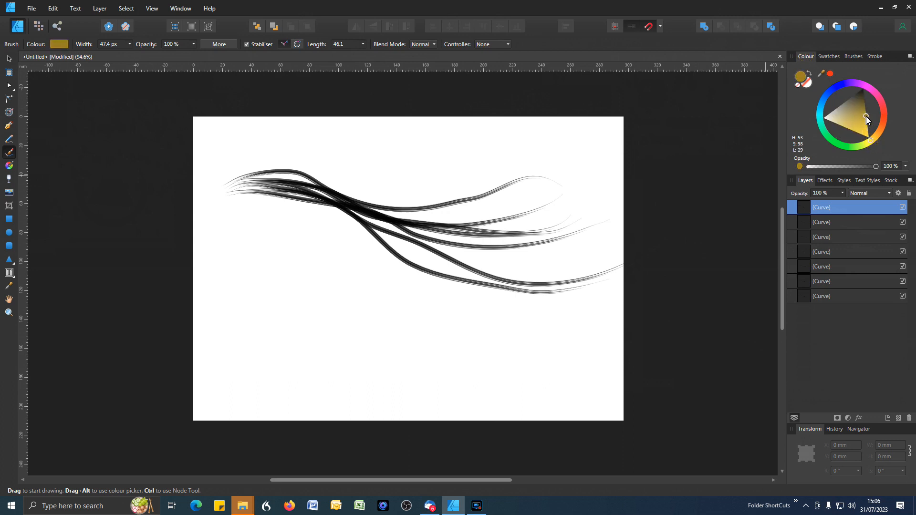
mouse_move(231, 186)
left_mouse_down()
mouse_move(314, 180)
mouse_move(518, 251)
mouse_move(615, 242)
left_mouse_up()
mouse_move(225, 187)
left_mouse_down()
mouse_move(464, 293)
mouse_move(606, 285)
mouse_move(229, 188)
mouse_move(389, 244)
mouse_move(617, 219)
left_mouse_up()
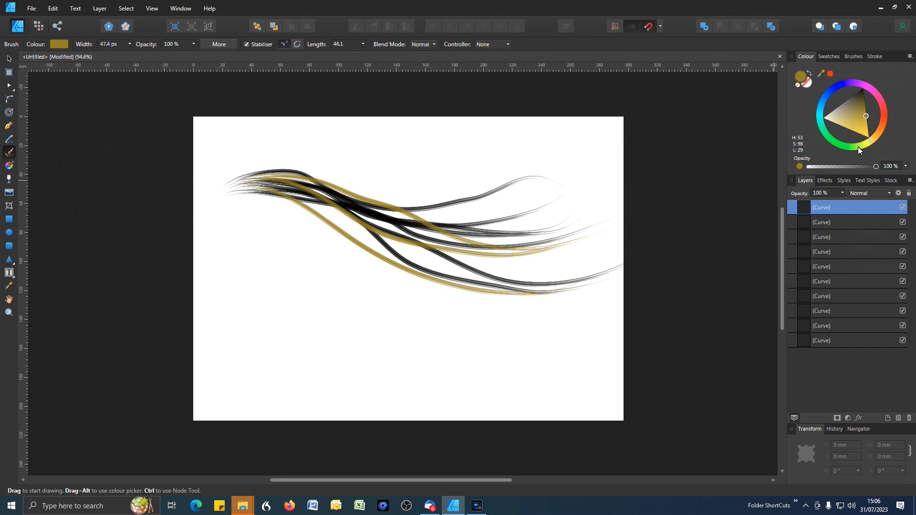
Switch to a brighter yellow with a brush width of 24.6 px and paint several thin highlight strands through the lock.
left_click(866, 134)
left_click(130, 44)
left_click_drag(121, 53, 117, 54)
mouse_move(232, 194)
left_mouse_down()
mouse_move(501, 265)
mouse_move(586, 270)
left_mouse_up()
mouse_move(242, 198)
left_mouse_down()
mouse_move(280, 191)
mouse_move(373, 239)
mouse_move(537, 279)
left_mouse_up()
mouse_move(246, 188)
left_mouse_down()
mouse_move(515, 247)
mouse_move(577, 230)
left_mouse_up()
mouse_move(237, 188)
left_mouse_down()
mouse_move(390, 284)
mouse_move(410, 286)
left_mouse_up()
left_click_drag(270, 191, 499, 275)
Change the brush colour to orange (H 38, S 89, L 50) and paint several thin strands through the lock.
left_click(877, 134)
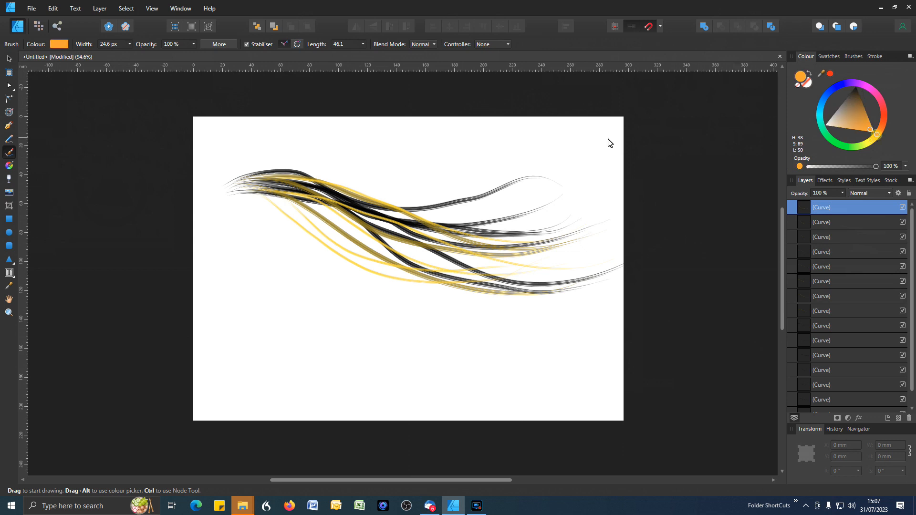
mouse_move(239, 190)
left_mouse_down()
mouse_move(433, 222)
mouse_move(595, 203)
left_mouse_up()
mouse_move(222, 189)
left_mouse_down()
mouse_move(417, 262)
mouse_move(520, 244)
left_mouse_up()
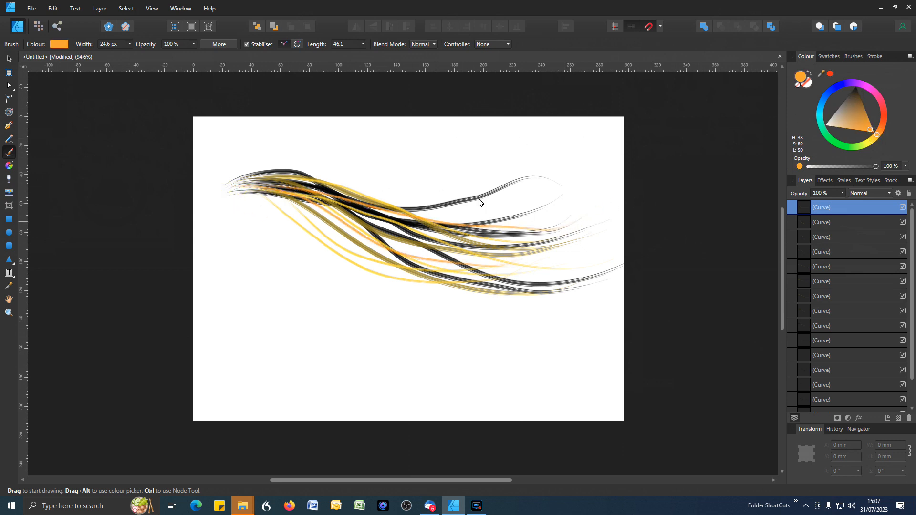
mouse_move(241, 191)
left_mouse_down()
mouse_move(511, 278)
mouse_move(374, 255)
mouse_move(477, 281)
mouse_move(601, 257)
mouse_move(565, 233)
left_mouse_up()
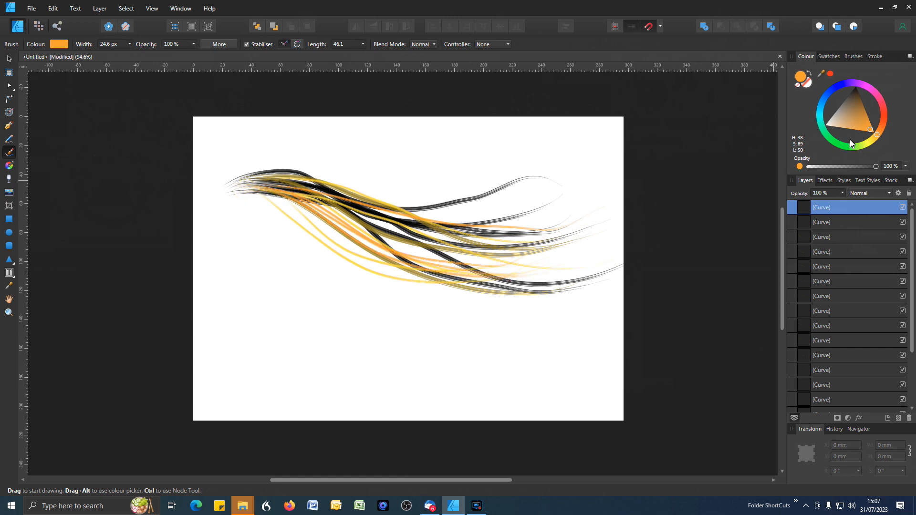
Change the brush colour to brown (H 38, S 61, L 24) and paint several strands from the root of the lock.
left_click(855, 91)
left_click(857, 104)
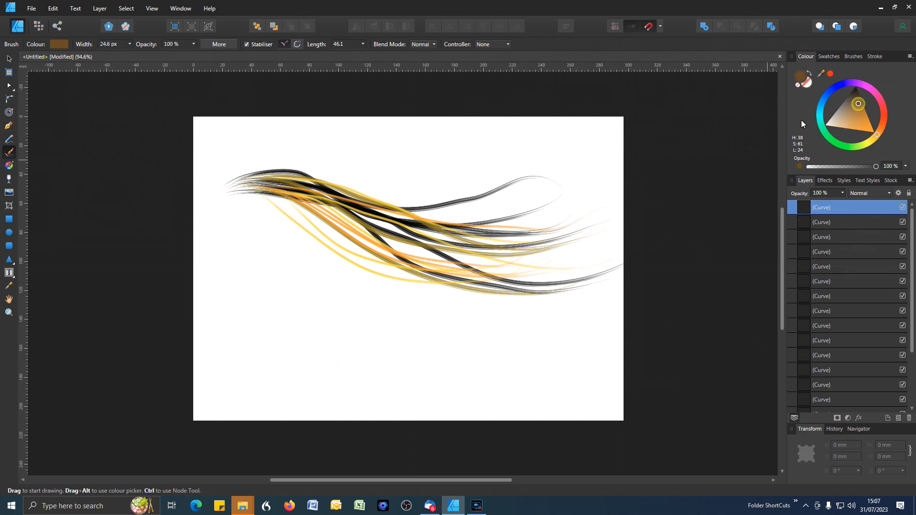
mouse_move(241, 191)
left_mouse_down()
mouse_move(308, 200)
mouse_move(403, 274)
mouse_move(530, 270)
left_mouse_up()
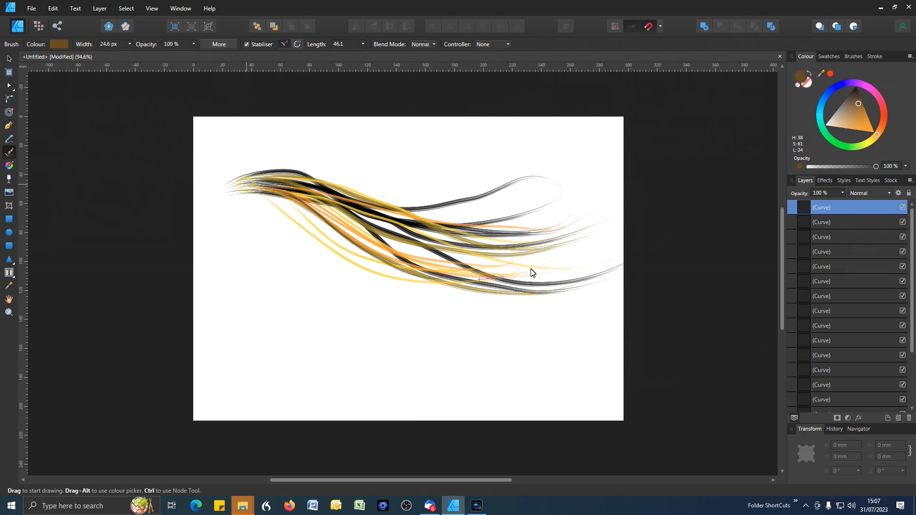
mouse_move(238, 191)
left_mouse_down()
mouse_move(379, 237)
mouse_move(529, 260)
mouse_move(596, 240)
left_mouse_up()
mouse_move(243, 191)
left_mouse_down()
mouse_move(282, 212)
mouse_move(566, 266)
left_mouse_up()
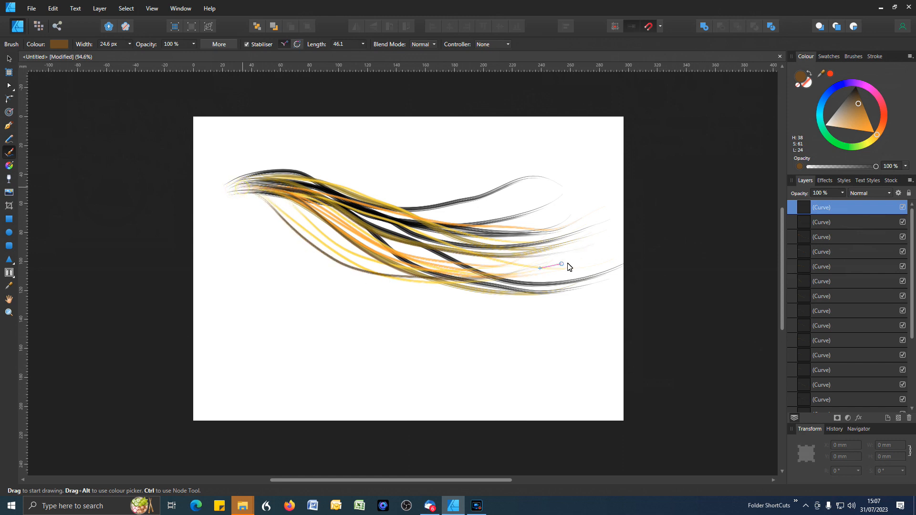
mouse_move(235, 186)
left_mouse_down()
mouse_move(424, 255)
mouse_move(530, 238)
mouse_move(276, 204)
mouse_move(375, 258)
mouse_move(554, 247)
left_mouse_up()
mouse_move(260, 193)
left_mouse_down()
mouse_move(478, 258)
mouse_move(520, 245)
mouse_move(284, 210)
mouse_move(575, 241)
left_mouse_up()
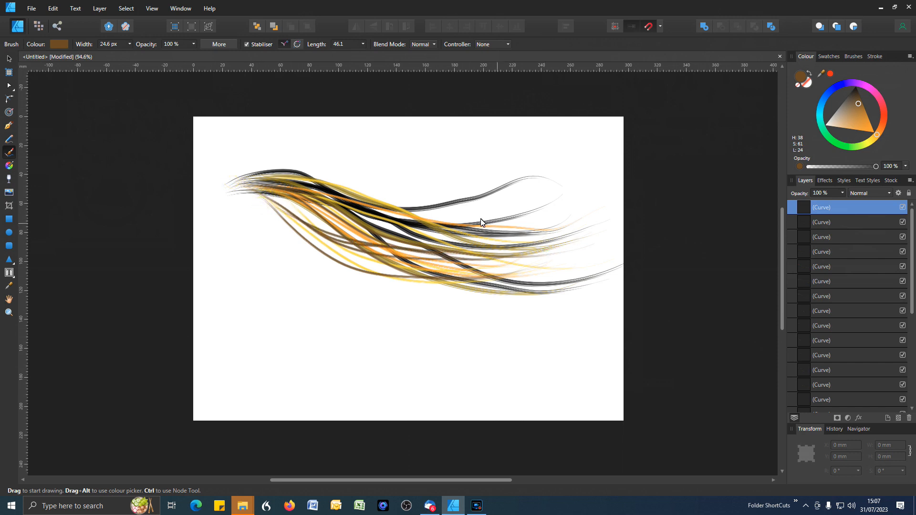
Paint more brown strands from the middle of the lock out past the right edge of the page.
mouse_move(353, 213)
left_mouse_down()
mouse_move(603, 262)
mouse_move(639, 256)
mouse_move(517, 273)
mouse_move(644, 272)
left_mouse_up()
left_click_drag(400, 226, 685, 230)
mouse_move(409, 220)
left_mouse_down()
mouse_move(548, 288)
mouse_move(624, 300)
left_mouse_up()
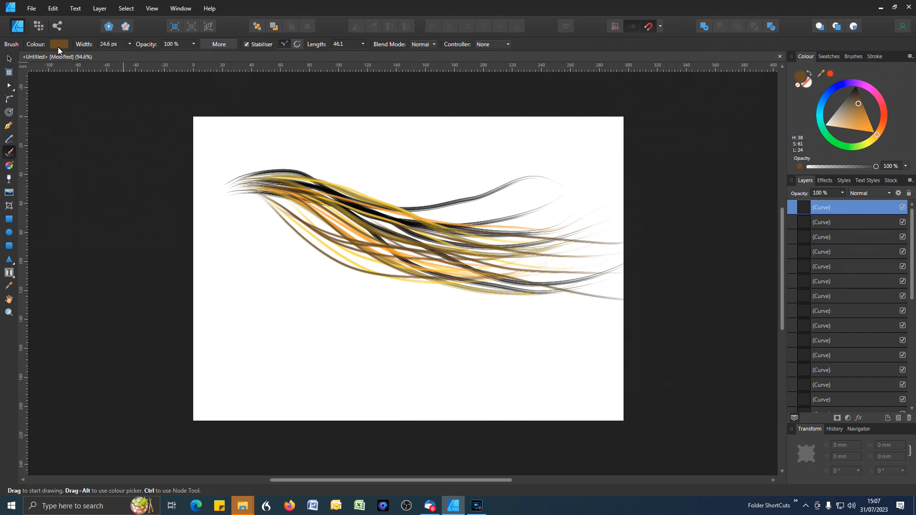
Set the brush width to 43.6 px and paint thicker brown strands through the middle of the lock.
left_click(107, 45)
left_click(128, 47)
left_click_drag(124, 56, 144, 62)
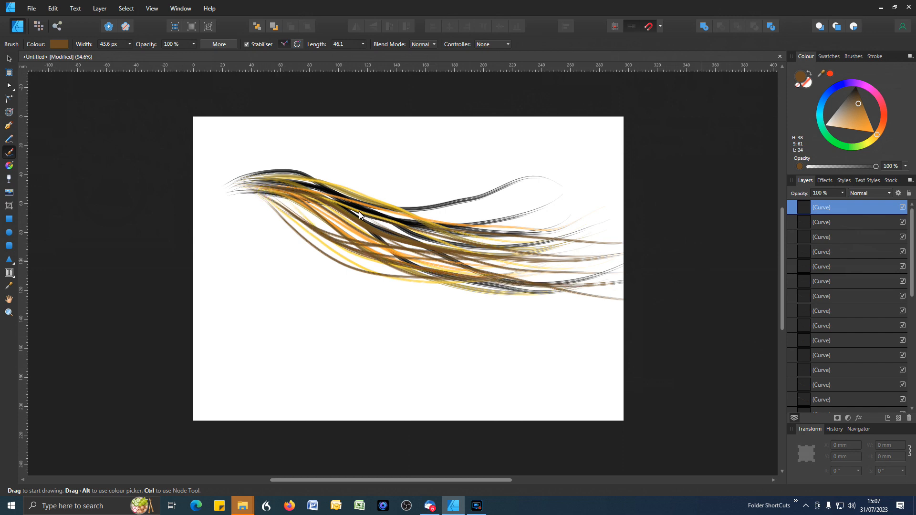
mouse_move(220, 190)
left_mouse_down()
mouse_move(431, 273)
mouse_move(510, 249)
mouse_move(507, 256)
mouse_move(563, 254)
left_mouse_up()
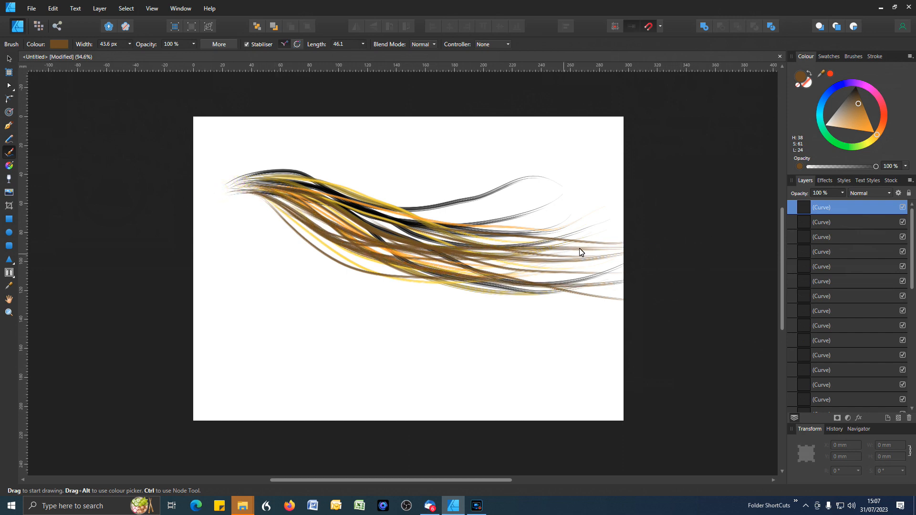
Select all the strands and squash them vertically from the top to a height of about 66.4 mm.
left_click(9, 59)
mouse_move(168, 137)
left_mouse_down()
mouse_move(674, 346)
mouse_move(708, 347)
left_mouse_up()
left_click_drag(449, 171, 450, 205)
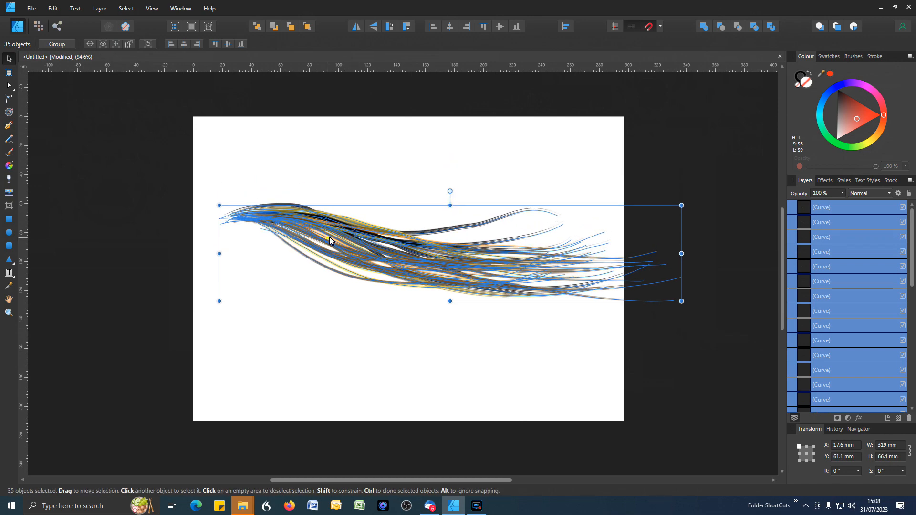
Rotate the selected strands to about -27.7°, scale them down to about 178.3 × 59.7 mm in the page's upper middle, and deselect them.
left_click_drag(329, 240, 379, 221)
left_click_drag(507, 162, 448, 265)
left_click_drag(674, 445, 498, 342)
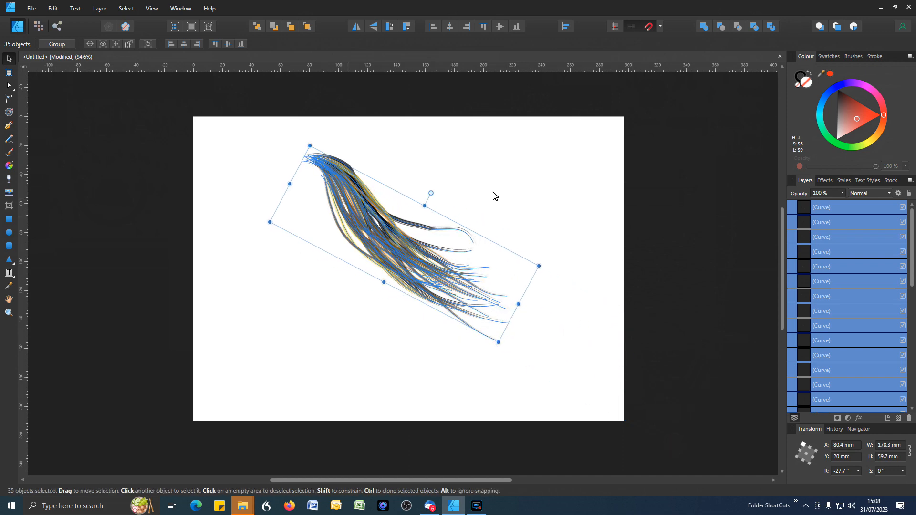
left_click(494, 196)
Select a single brown strand in the lock, look through the Watercolours brushes, and clear the selection.
left_click(358, 214)
left_click_drag(358, 214, 367, 222)
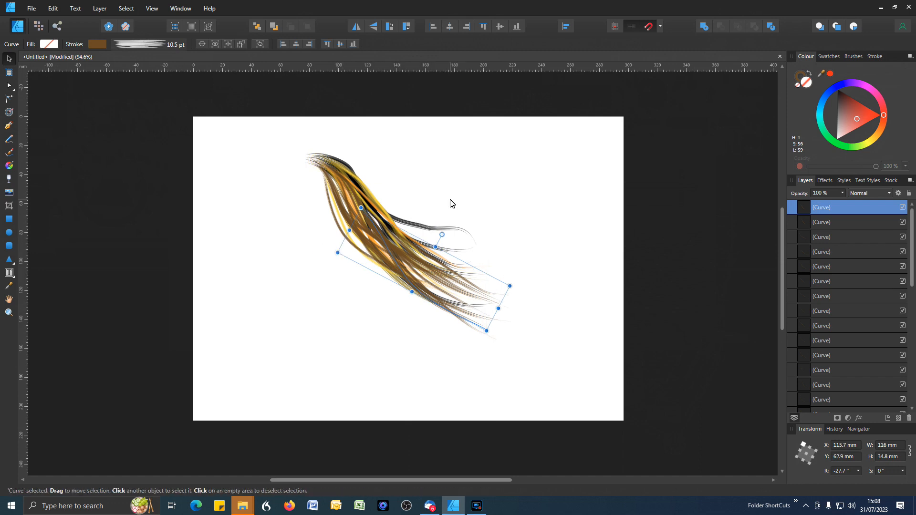
left_click(853, 56)
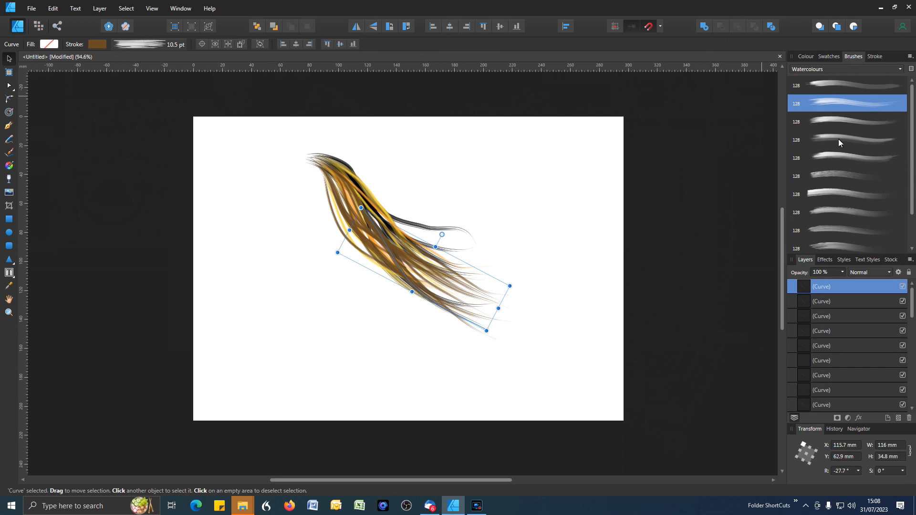
mouse_move(911, 129)
left_mouse_down()
mouse_move(911, 184)
mouse_move(909, 111)
left_mouse_up()
left_click(279, 292)
left_click_drag(285, 293, 417, 367)
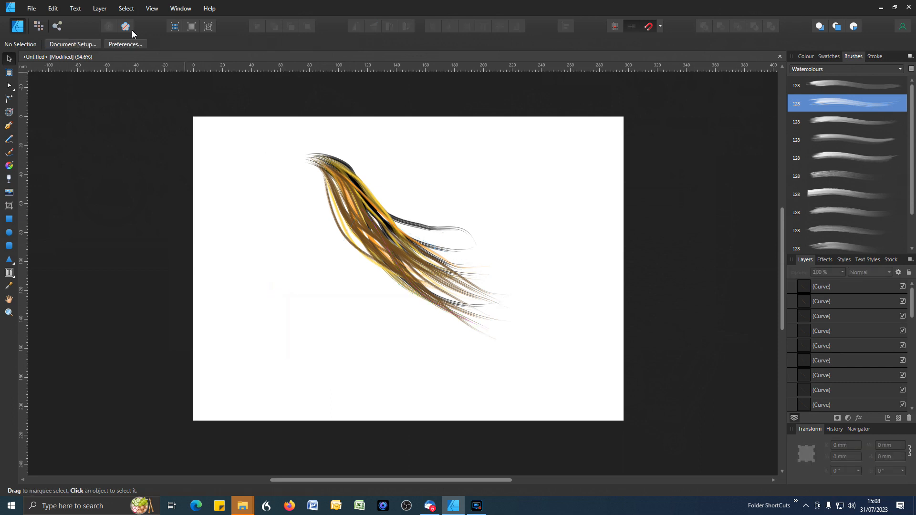
Paint large overlapping brown loops with the Vector Brush across the lock's strands and the empty area beside them.
left_click(9, 153)
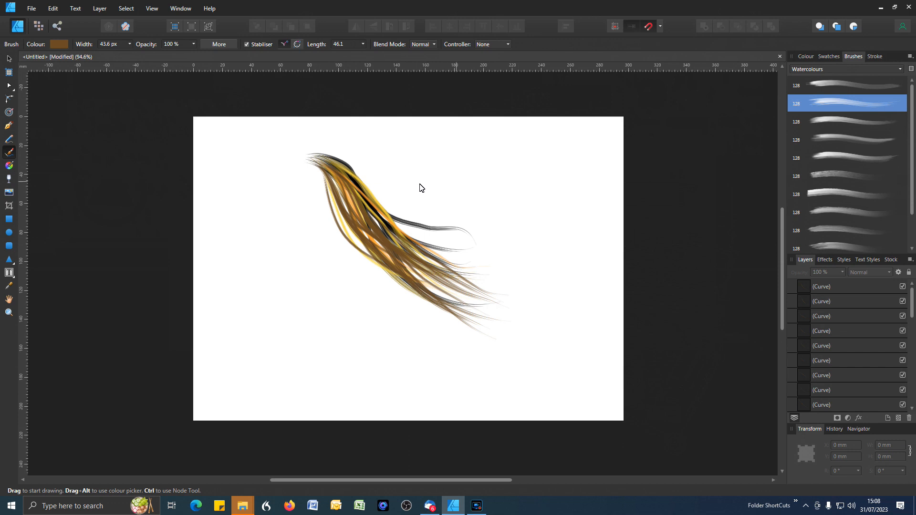
mouse_move(506, 186)
left_mouse_down()
mouse_move(407, 242)
mouse_move(558, 290)
mouse_move(513, 178)
mouse_move(458, 181)
left_mouse_up()
mouse_move(389, 265)
left_mouse_down()
mouse_move(532, 321)
mouse_move(466, 157)
mouse_move(445, 331)
mouse_move(515, 158)
mouse_move(409, 323)
mouse_move(509, 162)
mouse_move(456, 345)
mouse_move(367, 155)
left_mouse_up()
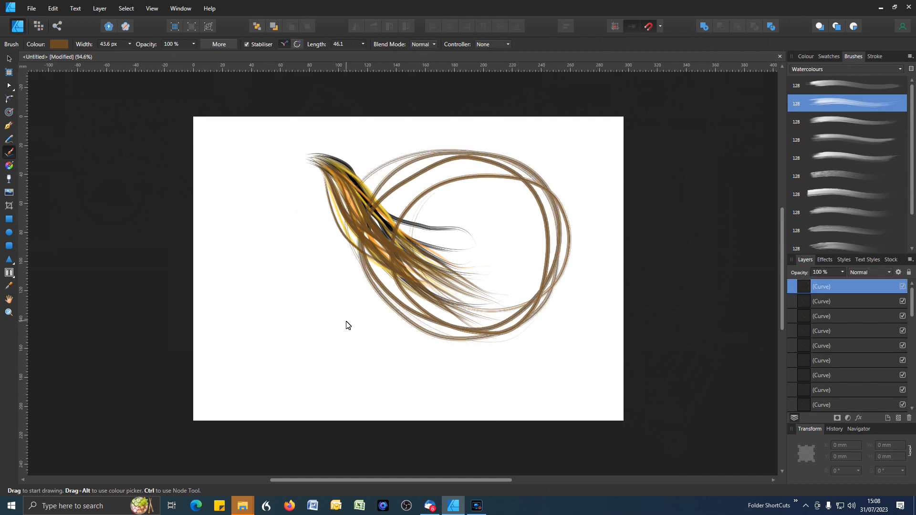